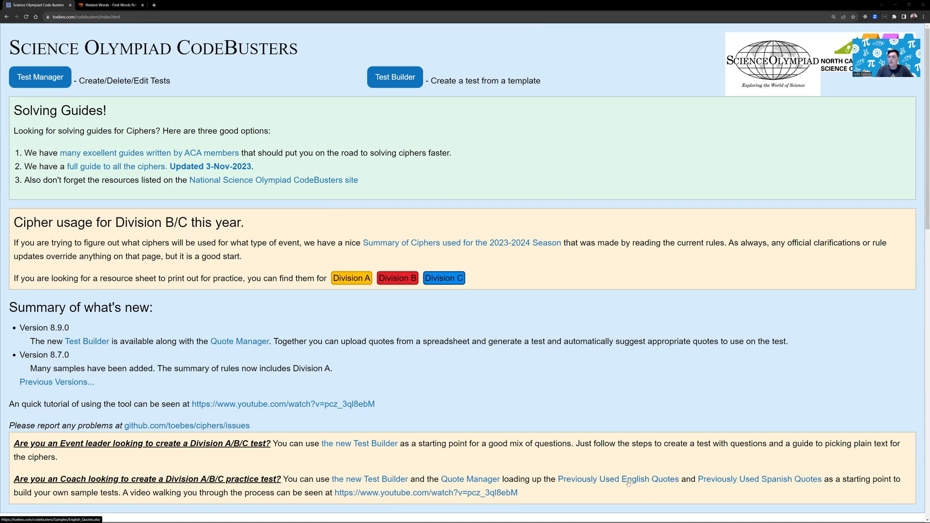
Download the previously used Spanish quotes and open the downloaded English_Quotes workbook
{"action": "left_click", "coordinate": [734, 483]}
{"action": "left_click", "coordinate": [895, 18]}
{"action": "left_click", "coordinate": [833, 60]}
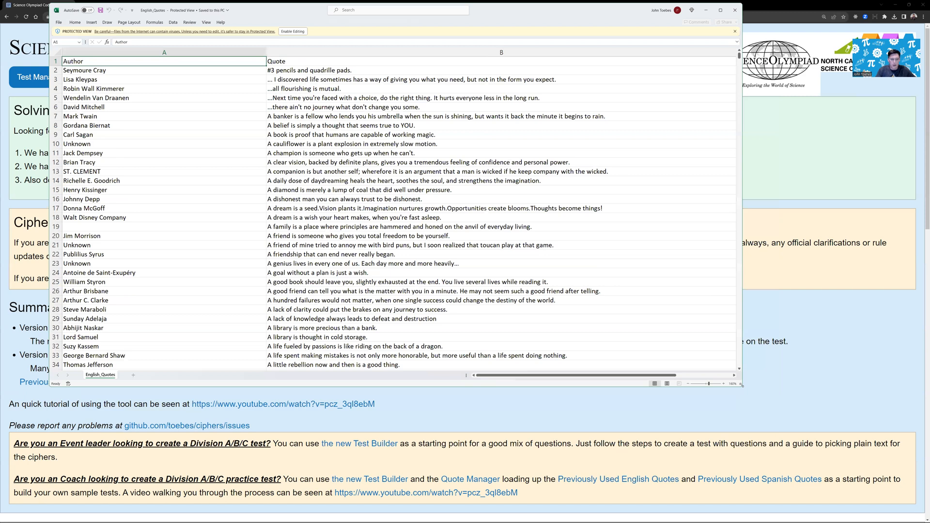
Enlarge the English_Quotes workbook window, examine its author and quote columns from beginning to end, and close it
{"action": "left_click_drag", "start_coordinate": [742, 385], "coordinate": [783, 494]}
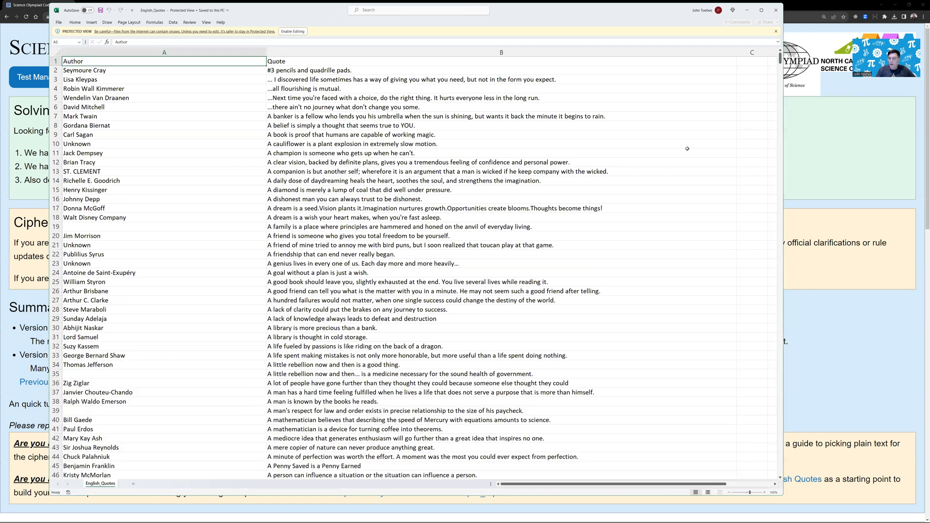
{"action": "scroll", "coordinate": [690, 139], "scroll_direction": "down", "scroll_amount": 20}
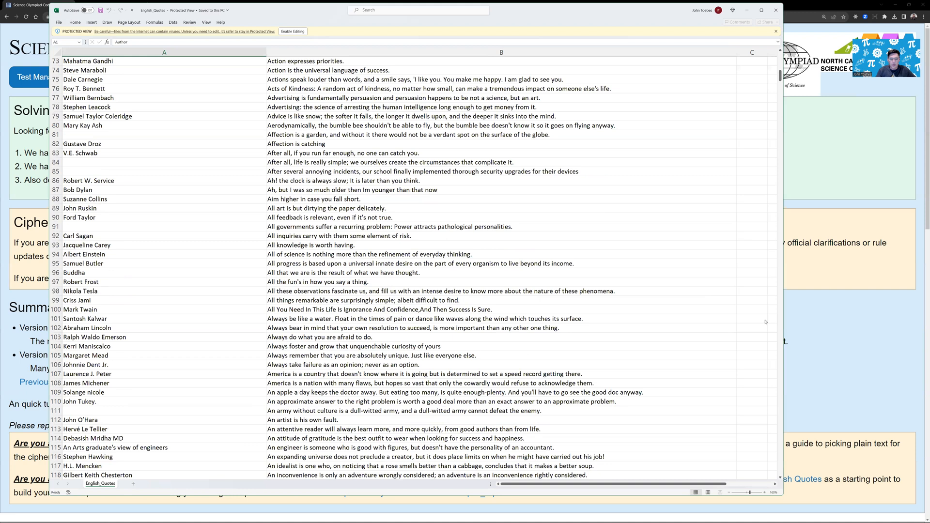
{"action": "scroll", "coordinate": [753, 448], "scroll_direction": "down", "scroll_amount": 20}
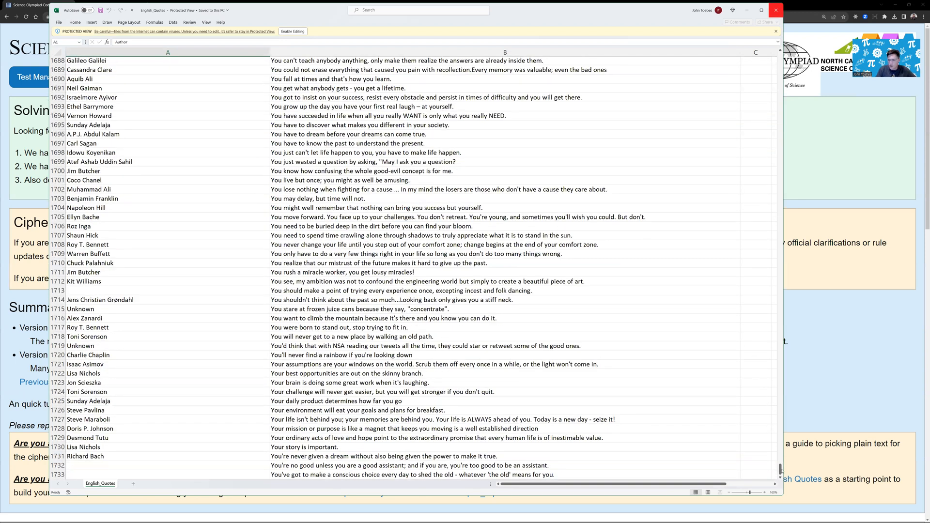
{"action": "scroll", "coordinate": [671, 58], "scroll_direction": "up", "scroll_amount": 20}
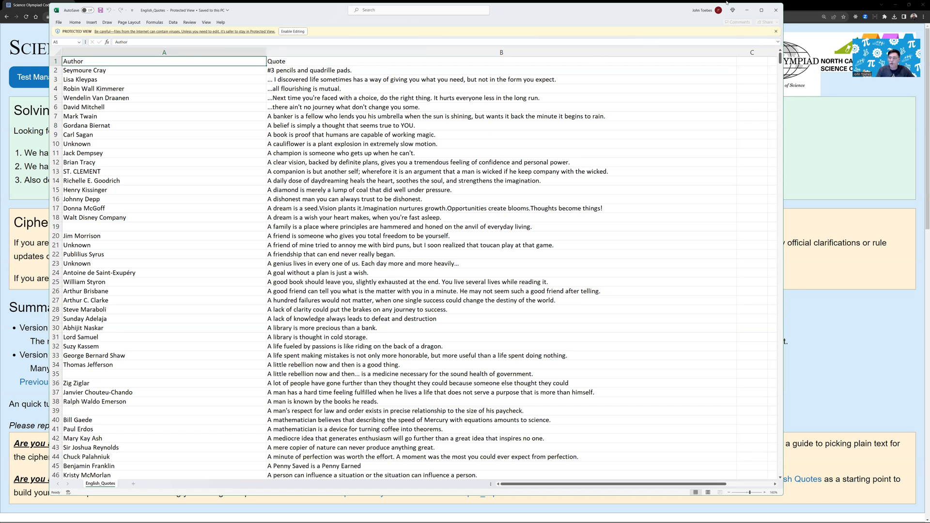
{"action": "left_click", "coordinate": [777, 10]}
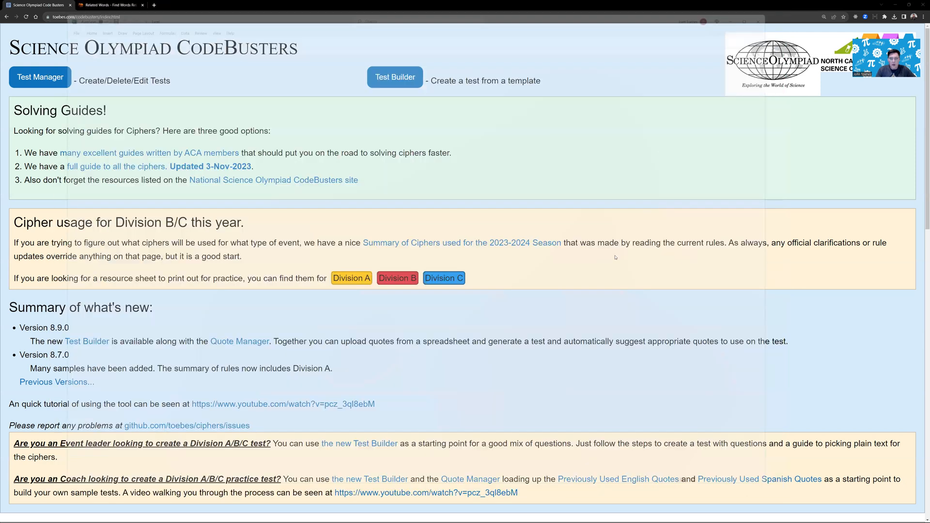
Open the Quote Manager and switch its quote list to Spanish
{"action": "left_click", "coordinate": [486, 480]}
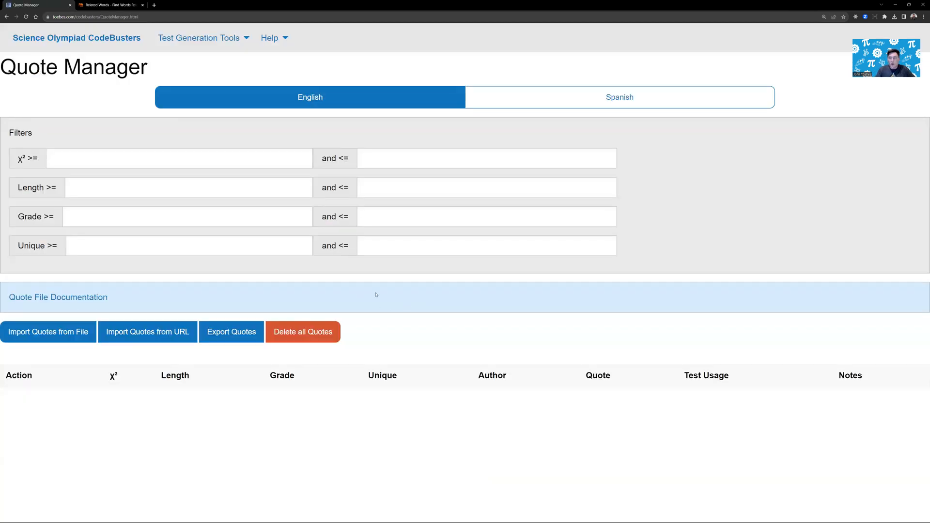
{"action": "left_click", "coordinate": [564, 107]}
{"action": "left_click", "coordinate": [373, 98]}
{"action": "left_click", "coordinate": [542, 97]}
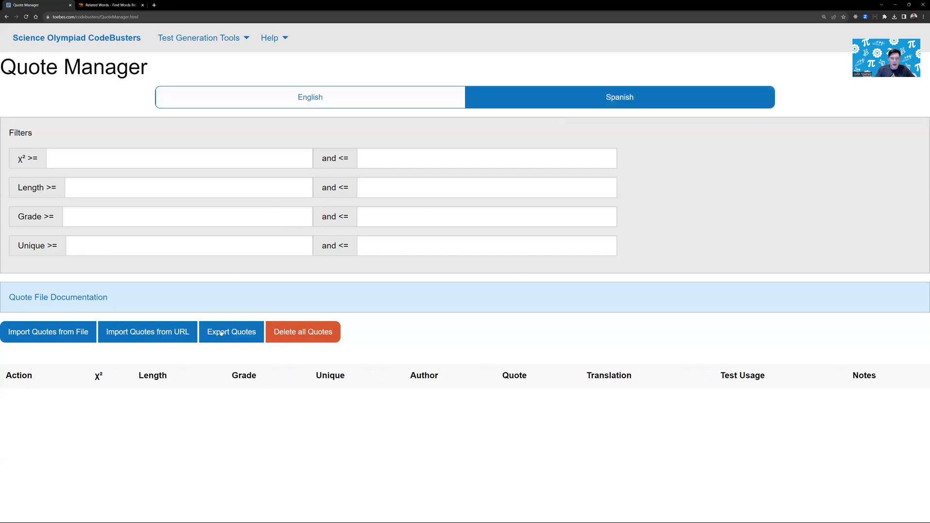
Import the Spanish_Quotes file from the Downloads folder into the Spanish quote list
{"action": "left_click", "coordinate": [48, 332]}
{"action": "left_click", "coordinate": [361, 174]}
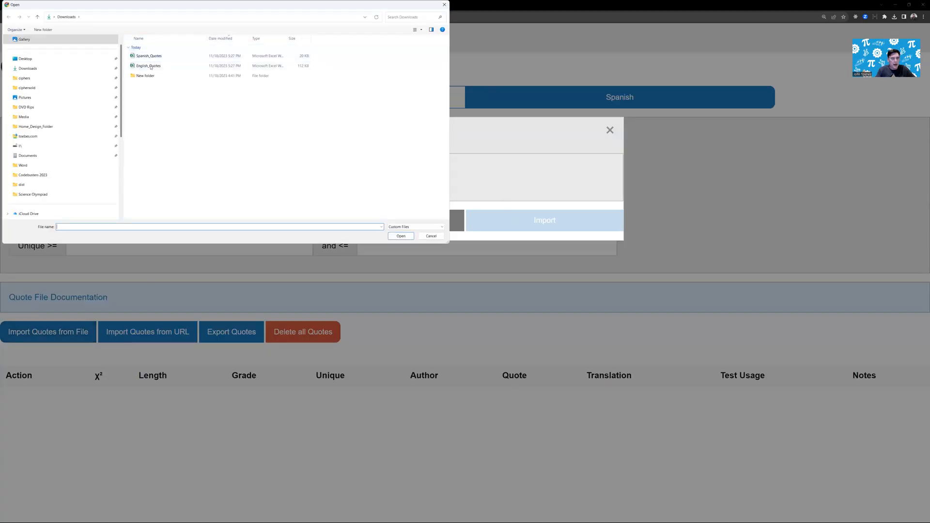
{"action": "left_click", "coordinate": [148, 58]}
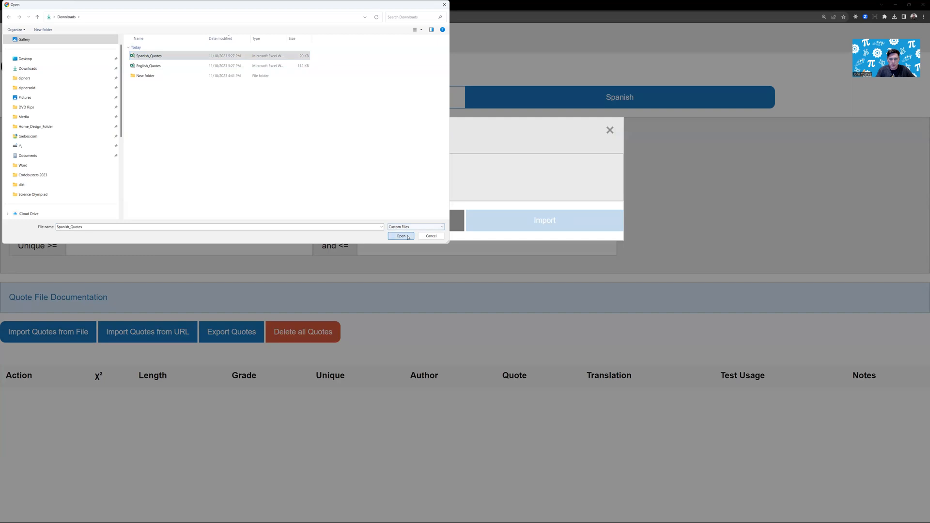
{"action": "left_click", "coordinate": [401, 236]}
{"action": "left_click", "coordinate": [490, 222]}
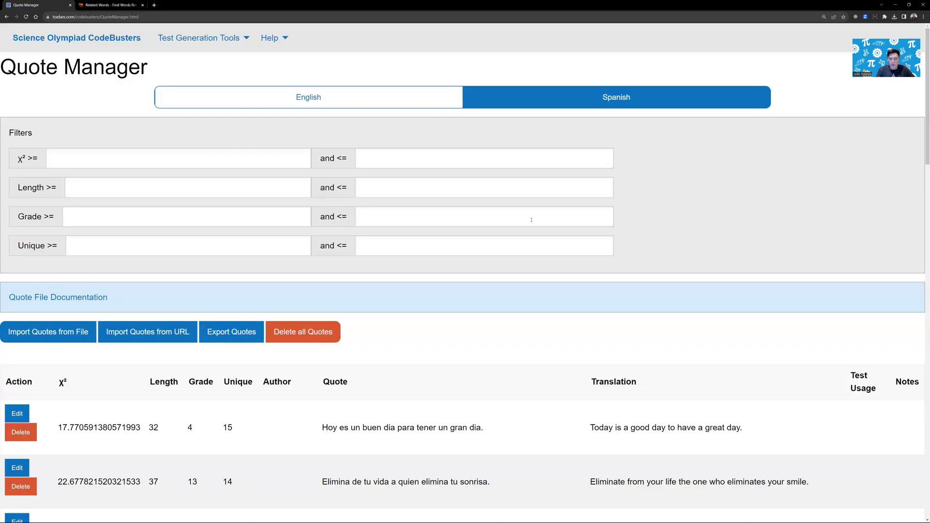
Switch the quote list to English and import the English_Quotes file from the Downloads folder
{"action": "scroll", "coordinate": [519, 225], "scroll_direction": "down", "scroll_amount": 3}
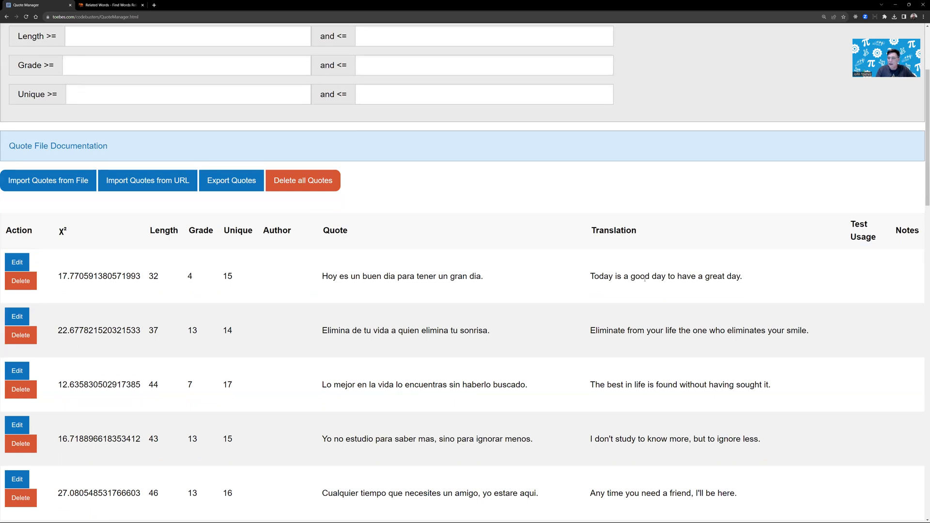
{"action": "scroll", "coordinate": [313, 257], "scroll_direction": "down", "scroll_amount": 7}
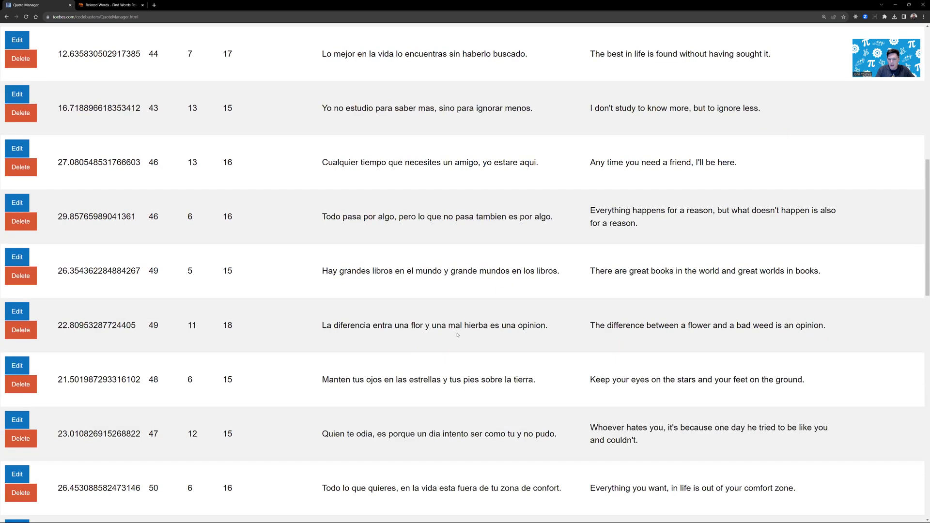
{"action": "scroll", "coordinate": [423, 283], "scroll_direction": "up", "scroll_amount": 10}
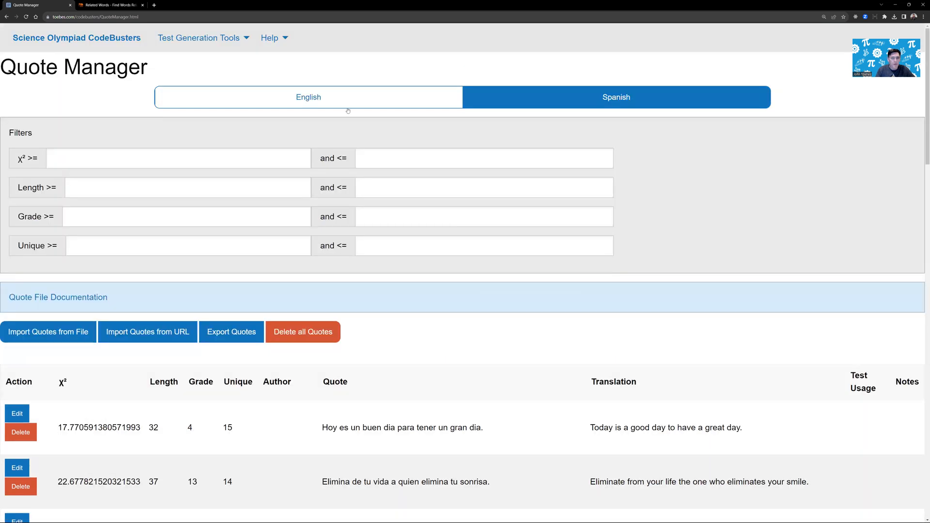
{"action": "left_click", "coordinate": [347, 104]}
{"action": "left_click", "coordinate": [25, 333]}
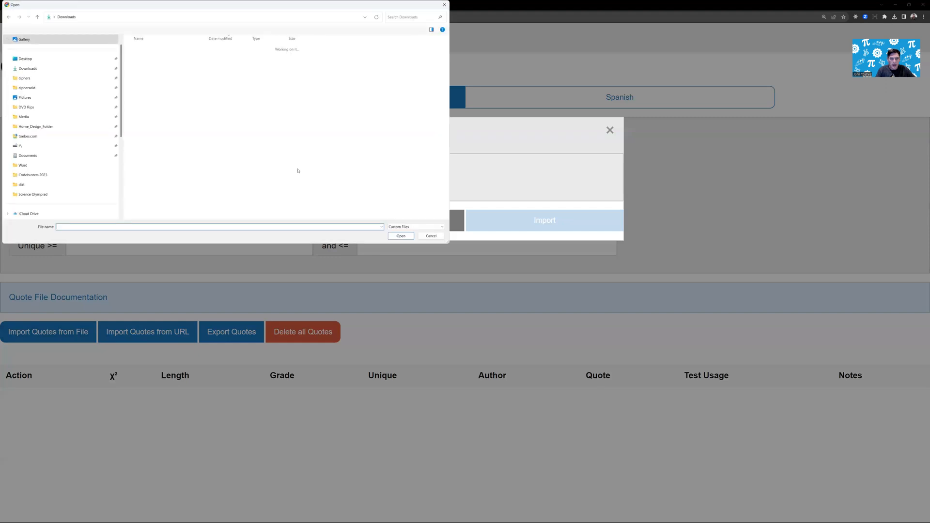
{"action": "left_click", "coordinate": [148, 66]}
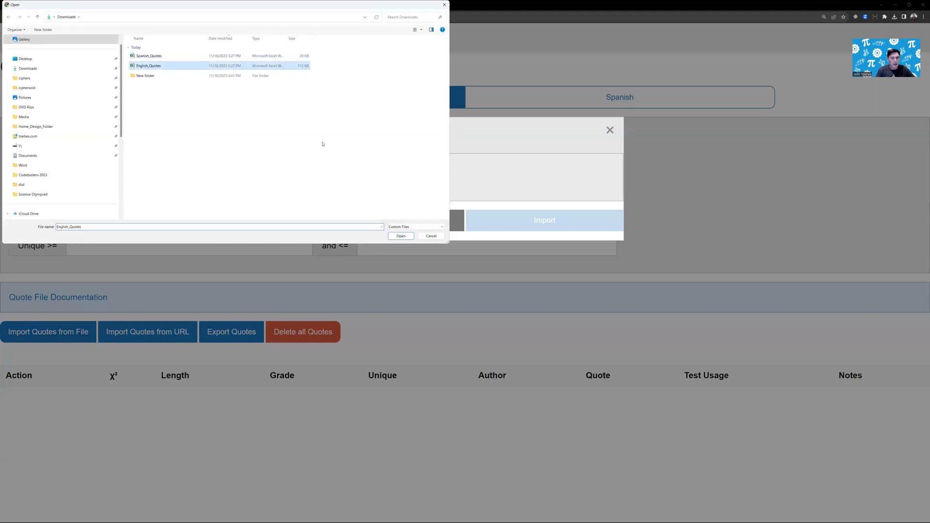
{"action": "left_click", "coordinate": [400, 236]}
{"action": "left_click", "coordinate": [518, 222]}
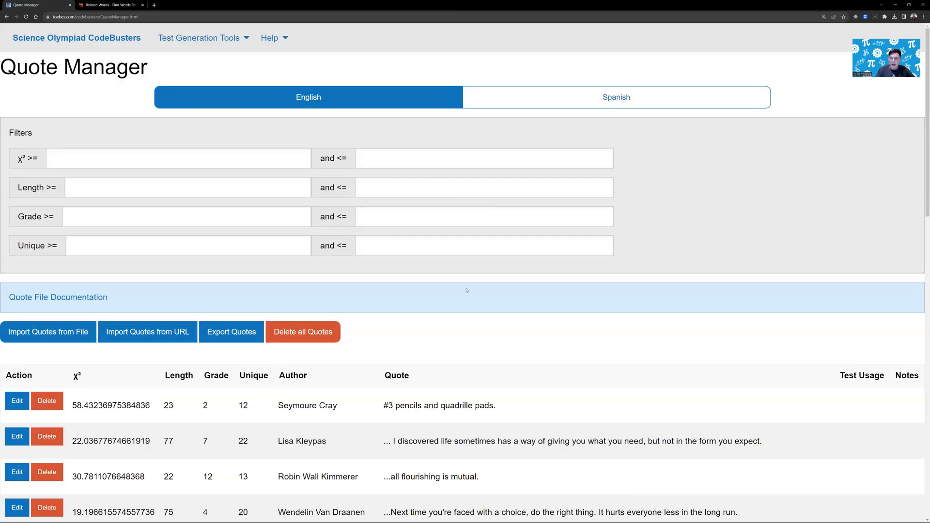
Go to the Test Manager and start building a new test from a template
{"action": "scroll", "coordinate": [511, 319], "scroll_direction": "down", "scroll_amount": 7}
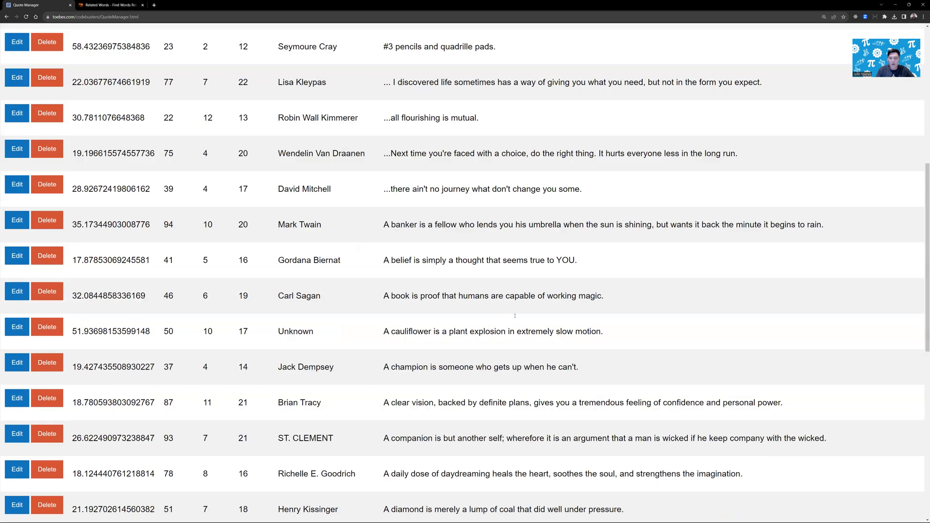
{"action": "scroll", "coordinate": [550, 312], "scroll_direction": "down", "scroll_amount": 9}
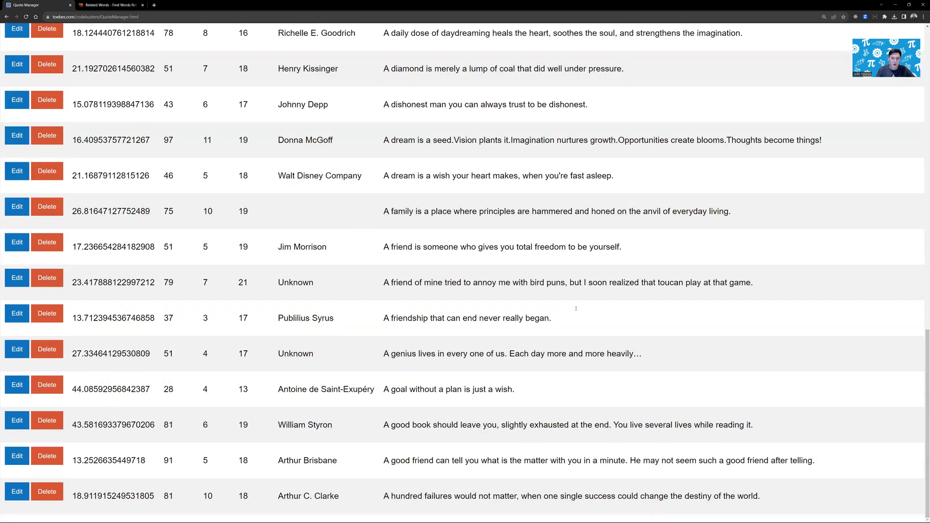
{"action": "scroll", "coordinate": [61, 249], "scroll_direction": "up", "scroll_amount": 1}
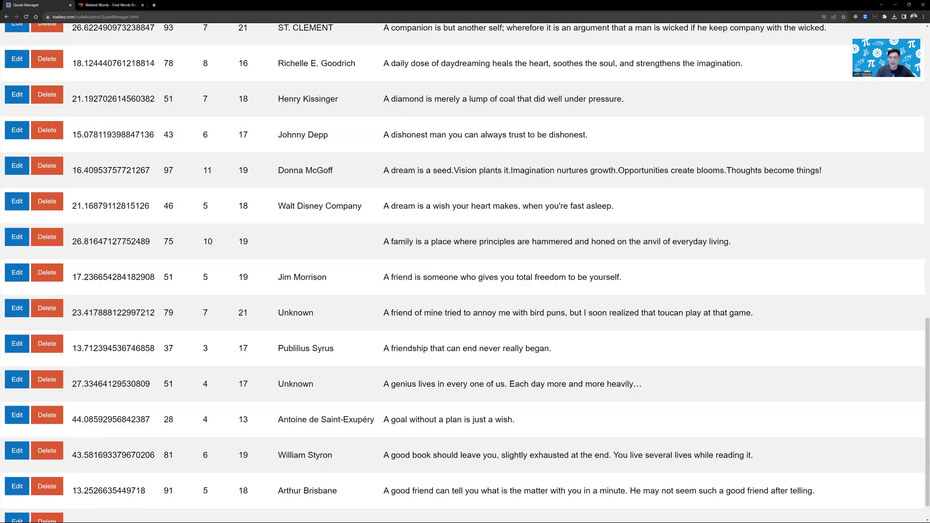
{"action": "key", "text": "Home"}
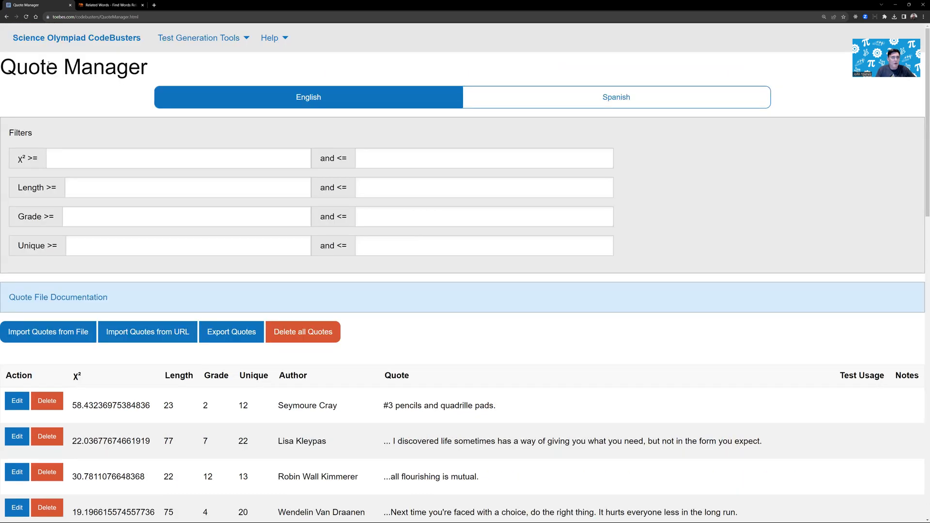
{"action": "mouse_move", "coordinate": [174, 38]}
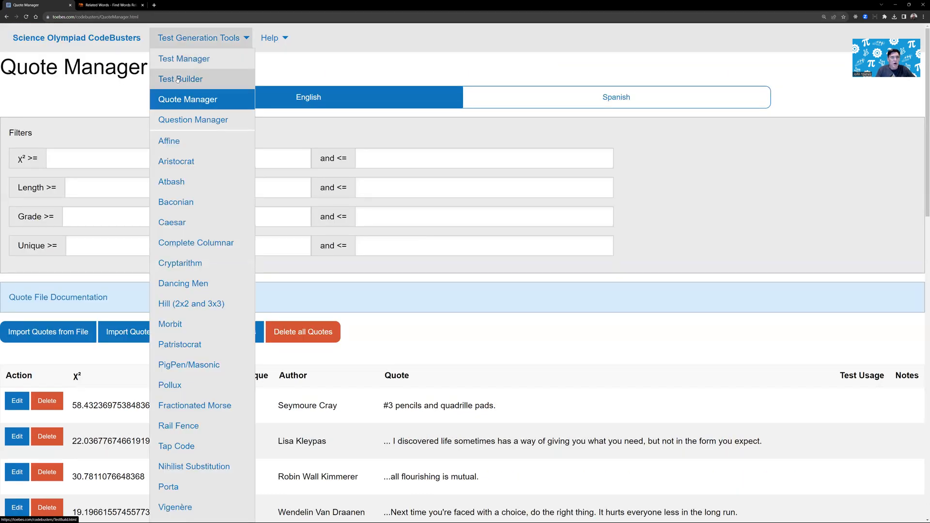
{"action": "left_click", "coordinate": [127, 38]}
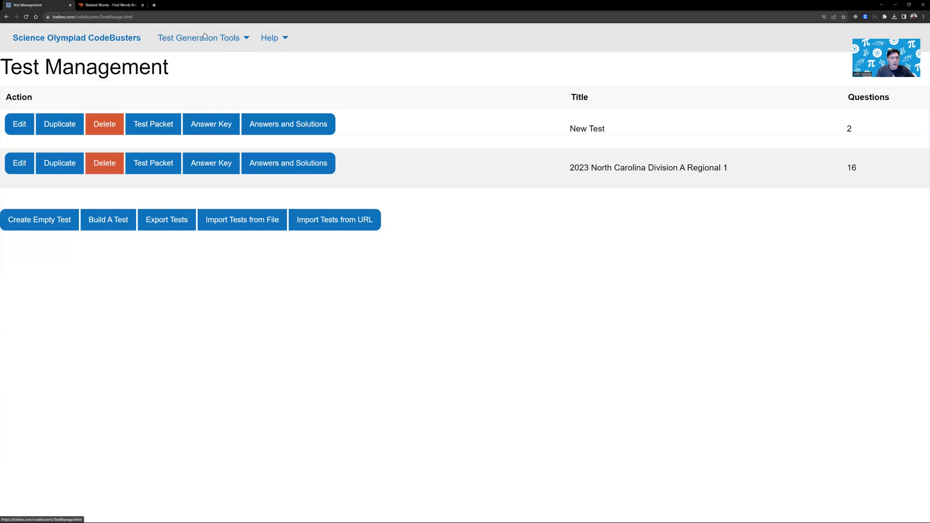
{"action": "left_click", "coordinate": [204, 35]}
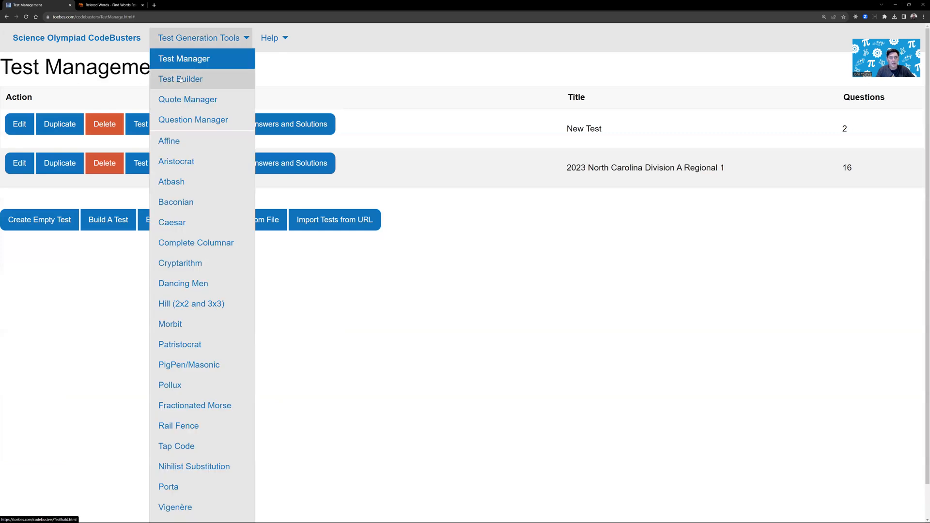
{"action": "left_click", "coordinate": [182, 79]}
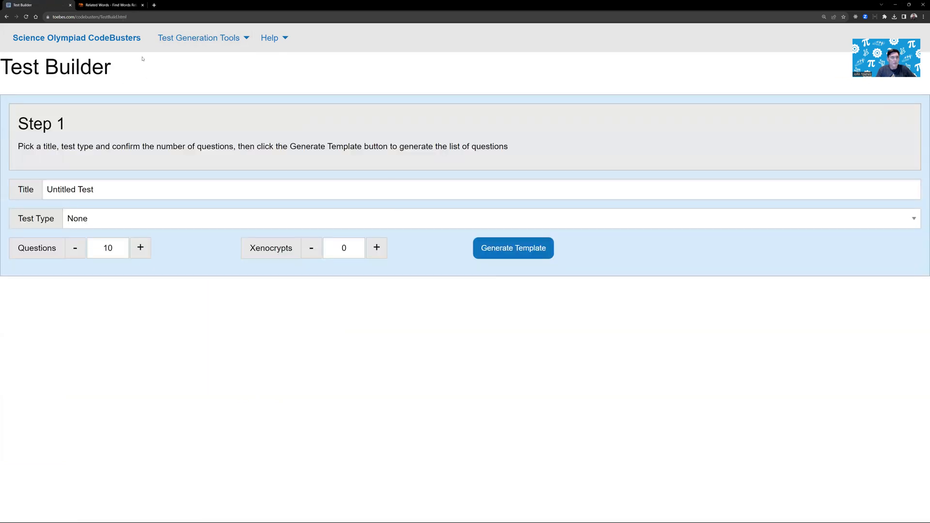
{"action": "left_click", "coordinate": [204, 47]}
{"action": "left_click", "coordinate": [201, 58]}
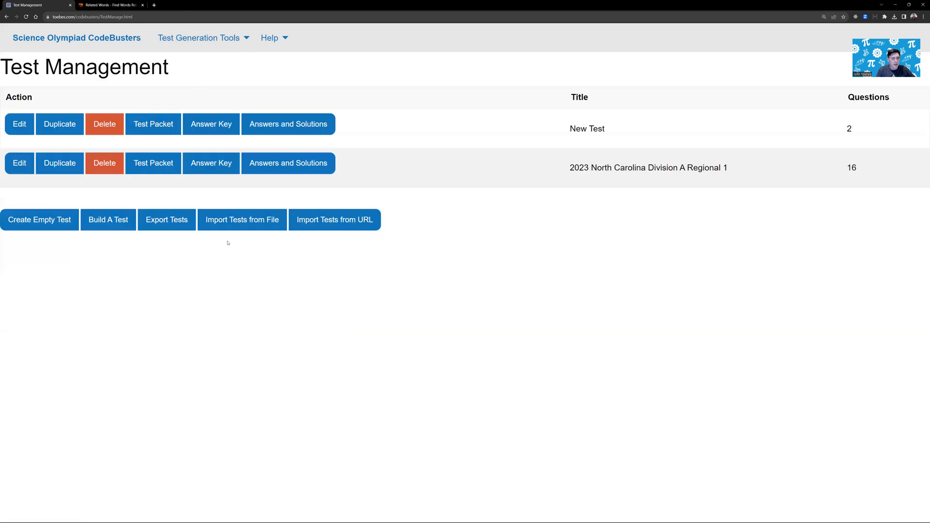
{"action": "left_click", "coordinate": [101, 223]}
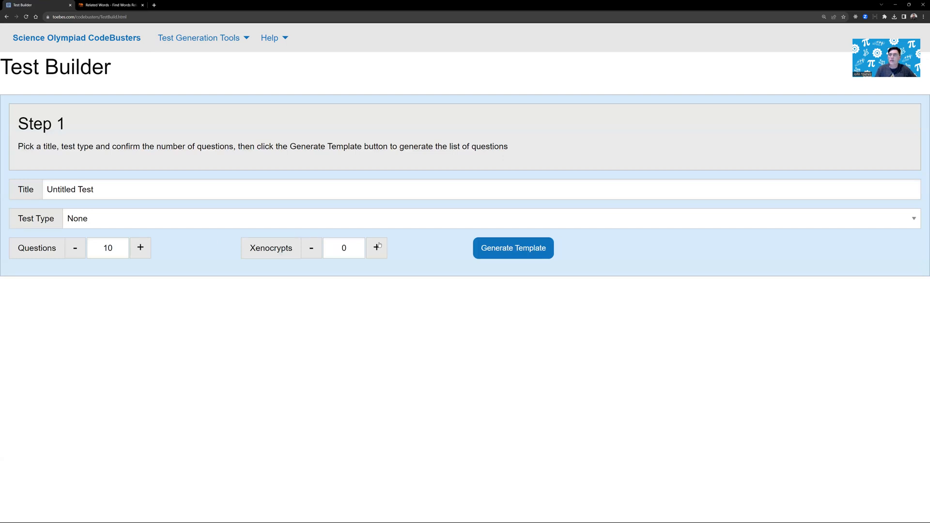
Set the test type to B (Middle School) - Short Practice and title the test "My Division B Practice Test"
{"action": "left_click", "coordinate": [124, 219]}
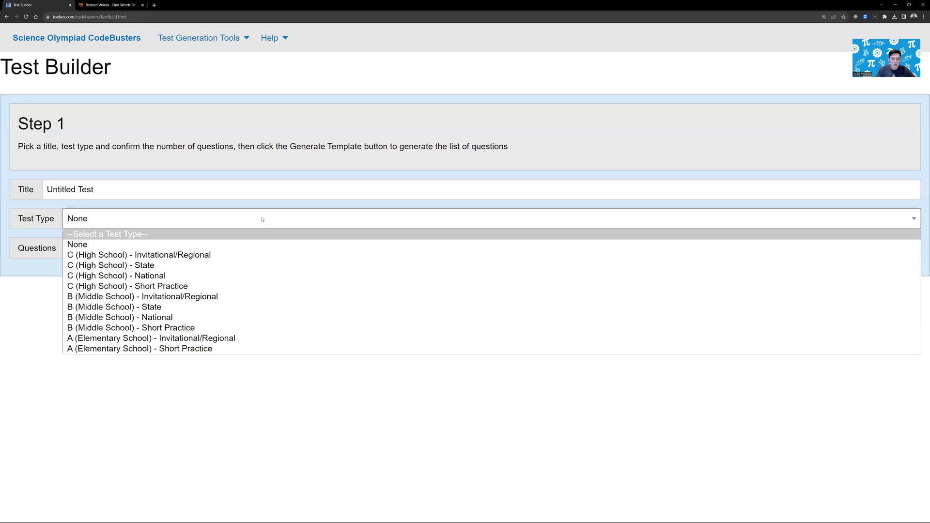
{"action": "left_click", "coordinate": [156, 329]}
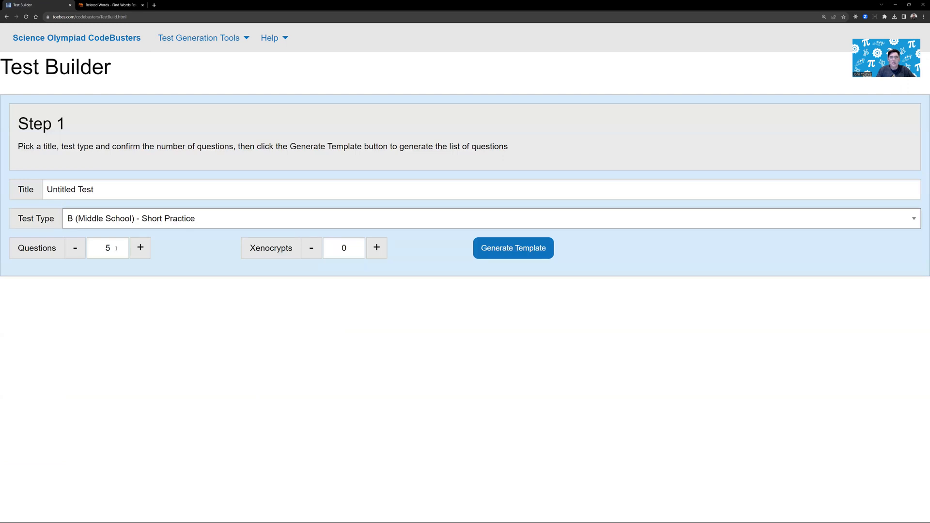
{"action": "left_click_drag", "start_coordinate": [111, 186], "coordinate": [20, 190]}
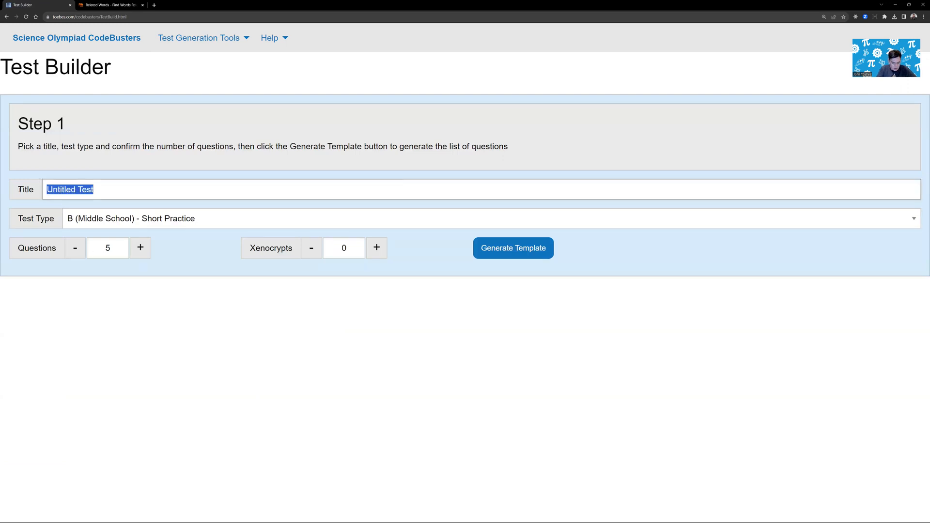
{"action": "type", "text": "My Divi"}
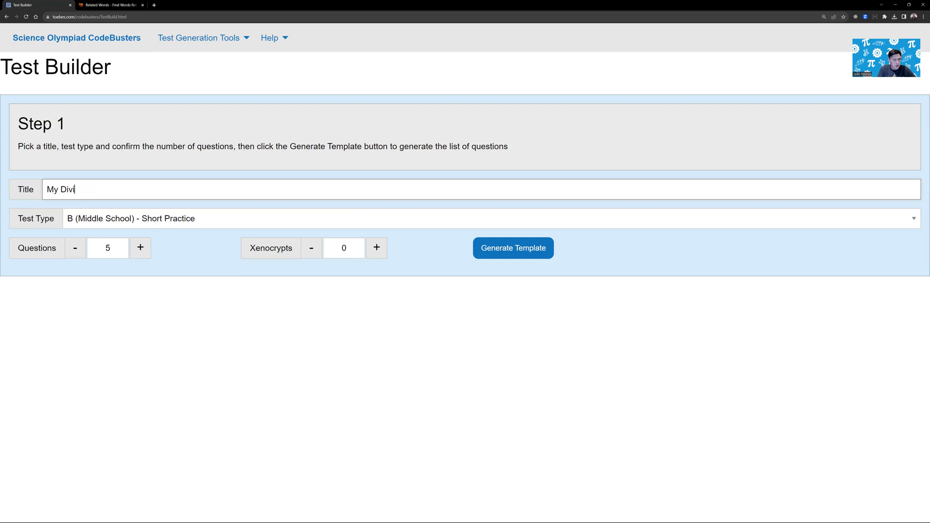
{"action": "type", "text": "sion B Practice Test"}
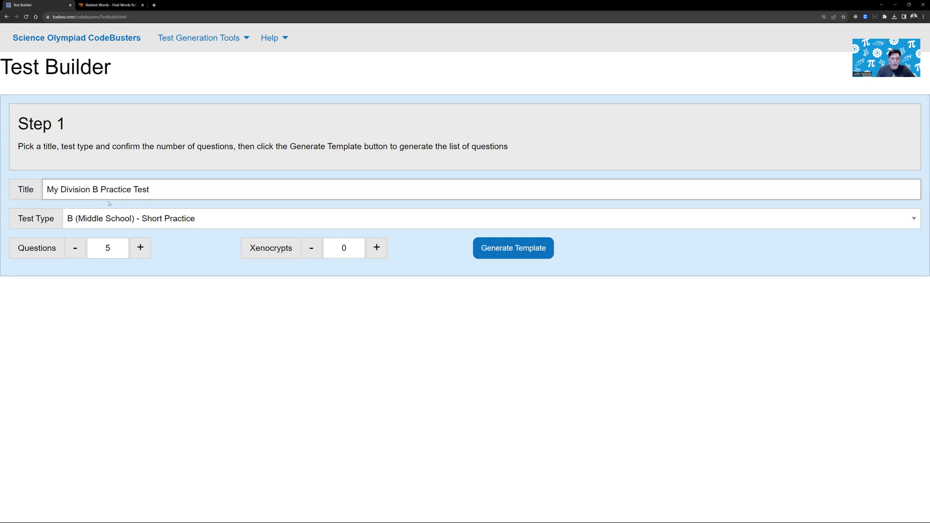
Set the test to 1 xenocrypt and 6 questions, and generate the question template
{"action": "left_click", "coordinate": [377, 249]}
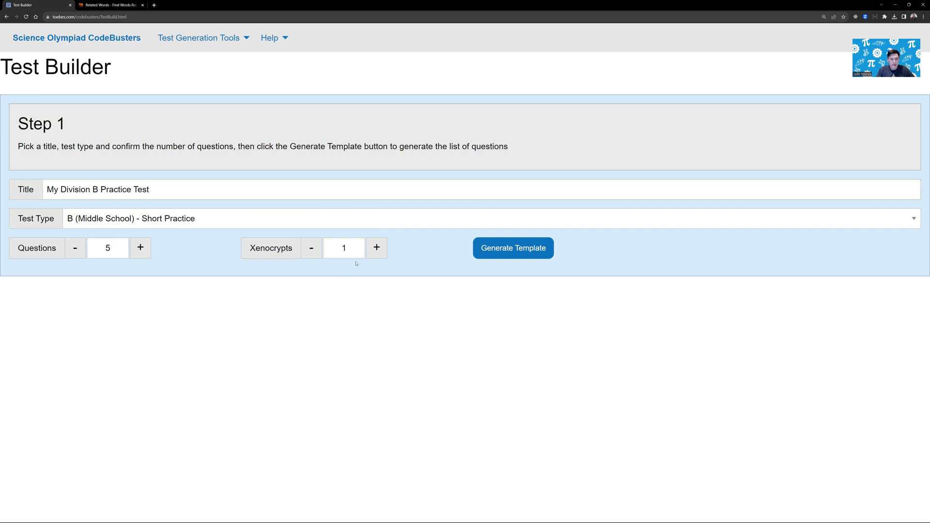
{"action": "left_click", "coordinate": [140, 248]}
{"action": "left_click", "coordinate": [509, 249]}
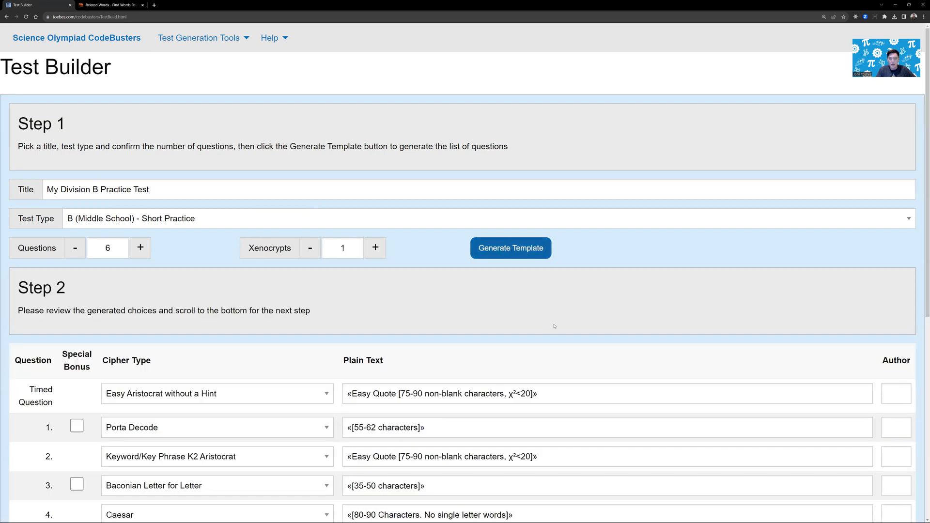
{"action": "scroll", "coordinate": [291, 239], "scroll_direction": "down", "scroll_amount": 3}
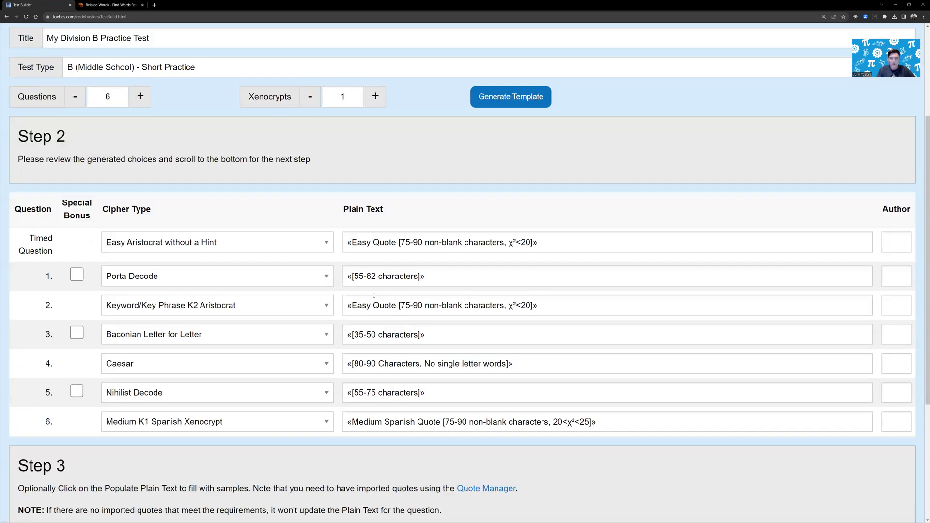
Switch the test type to C (High School) - Invitational/Regional, generate its template and review the question list
{"action": "scroll", "coordinate": [374, 296], "scroll_direction": "down", "scroll_amount": 2}
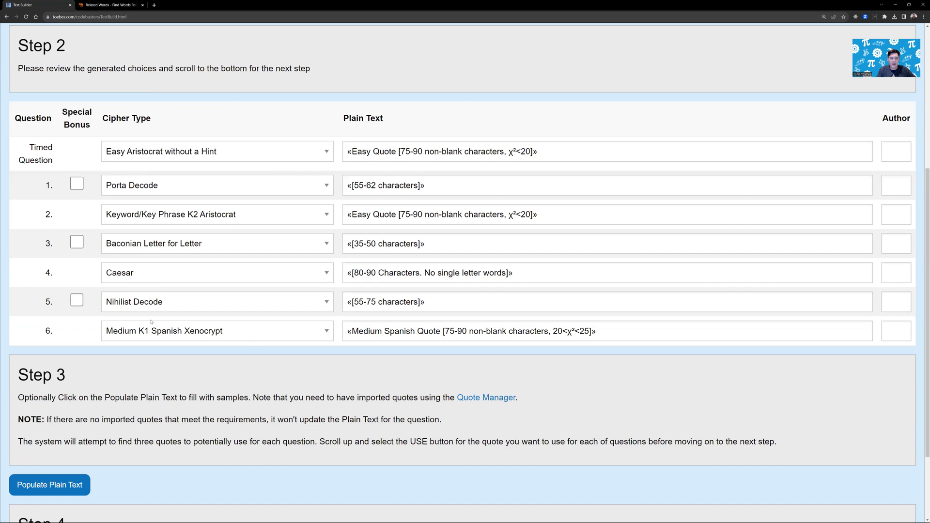
{"action": "scroll", "coordinate": [284, 260], "scroll_direction": "up", "scroll_amount": 5}
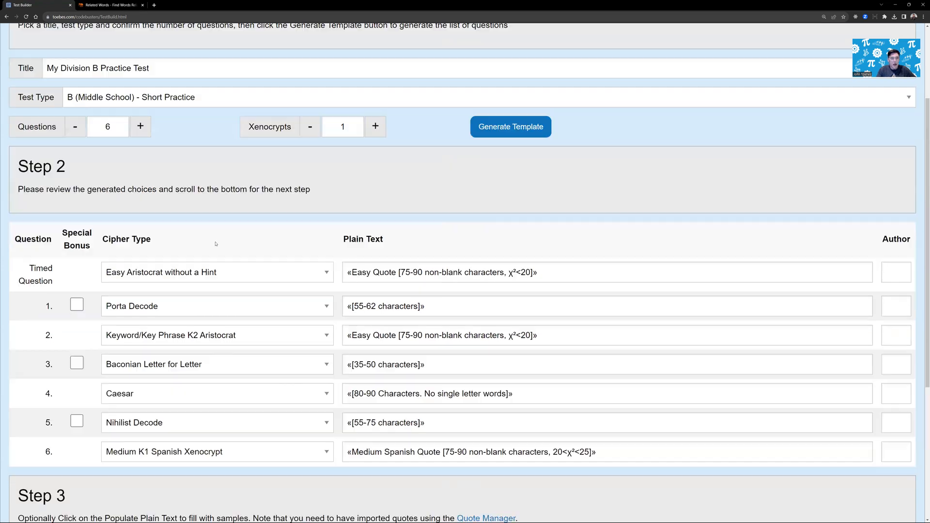
{"action": "left_click", "coordinate": [155, 218]}
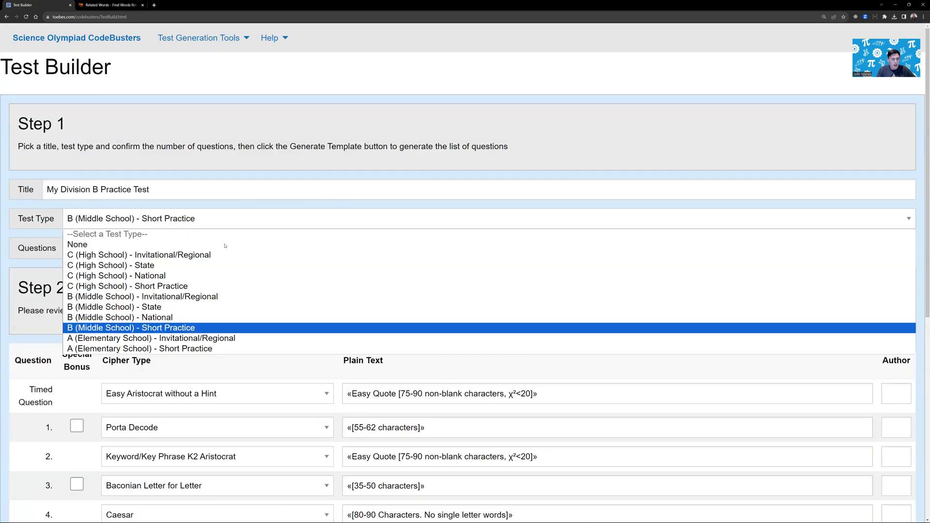
{"action": "left_click", "coordinate": [126, 256]}
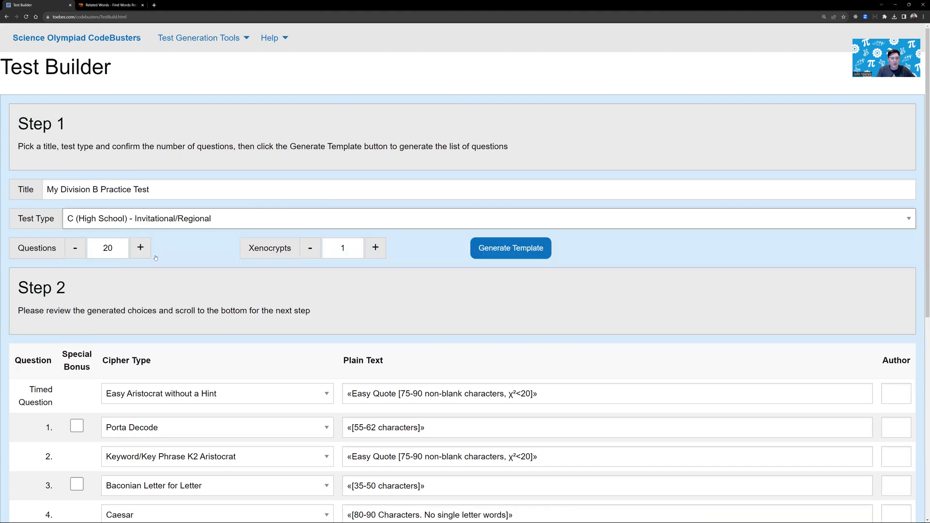
{"action": "left_click", "coordinate": [511, 248]}
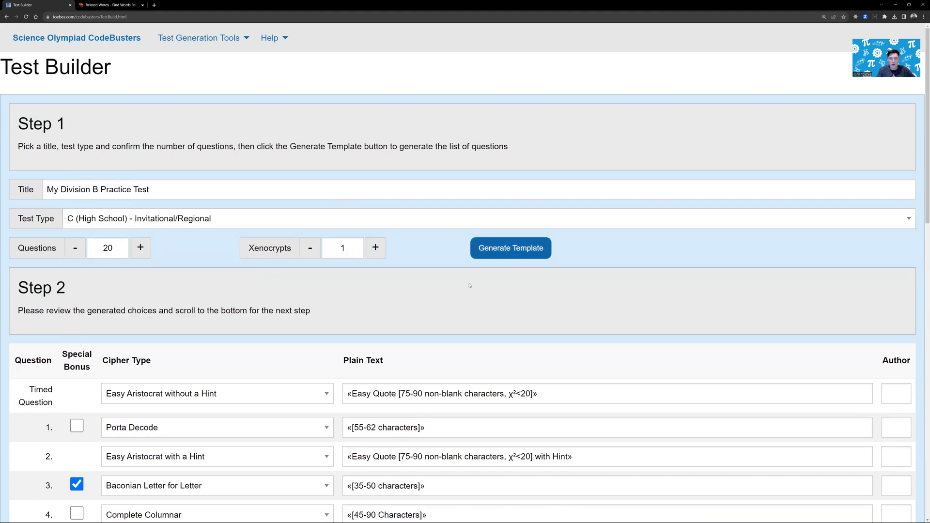
{"action": "scroll", "coordinate": [72, 104], "scroll_direction": "down", "scroll_amount": 3}
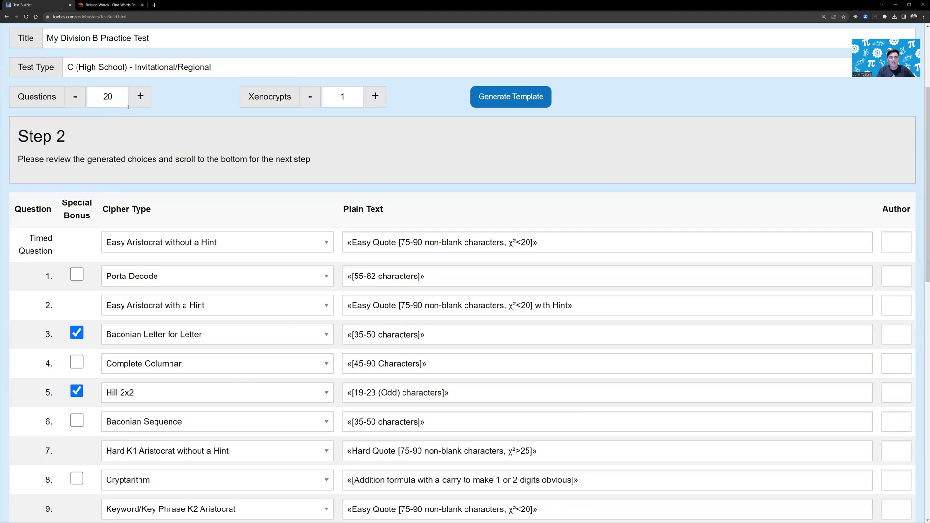
{"action": "scroll", "coordinate": [270, 202], "scroll_direction": "down", "scroll_amount": 3}
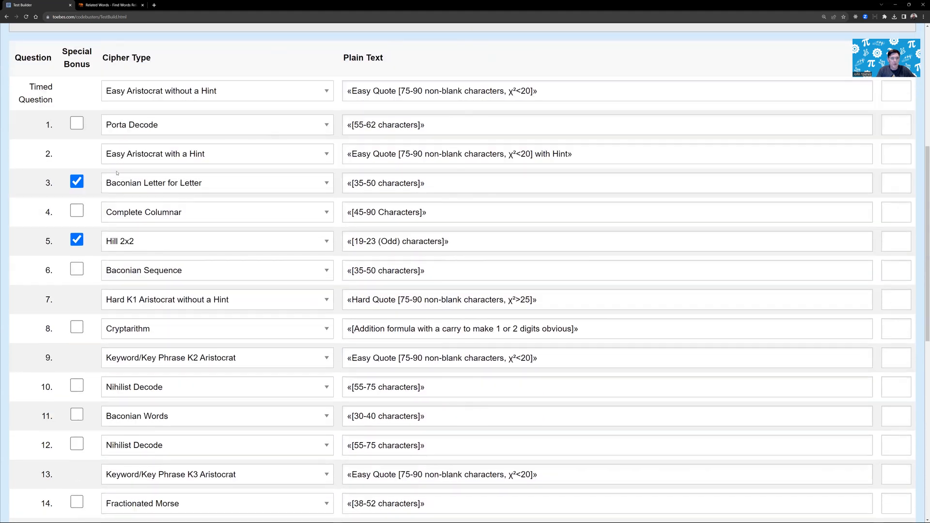
{"action": "scroll", "coordinate": [173, 164], "scroll_direction": "down", "scroll_amount": 4}
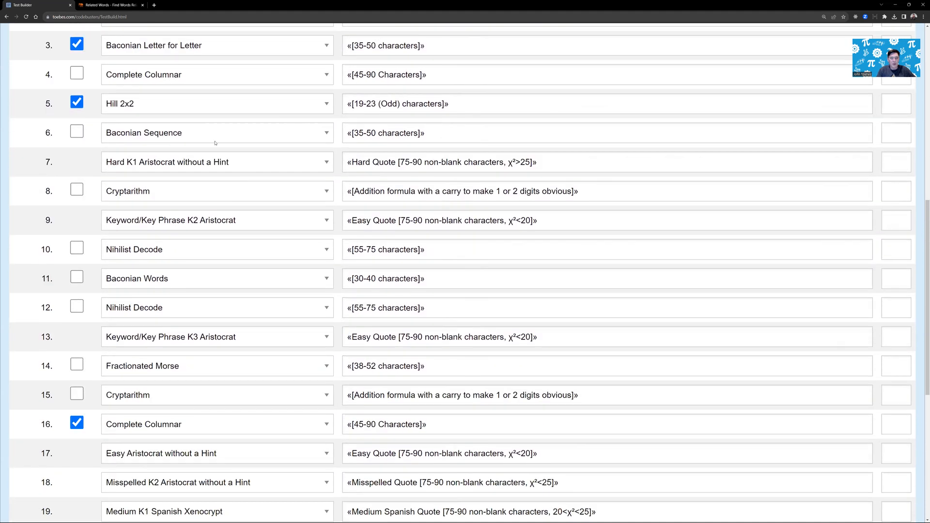
{"action": "scroll", "coordinate": [274, 199], "scroll_direction": "down", "scroll_amount": 1}
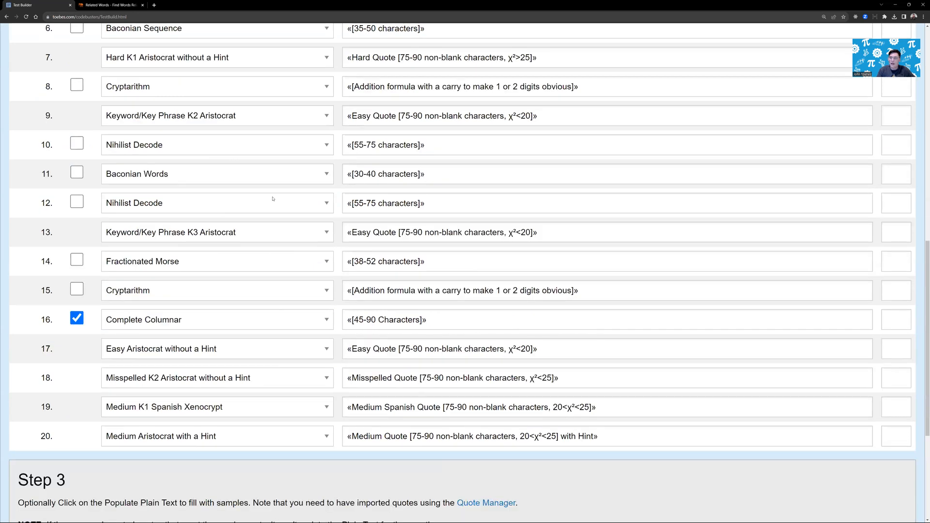
{"action": "scroll", "coordinate": [262, 208], "scroll_direction": "up", "scroll_amount": 10}
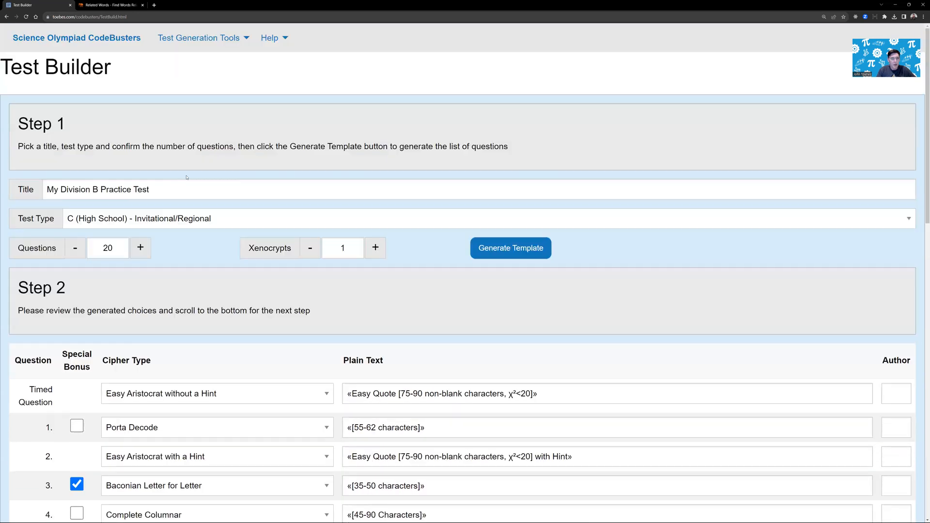
Set the test type back to B (Middle School) - Short Practice with 6 questions and 1 xenocrypt, and regenerate the template
{"action": "left_click", "coordinate": [177, 219]}
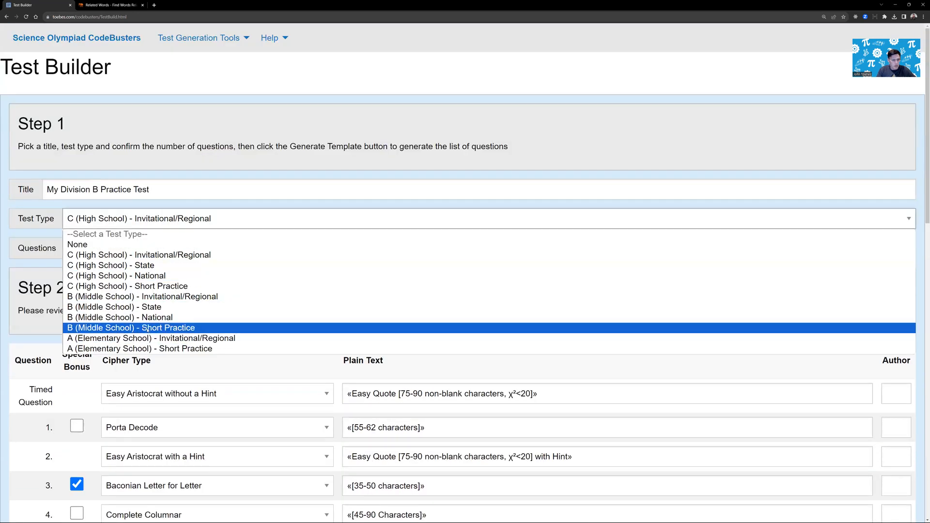
{"action": "left_click", "coordinate": [164, 327]}
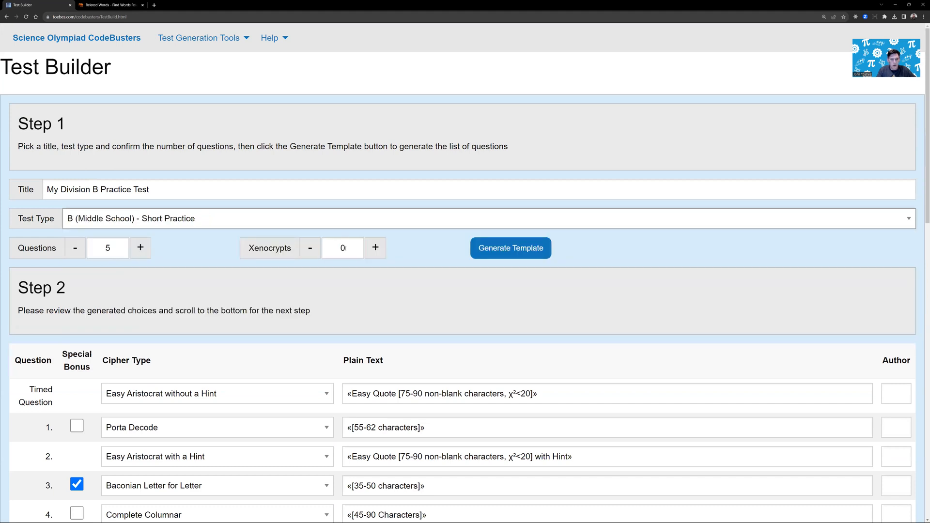
{"action": "left_click", "coordinate": [375, 248]}
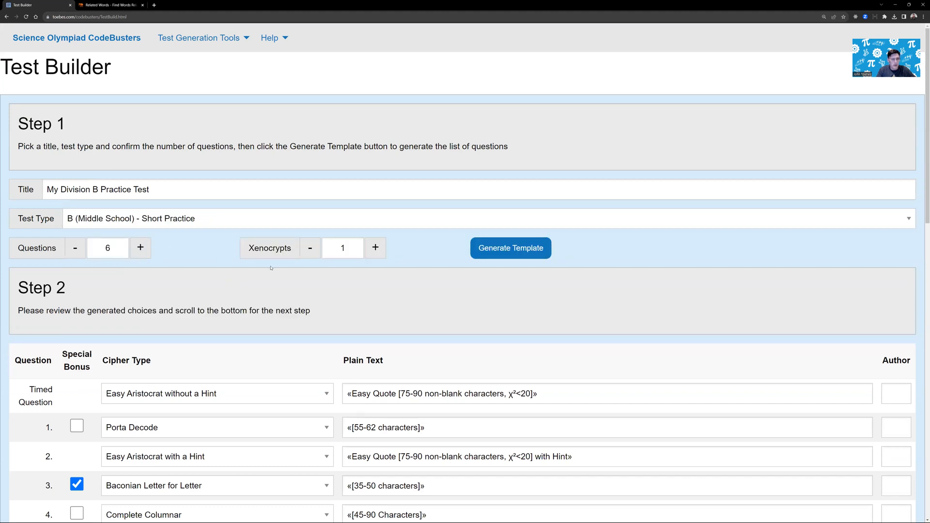
{"action": "scroll", "coordinate": [470, 294], "scroll_direction": "down", "scroll_amount": 4}
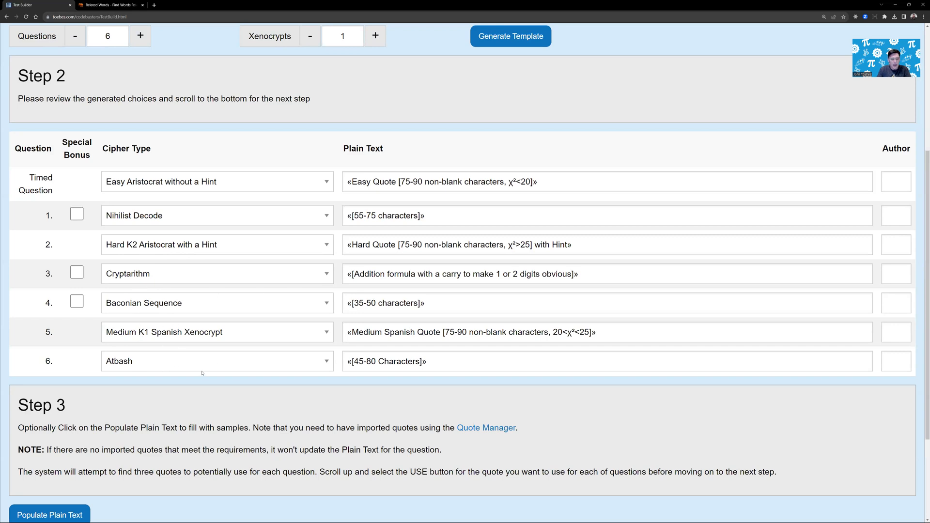
Change question 4's cipher type to Complete Columnar and populate the plain text with sample quotes for all questions
{"action": "left_click", "coordinate": [322, 302]}
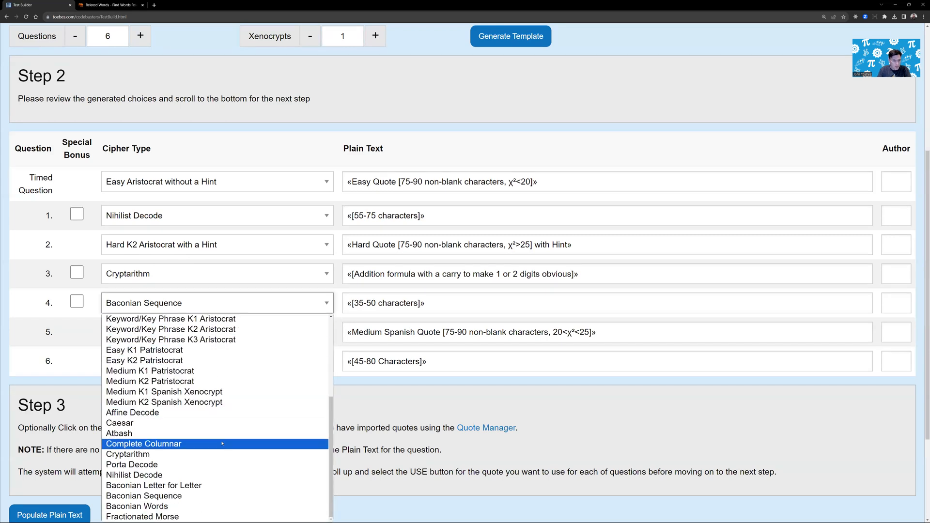
{"action": "left_click", "coordinate": [219, 443]}
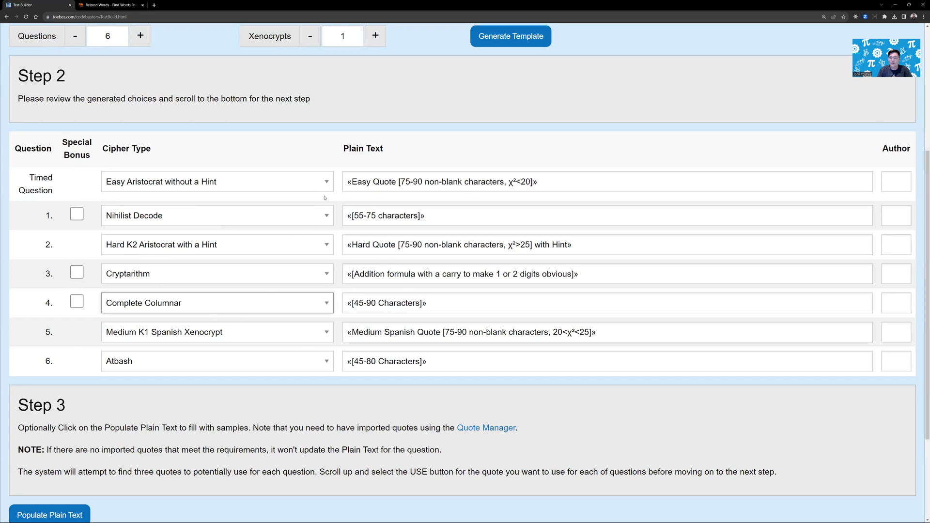
{"action": "scroll", "coordinate": [287, 211], "scroll_direction": "down", "scroll_amount": 2}
{"action": "scroll", "coordinate": [139, 208], "scroll_direction": "up", "scroll_amount": 3}
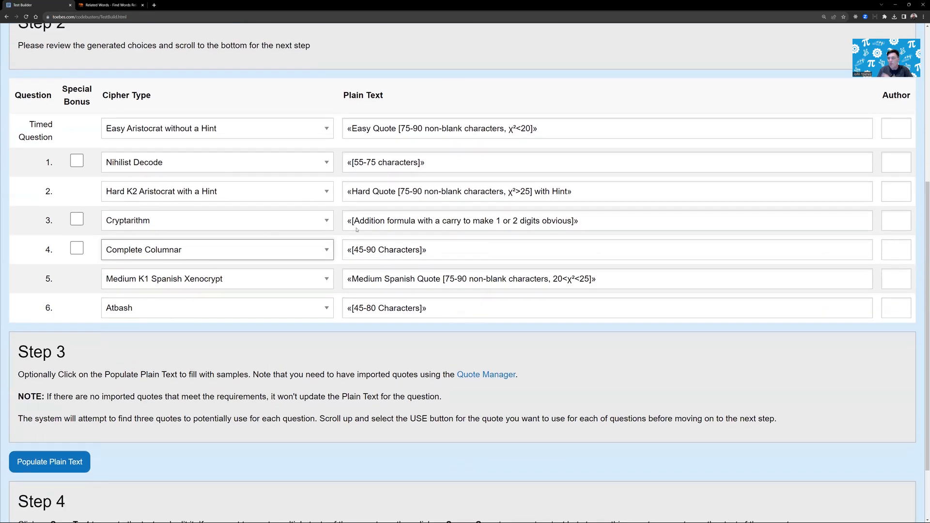
{"action": "scroll", "coordinate": [139, 208], "scroll_direction": "down", "scroll_amount": 2}
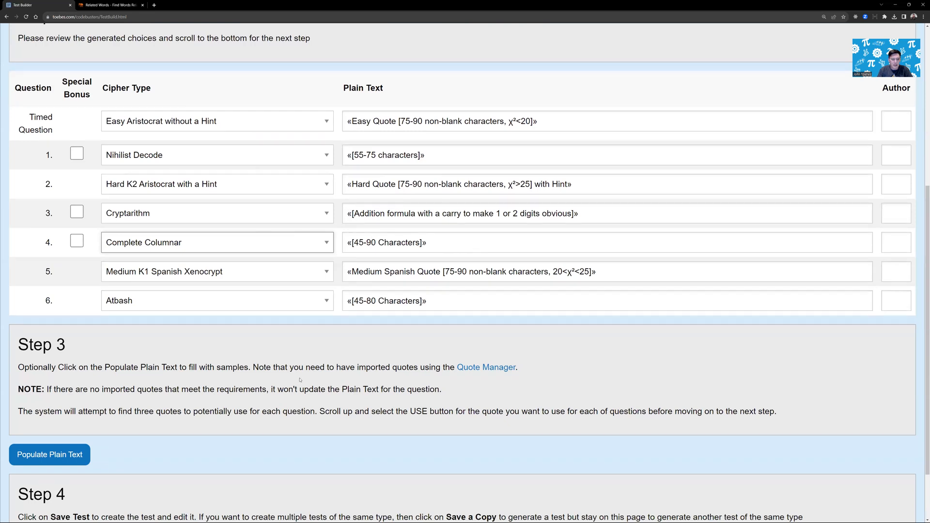
{"action": "left_click", "coordinate": [35, 459]}
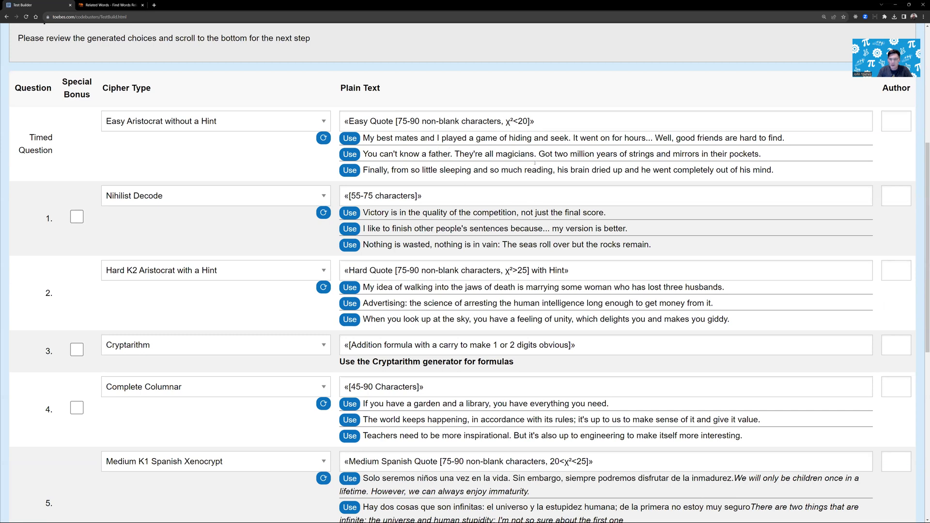
Use the "You can't know a father" quote for the timed question and, from refreshed suggestions, "To write well" for question 1
{"action": "left_click", "coordinate": [350, 154]}
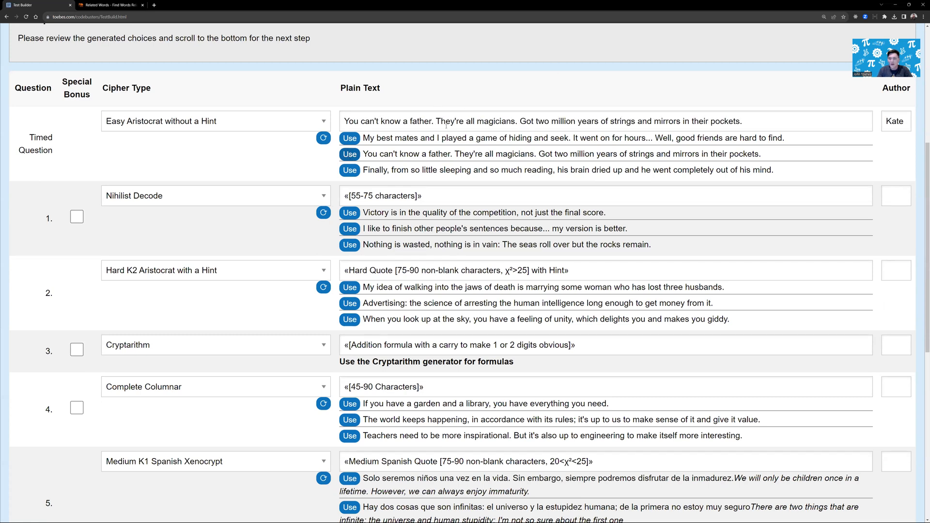
{"action": "scroll", "coordinate": [662, 195], "scroll_direction": "down", "scroll_amount": 1}
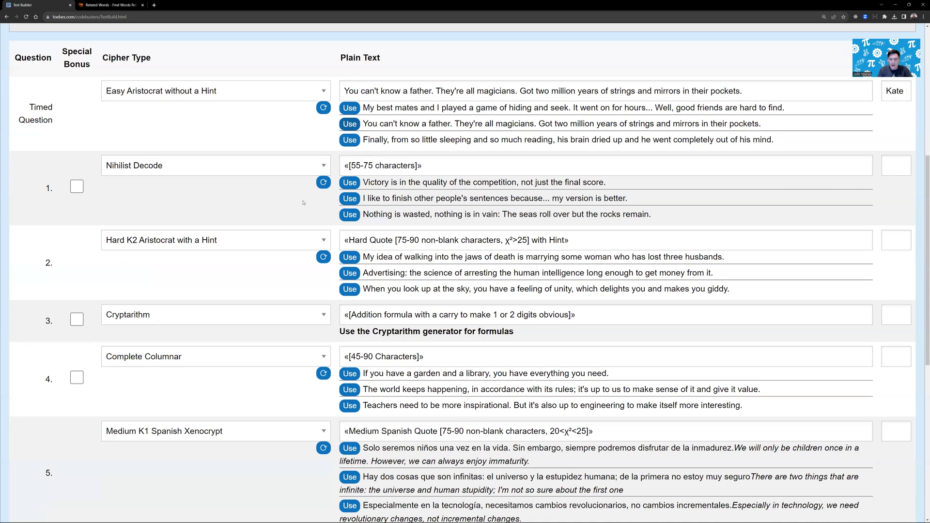
{"action": "left_click", "coordinate": [324, 182]}
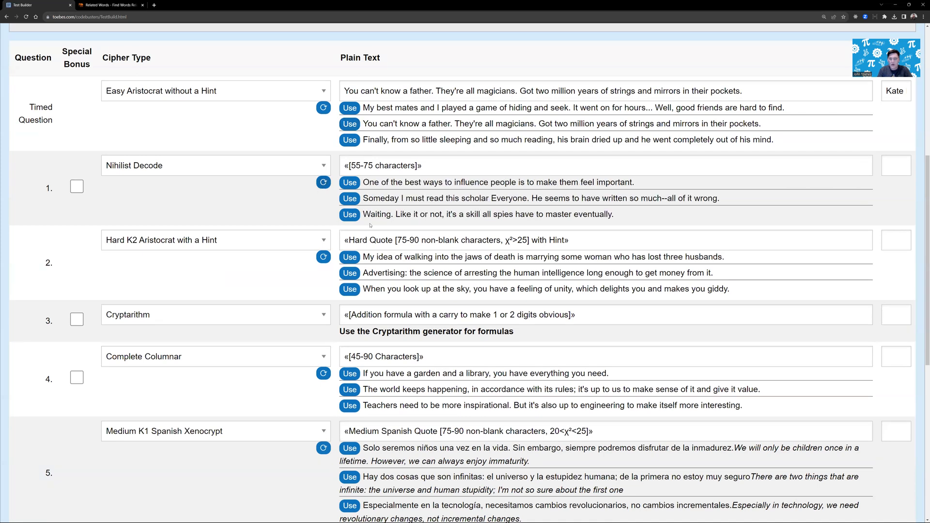
{"action": "left_click", "coordinate": [324, 182]}
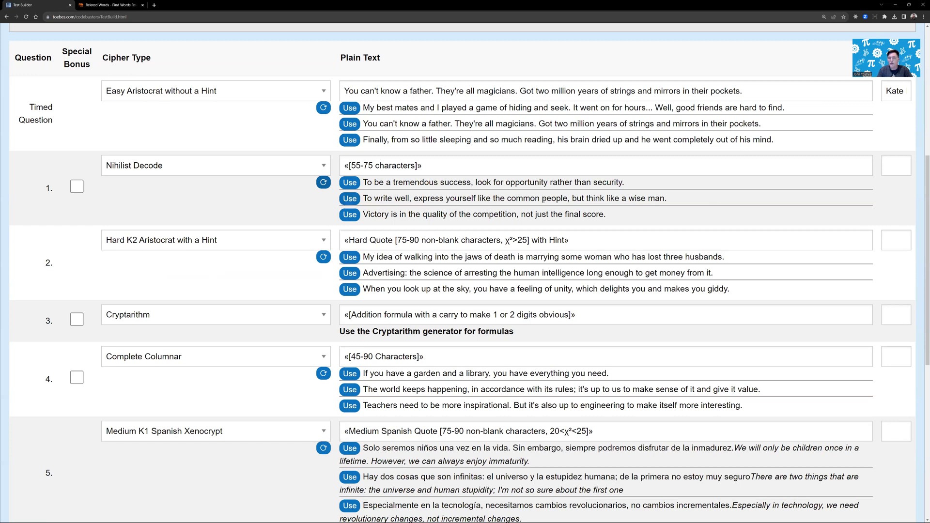
{"action": "left_click", "coordinate": [350, 202]}
Use the "When you look up at the sky" quote for question 2 and "If you have a garden and a library" for question 4
{"action": "scroll", "coordinate": [446, 194], "scroll_direction": "down", "scroll_amount": 2}
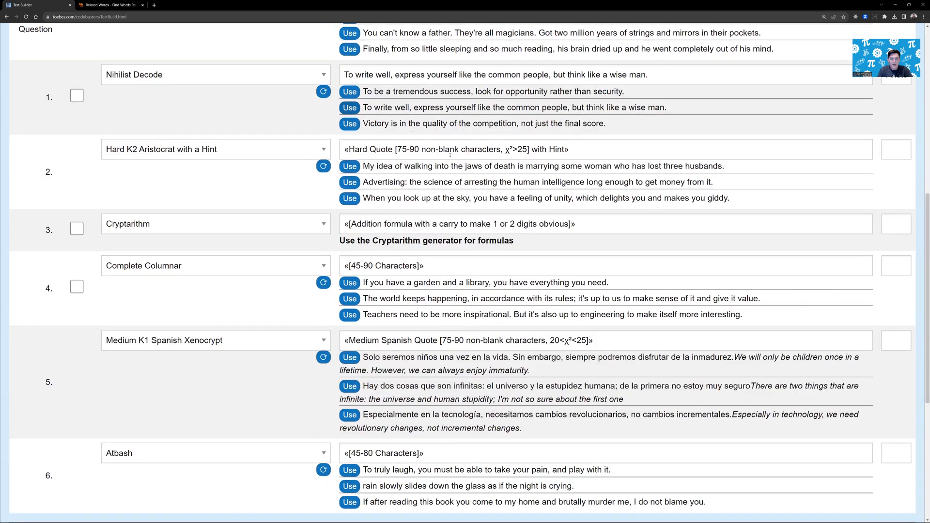
{"action": "left_click_drag", "start_coordinate": [587, 146], "coordinate": [343, 150]}
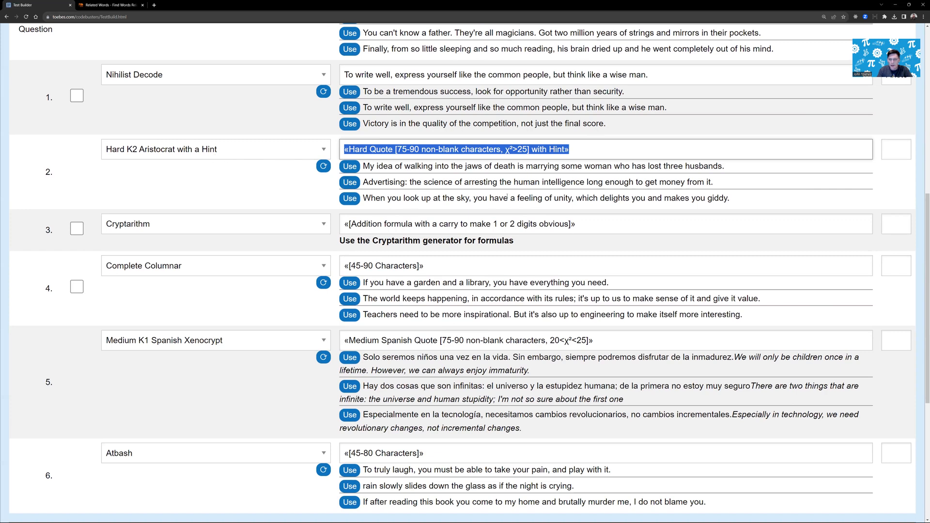
{"action": "left_click", "coordinate": [349, 199]}
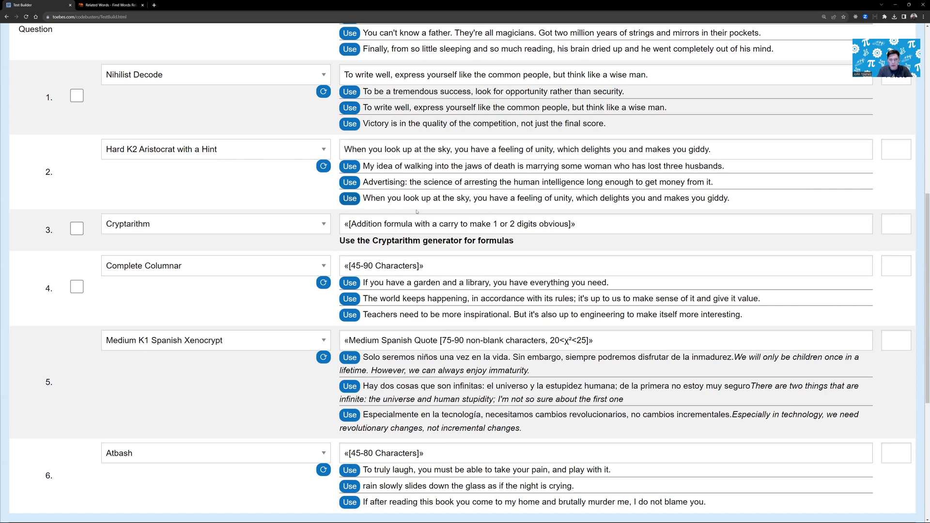
{"action": "scroll", "coordinate": [472, 338], "scroll_direction": "down", "scroll_amount": 2}
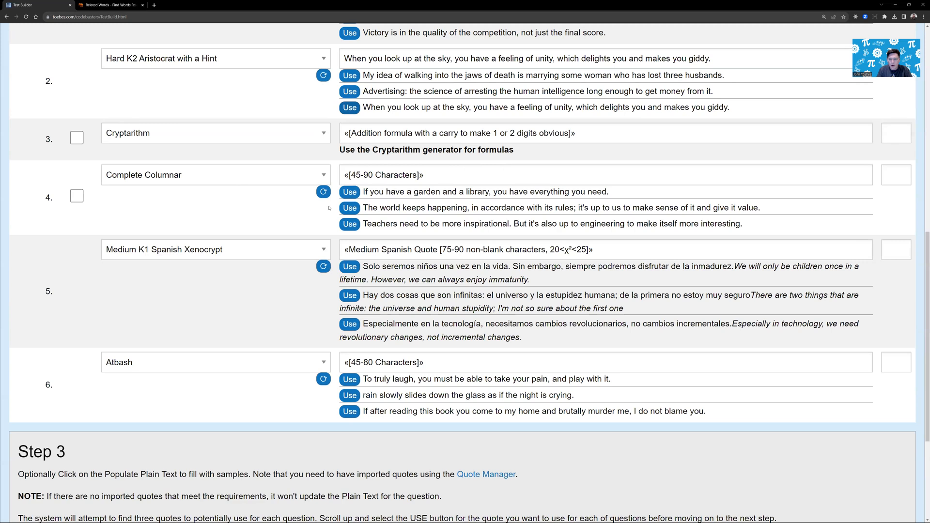
{"action": "left_click", "coordinate": [350, 192]}
Use "Hay dos cosas que son infinitas" for question 5 and, from refreshed suggestions, "Reading fills us with knowledge" for question 6
{"action": "scroll", "coordinate": [256, 187], "scroll_direction": "down", "scroll_amount": 1}
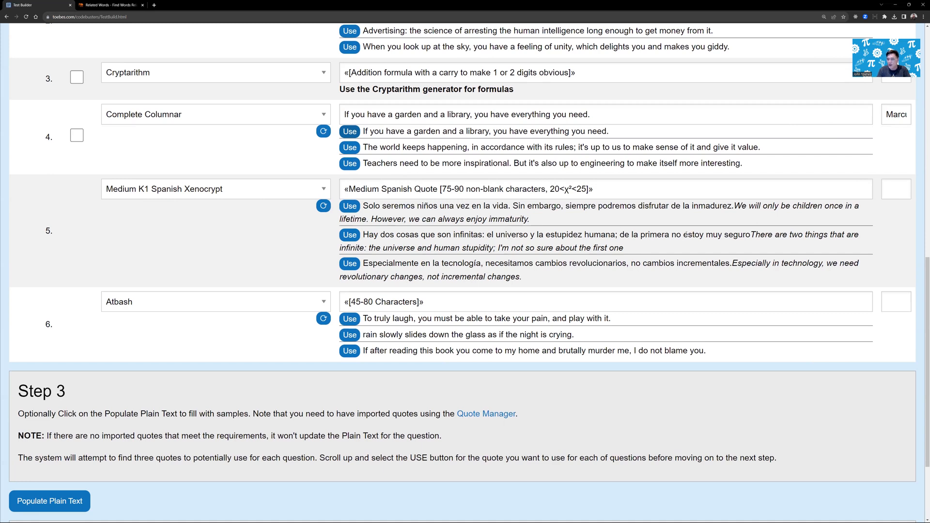
{"action": "left_click", "coordinate": [350, 235]}
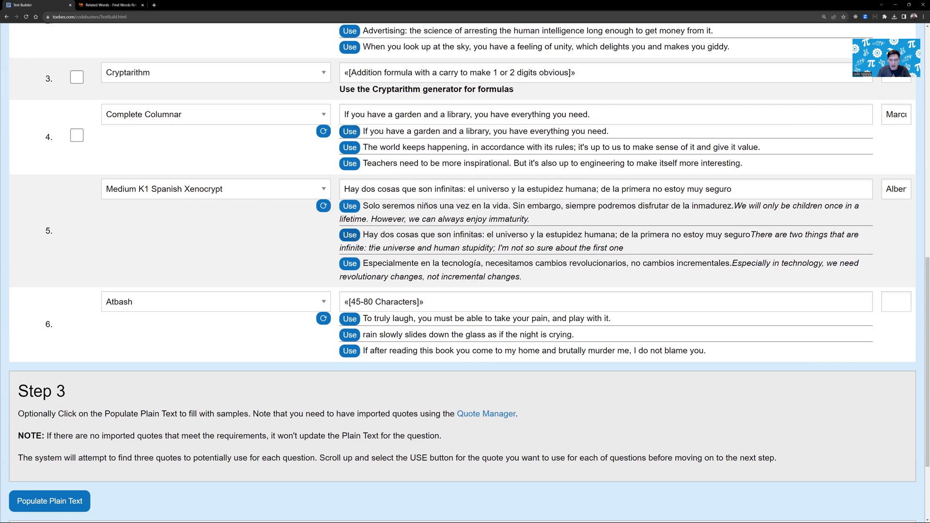
{"action": "scroll", "coordinate": [481, 276], "scroll_direction": "down", "scroll_amount": 1}
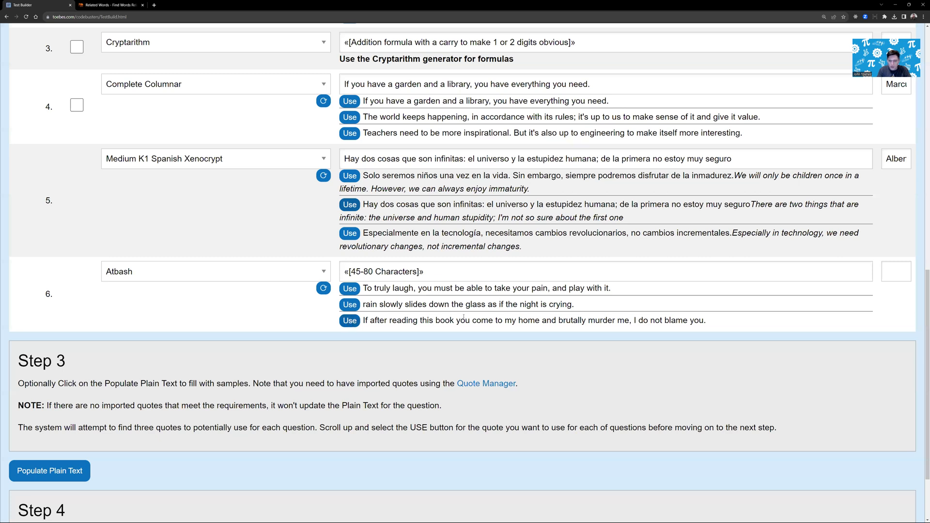
{"action": "left_click", "coordinate": [324, 288]}
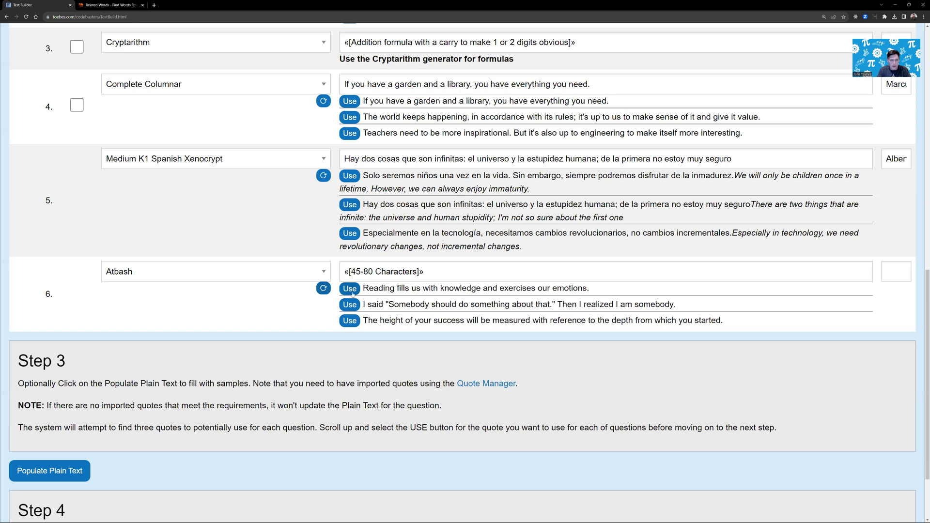
{"action": "left_click", "coordinate": [357, 291]}
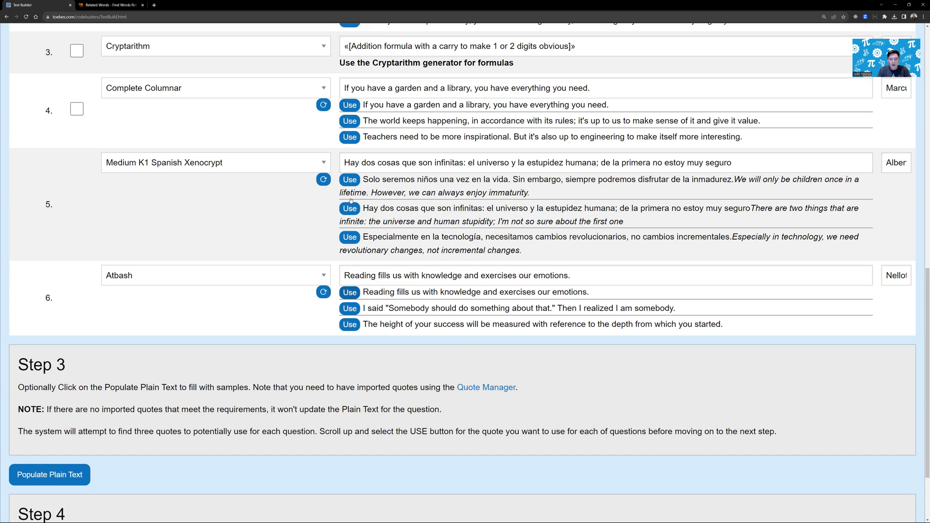
Review the cipher types and chosen plain text of the timed question and questions 1 to 6
{"action": "scroll", "coordinate": [363, 183], "scroll_direction": "up", "scroll_amount": 2}
{"action": "scroll", "coordinate": [367, 176], "scroll_direction": "up", "scroll_amount": 6}
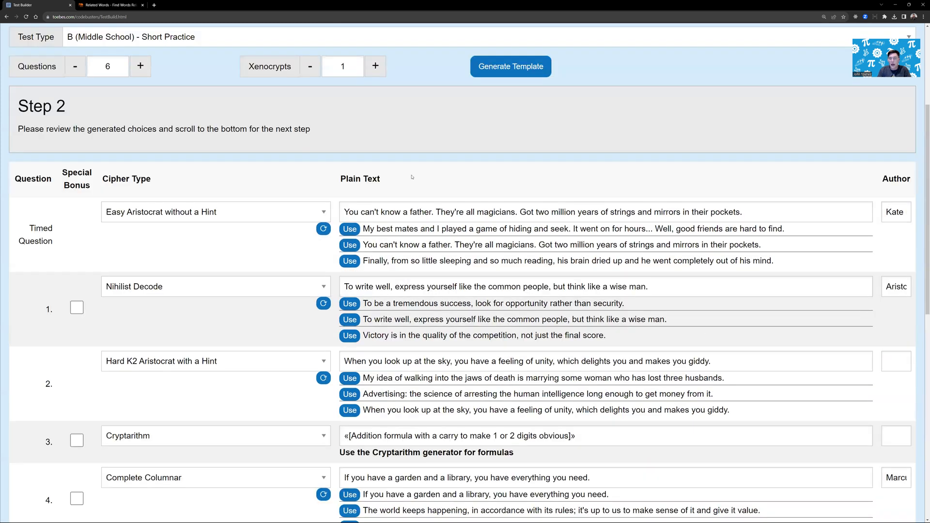
{"action": "scroll", "coordinate": [426, 193], "scroll_direction": "down", "scroll_amount": 6}
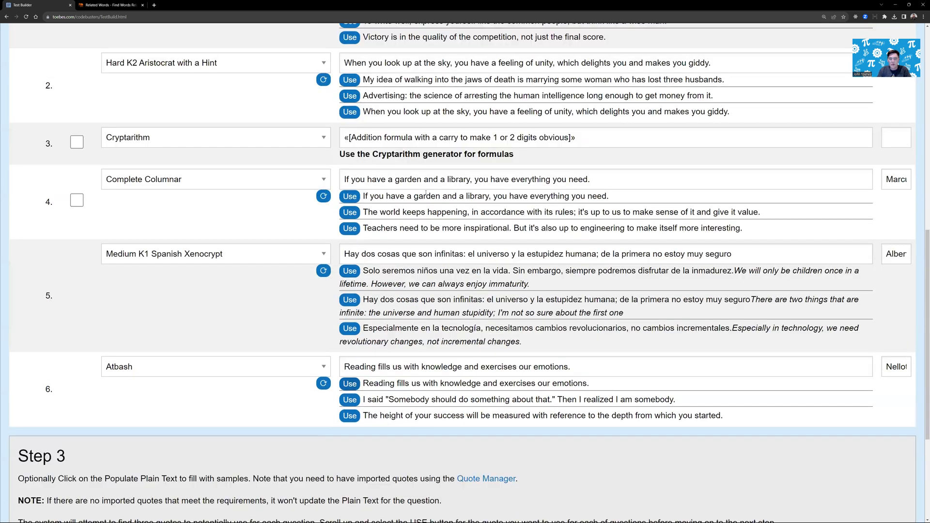
{"action": "scroll", "coordinate": [426, 193], "scroll_direction": "up", "scroll_amount": 2}
{"action": "scroll", "coordinate": [444, 186], "scroll_direction": "up", "scroll_amount": 2}
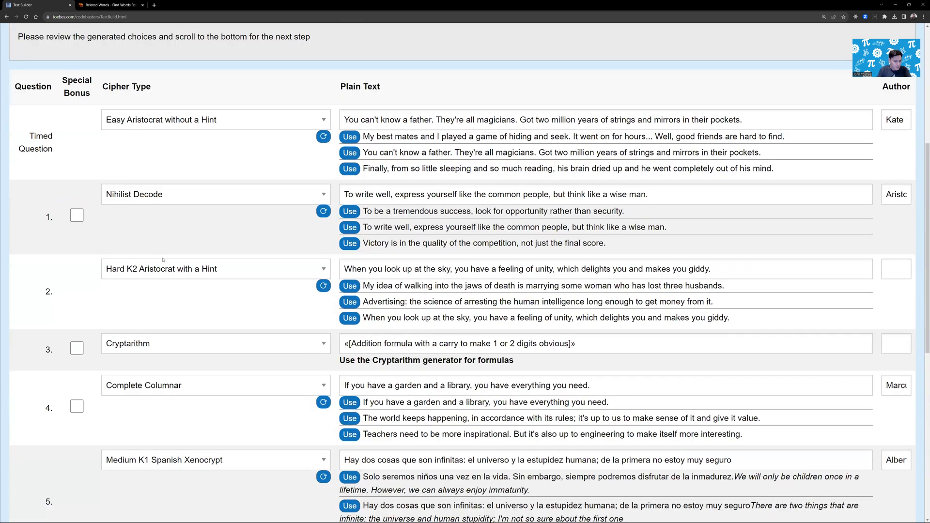
Save the generated test and open its timed question for editing
{"action": "scroll", "coordinate": [123, 360], "scroll_direction": "down", "scroll_amount": 8}
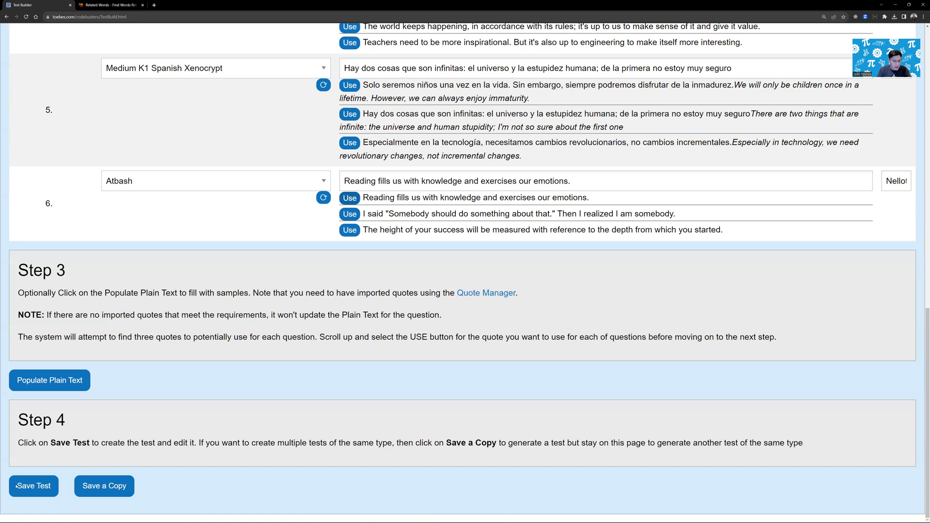
{"action": "left_click", "coordinate": [42, 482]}
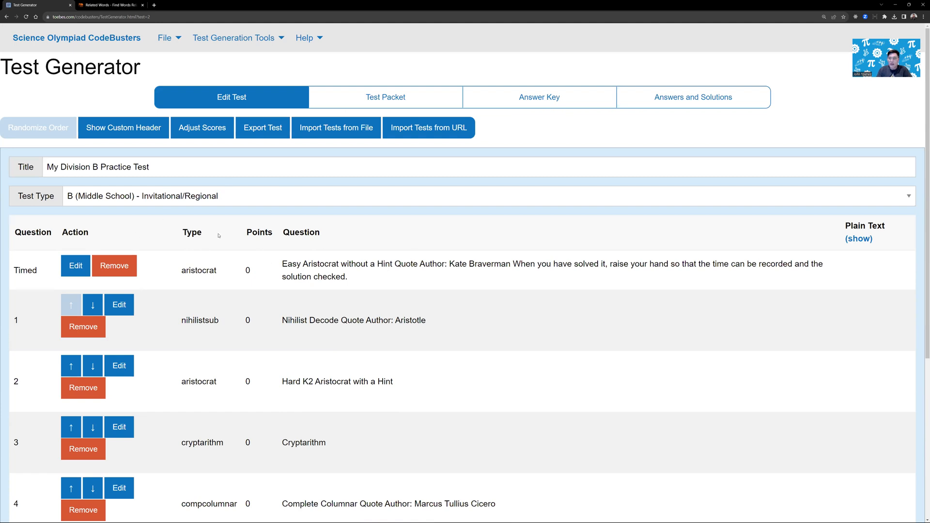
{"action": "left_click", "coordinate": [76, 266]}
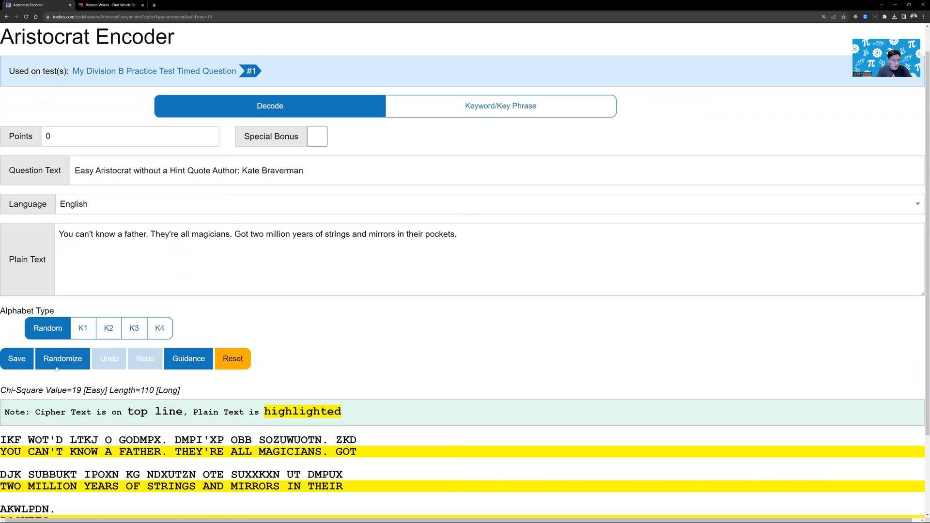
Randomize the cipher alphabet of the timed question
{"action": "scroll", "coordinate": [62, 369], "scroll_direction": "down", "scroll_amount": 1}
{"action": "left_click", "coordinate": [62, 330]}
{"action": "scroll", "coordinate": [220, 327], "scroll_direction": "down", "scroll_amount": 1}
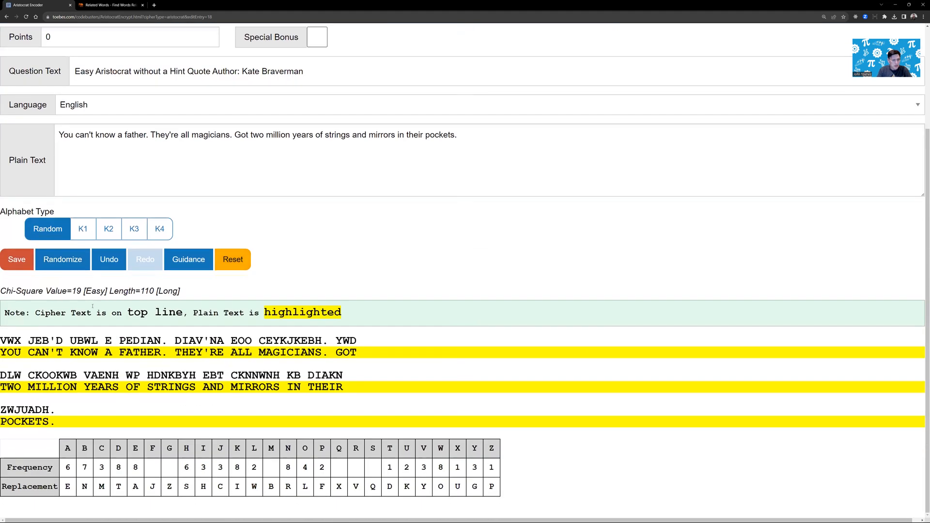
Reword the timed question's text to begin "Solve this Aristocrat which is a quote by", keeping the author's name at the end
{"action": "scroll", "coordinate": [141, 123], "scroll_direction": "up", "scroll_amount": 2}
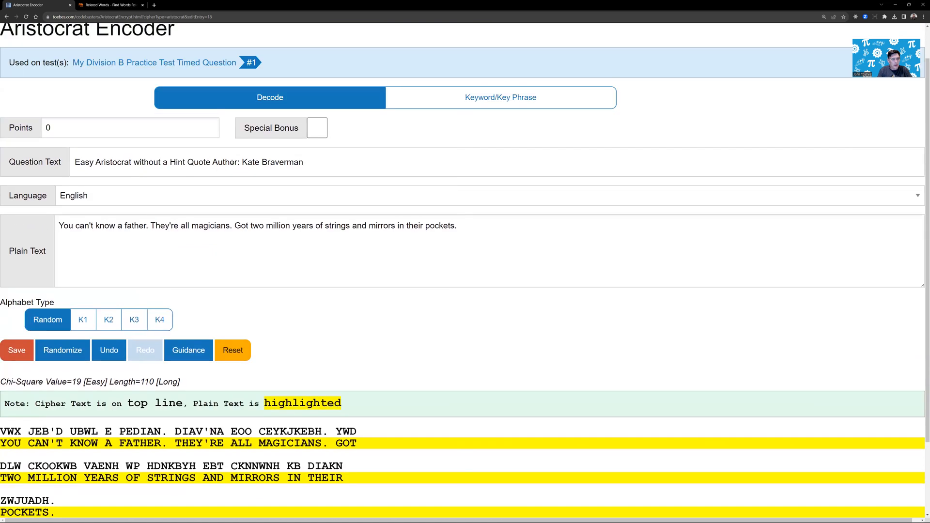
{"action": "left_click_drag", "start_coordinate": [243, 162], "coordinate": [74, 162]}
{"action": "type", "text": "Solve this "}
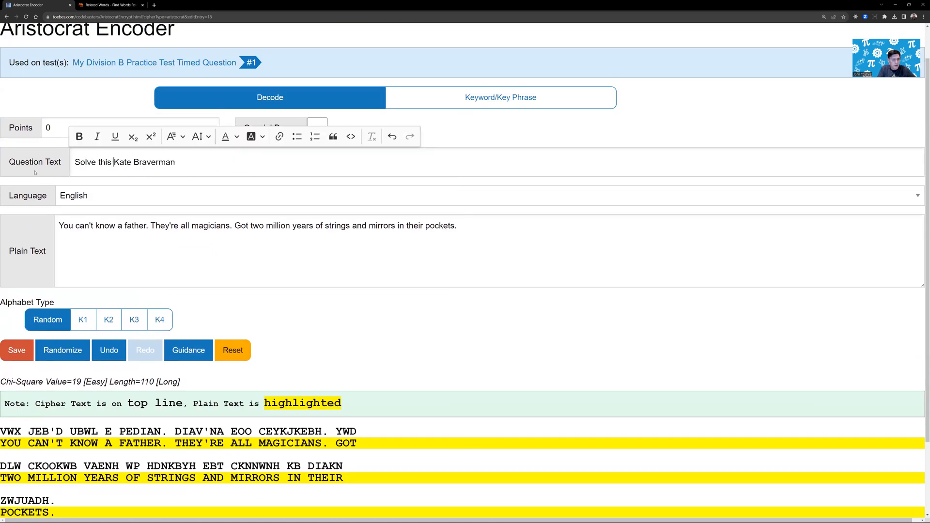
{"action": "type", "text": "Aristocra"}
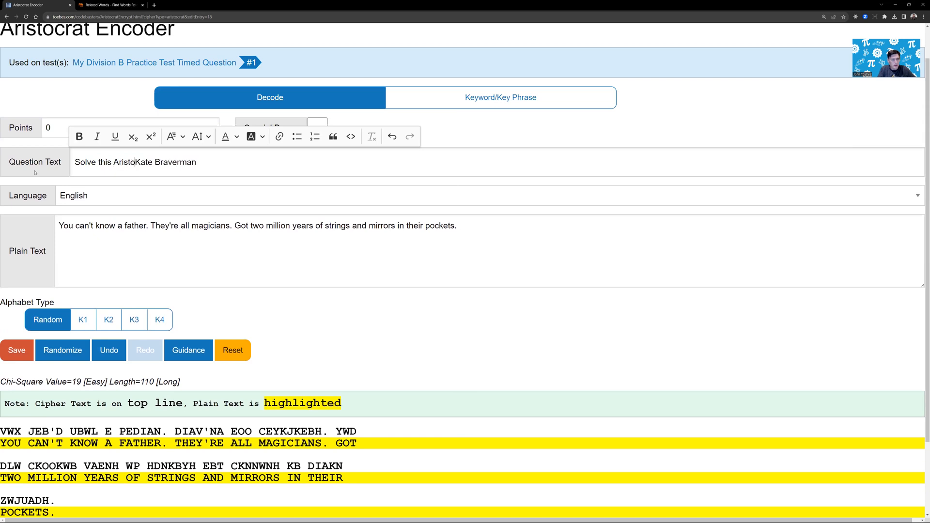
{"action": "type", "text": "t by"}
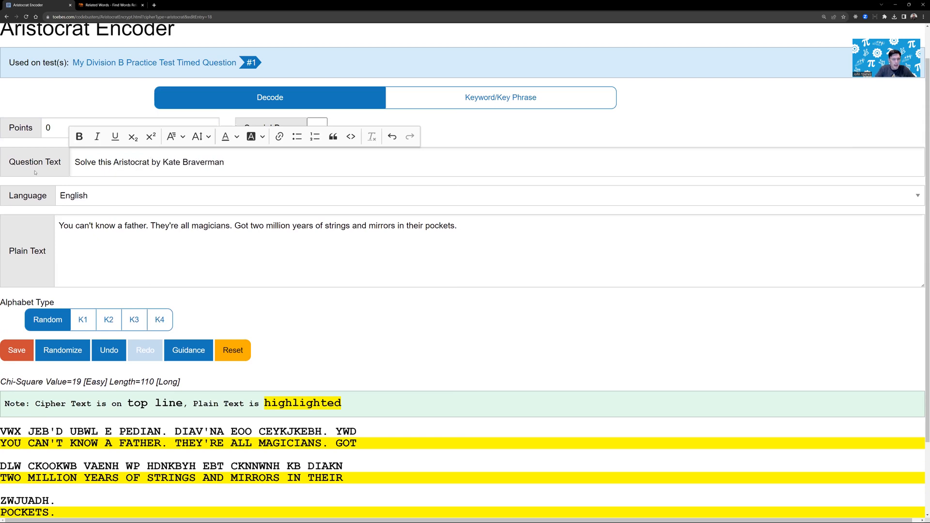
{"action": "key", "text": "BackSpace"}
{"action": "key", "text": "BackSpace"}
{"action": "key", "text": "BackSpace"}
{"action": "type", "text": "wg"}
{"action": "key", "text": "BackSpace"}
{"action": "type", "text": "hich is a quote by"}
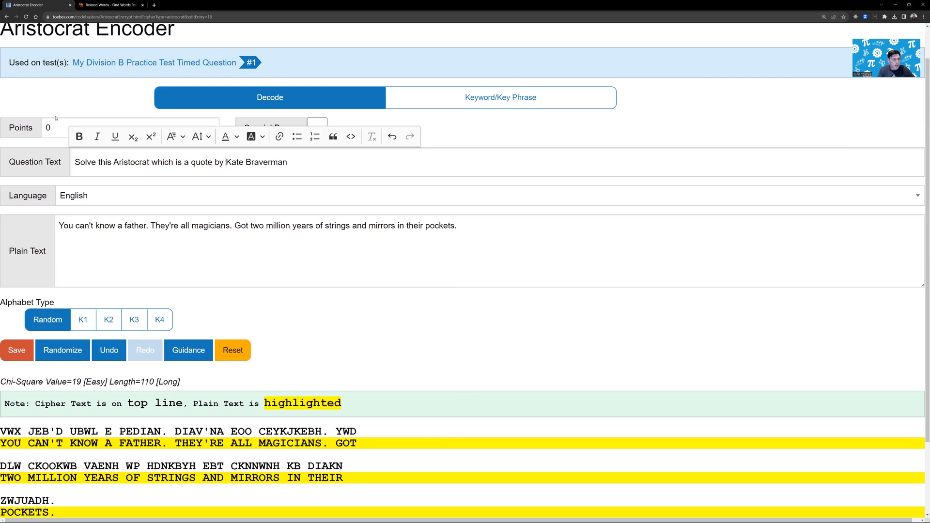
Set the timed question's points to 200, save it and go to question 1
{"action": "left_click", "coordinate": [22, 127]}
{"action": "type", "text": "200"}
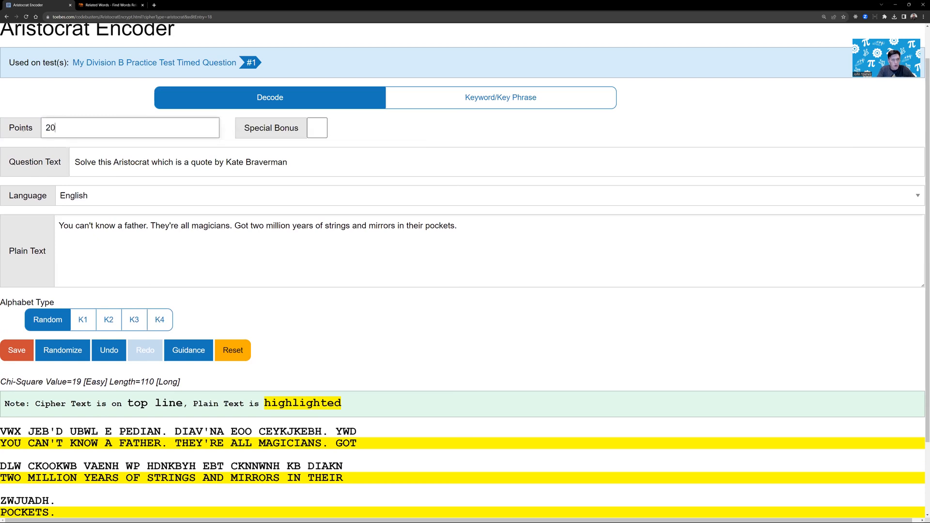
{"action": "left_click", "coordinate": [17, 350]}
{"action": "left_click", "coordinate": [251, 62]}
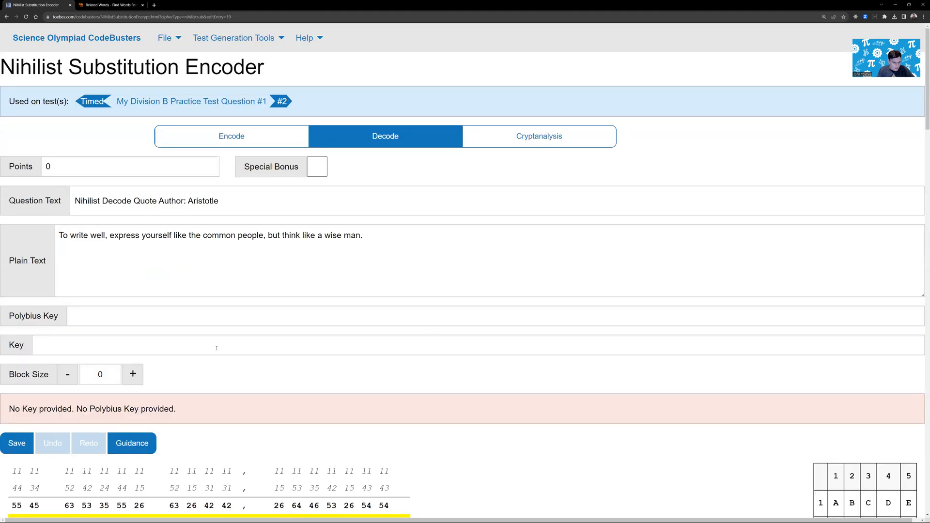
Set the Nihilist question's Polybius key to "science olympiad" and its key to "work"
{"action": "scroll", "coordinate": [252, 272], "scroll_direction": "down", "scroll_amount": 1}
{"action": "left_click", "coordinate": [94, 288]}
{"action": "type", "text": "science olympiad"}
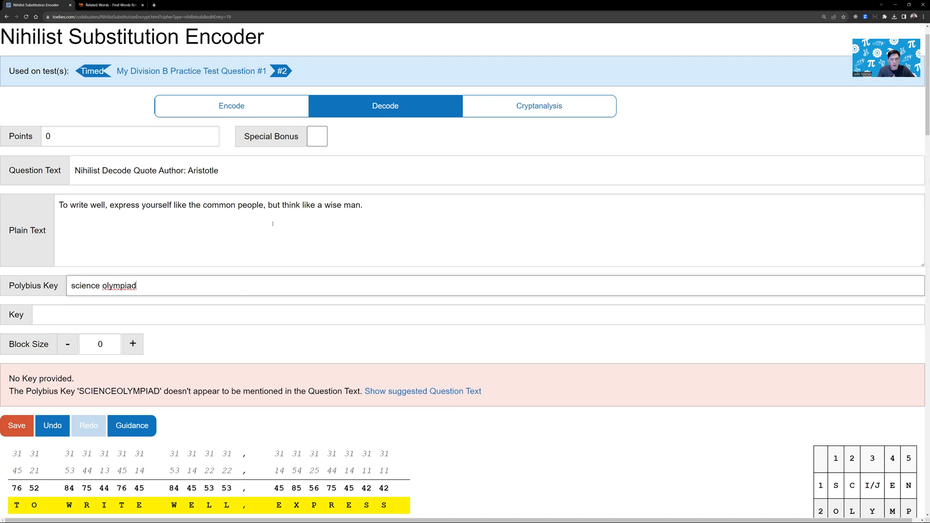
{"action": "left_click_drag", "start_coordinate": [162, 287], "coordinate": [58, 289]}
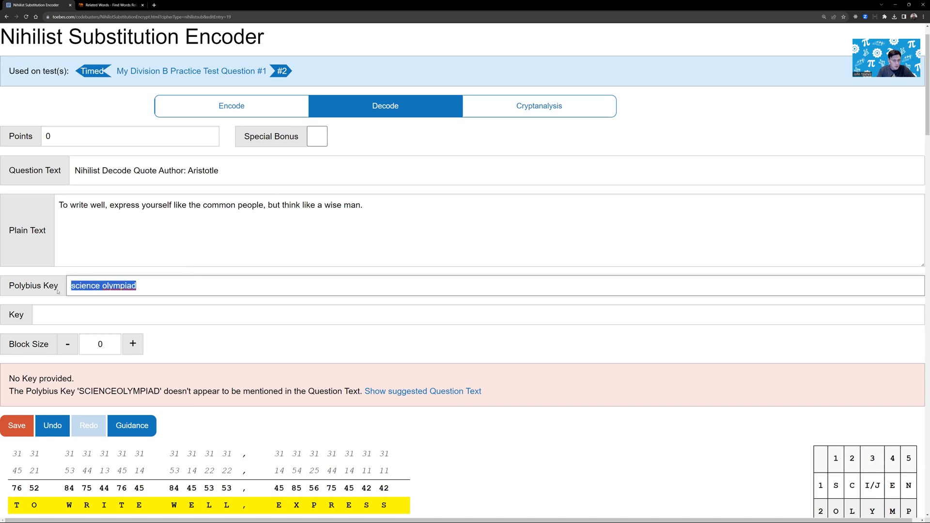
{"action": "scroll", "coordinate": [172, 269], "scroll_direction": "down", "scroll_amount": 1}
{"action": "left_click", "coordinate": [43, 252]}
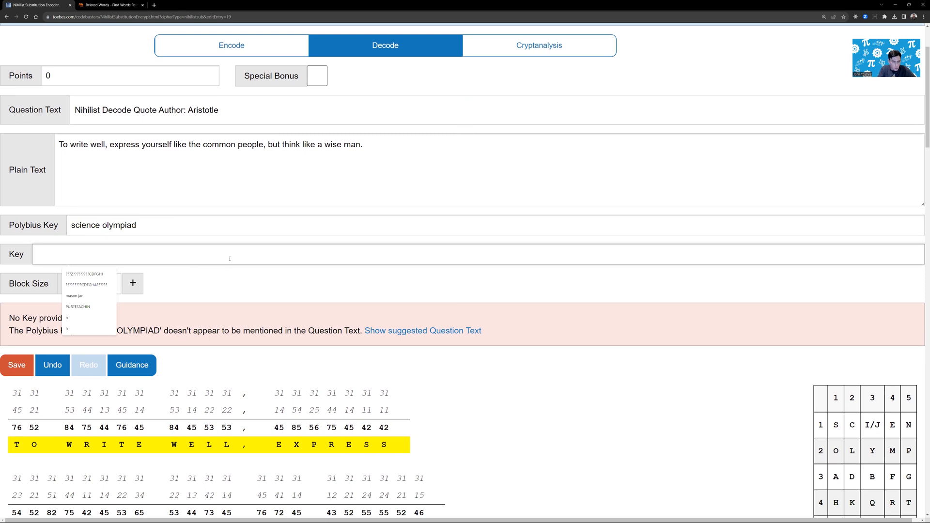
{"action": "type", "text": "work"}
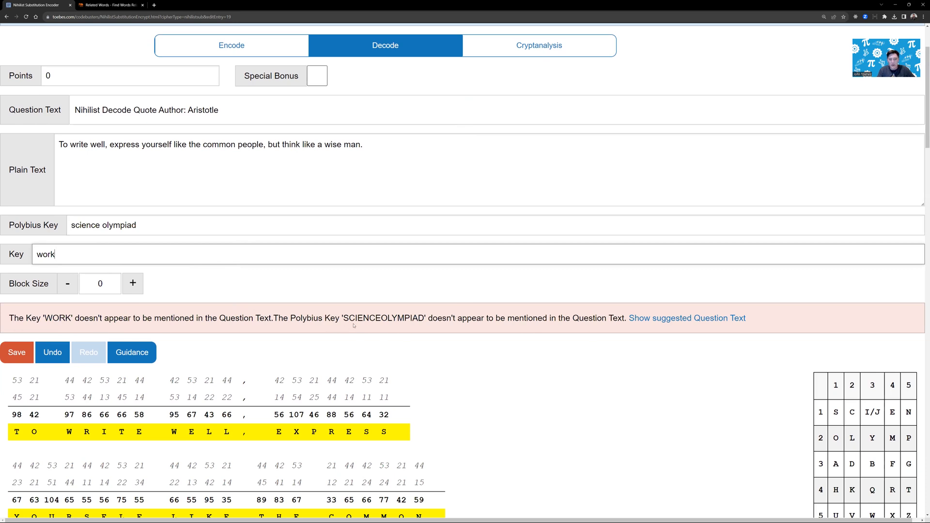
Replace question 1's text with the suggested question text and set its points to 201
{"action": "left_click", "coordinate": [654, 321]}
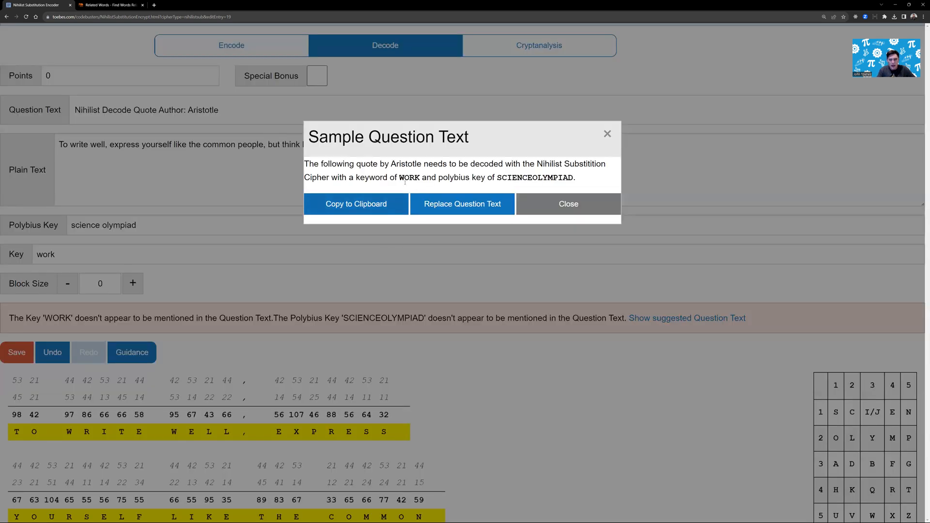
{"action": "left_click", "coordinate": [441, 204]}
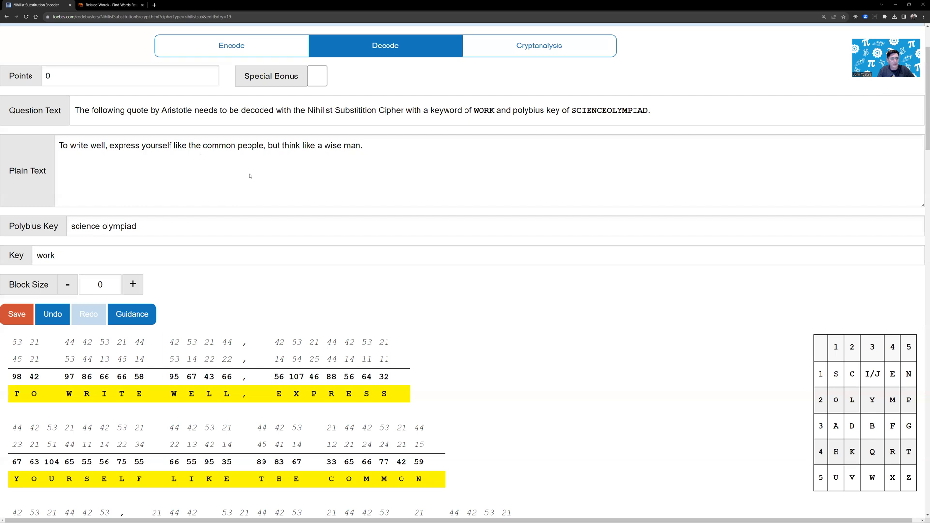
{"action": "scroll", "coordinate": [160, 173], "scroll_direction": "up", "scroll_amount": 2}
{"action": "left_click", "coordinate": [76, 166]}
{"action": "key", "text": "BackSpace"}
{"action": "type", "text": "200"}
{"action": "key", "text": "BackSpace"}
{"action": "type", "text": "1"}
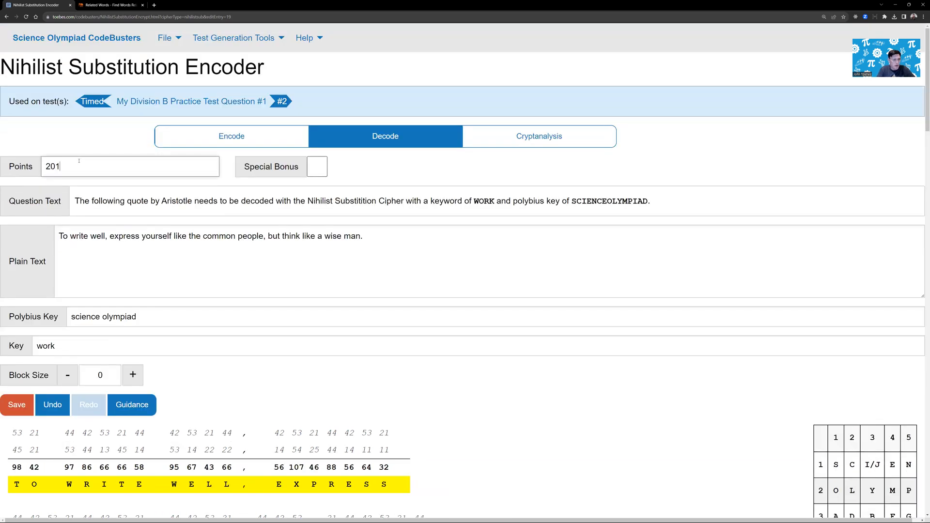
Check the encoded text and solving guide of question 1 and go to question 2
{"action": "scroll", "coordinate": [295, 157], "scroll_direction": "down", "scroll_amount": 3}
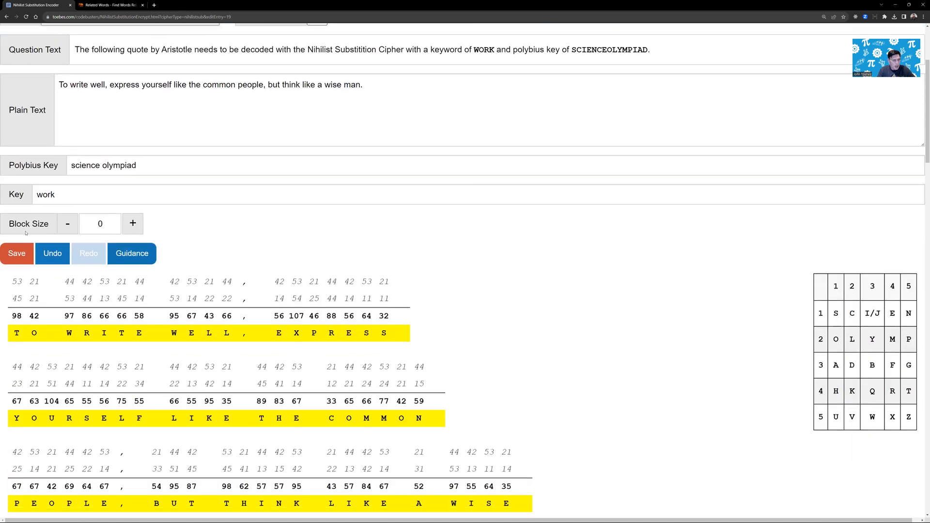
{"action": "scroll", "coordinate": [320, 283], "scroll_direction": "down", "scroll_amount": 10}
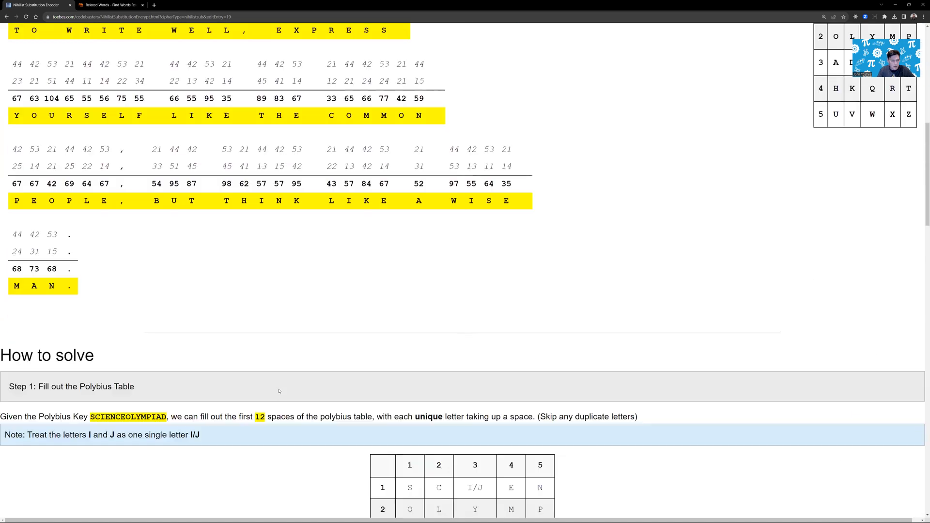
{"action": "scroll", "coordinate": [125, 141], "scroll_direction": "up", "scroll_amount": 6}
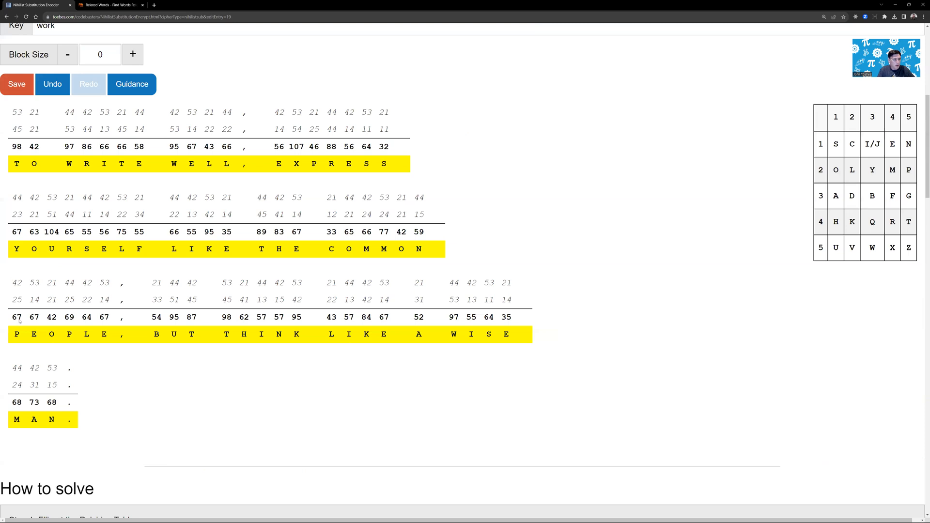
{"action": "scroll", "coordinate": [20, 321], "scroll_direction": "up", "scroll_amount": 4}
{"action": "scroll", "coordinate": [258, 123], "scroll_direction": "up", "scroll_amount": 3}
{"action": "left_click", "coordinate": [279, 102]}
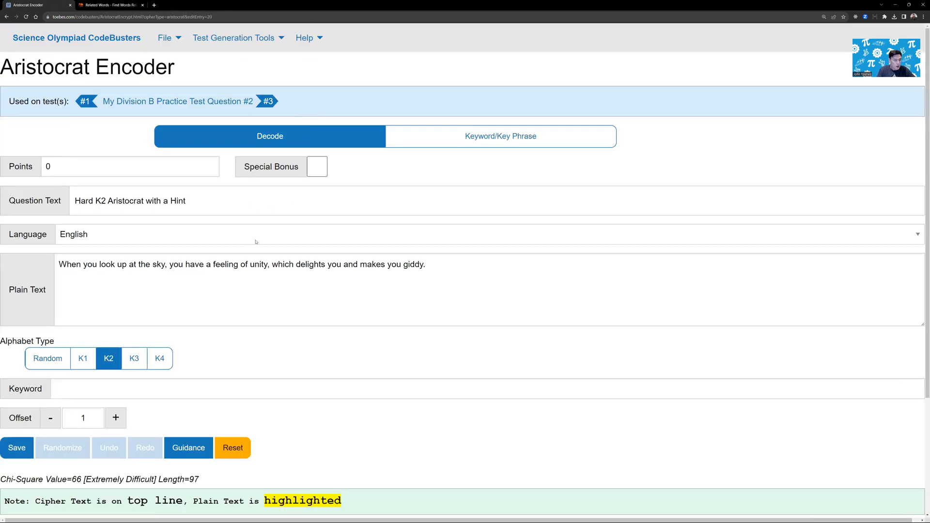
Try the K3 alphabet type for question 2 and return it to K2
{"action": "scroll", "coordinate": [181, 234], "scroll_direction": "down", "scroll_amount": 2}
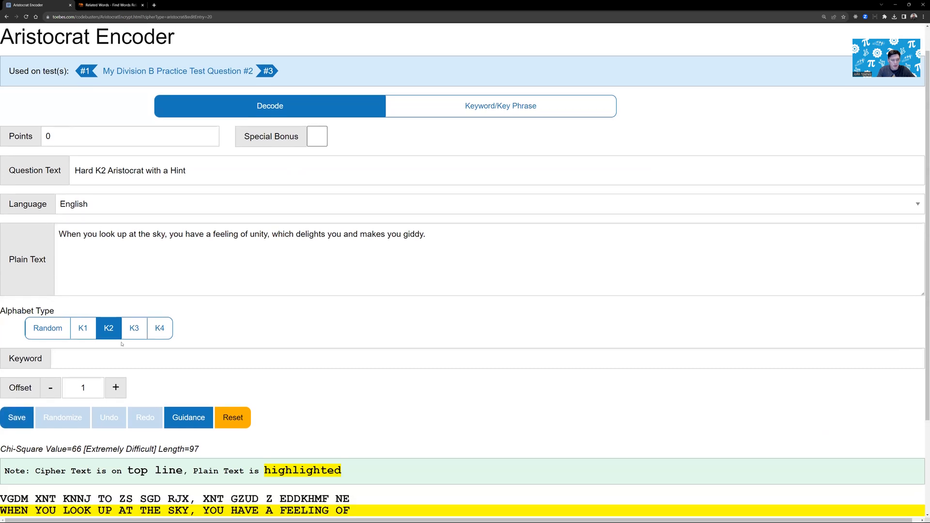
{"action": "left_click", "coordinate": [131, 270]}
{"action": "left_click", "coordinate": [106, 270]}
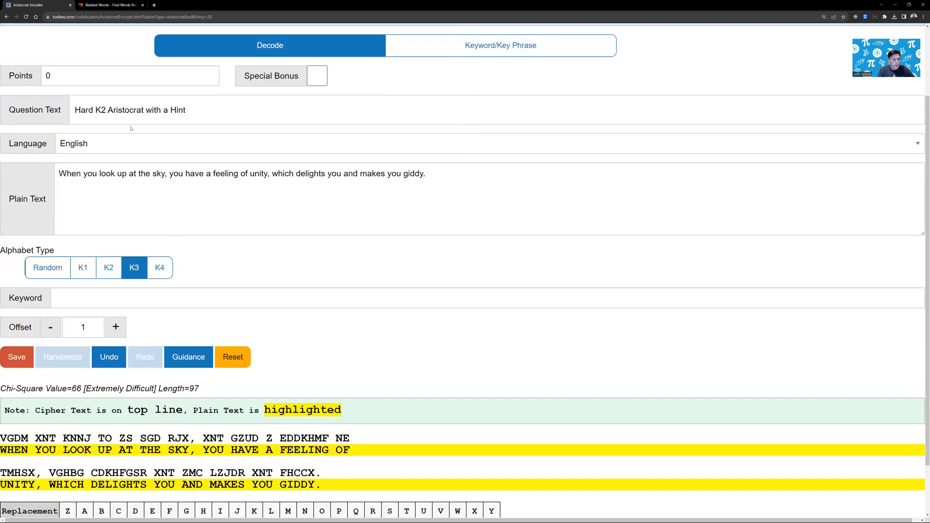
Clear question 2's text and replace it with the suggested K2 Aristocrat question text
{"action": "left_click", "coordinate": [171, 110]}
{"action": "left_click_drag", "start_coordinate": [186, 113], "coordinate": [89, 98]}
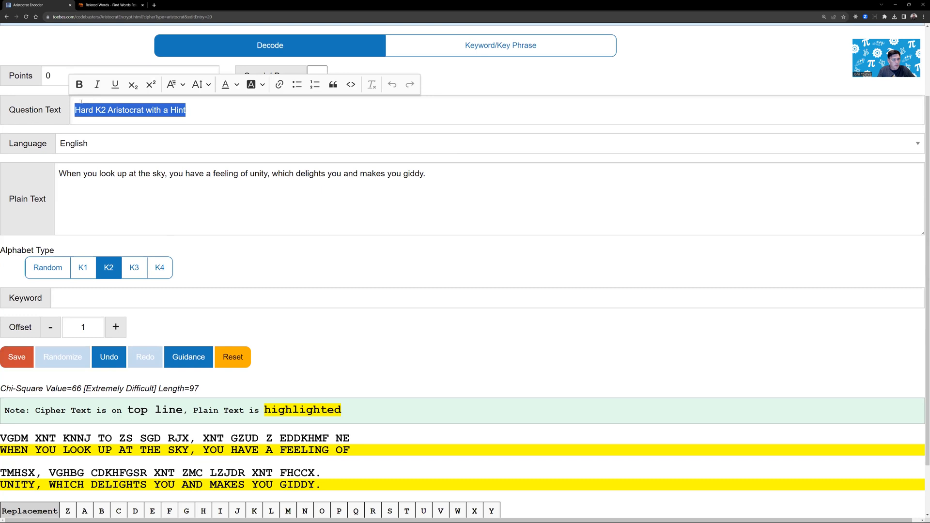
{"action": "key", "text": "BackSpace"}
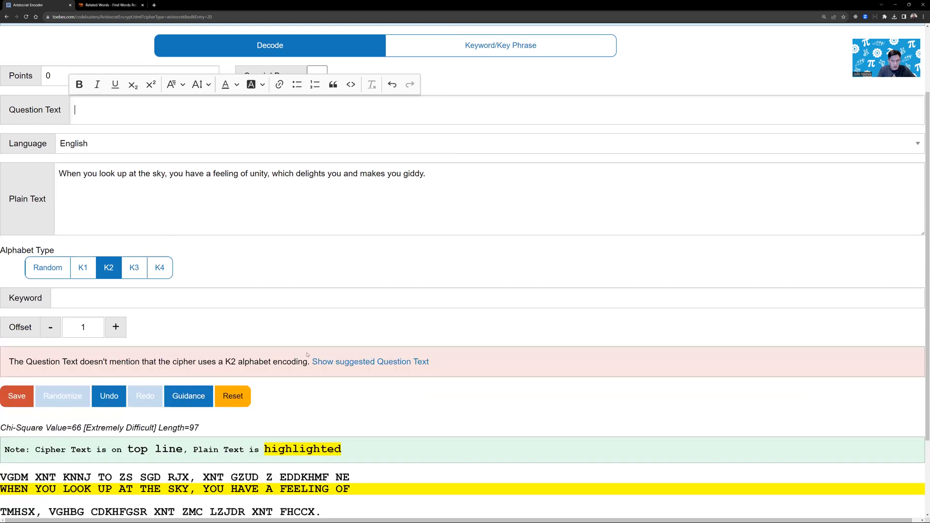
{"action": "left_click", "coordinate": [348, 361]}
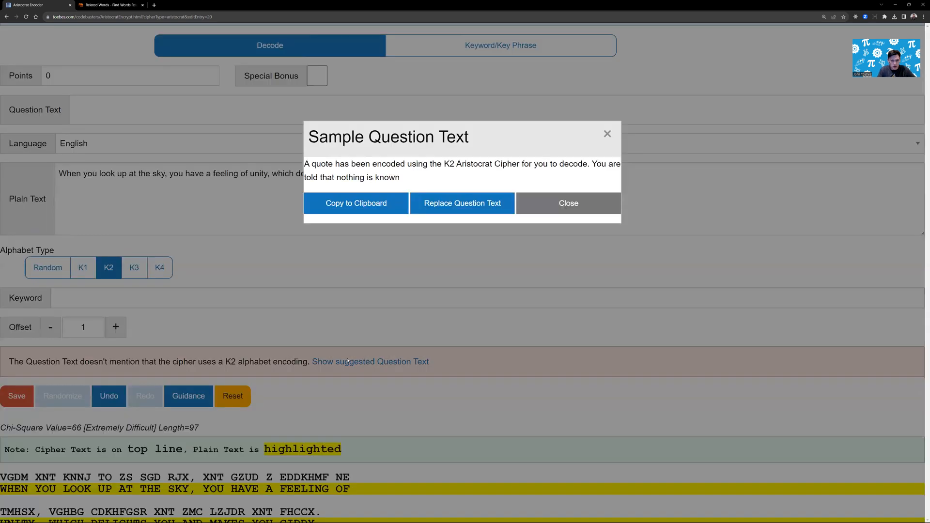
{"action": "left_click", "coordinate": [455, 202]}
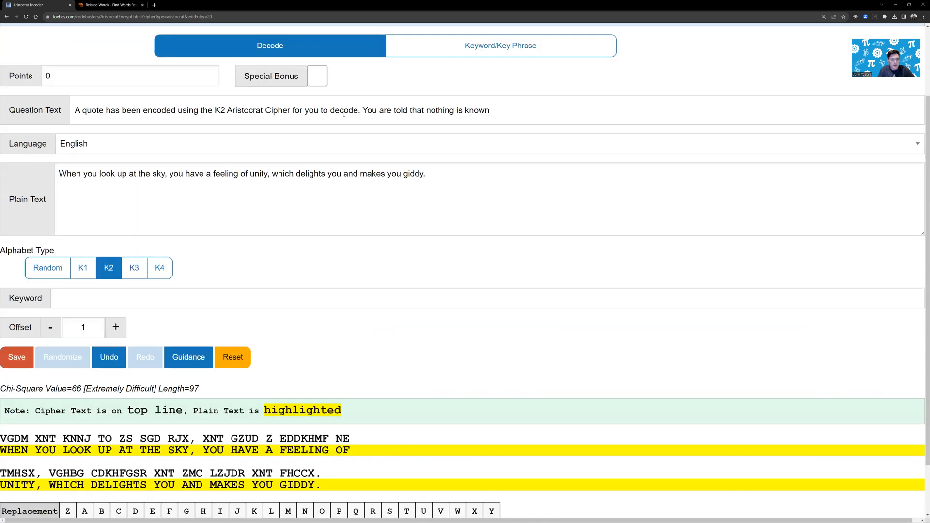
Replace the closing sentence "You are told that nothing is known" with "The decoded text starts with WHEN"
{"action": "left_click_drag", "start_coordinate": [363, 110], "coordinate": [511, 119]}
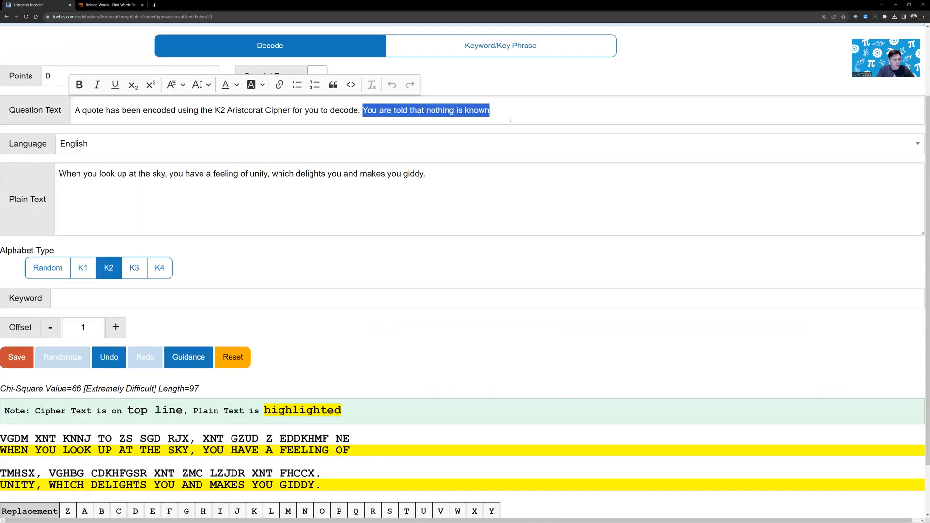
{"action": "key", "text": "Delete"}
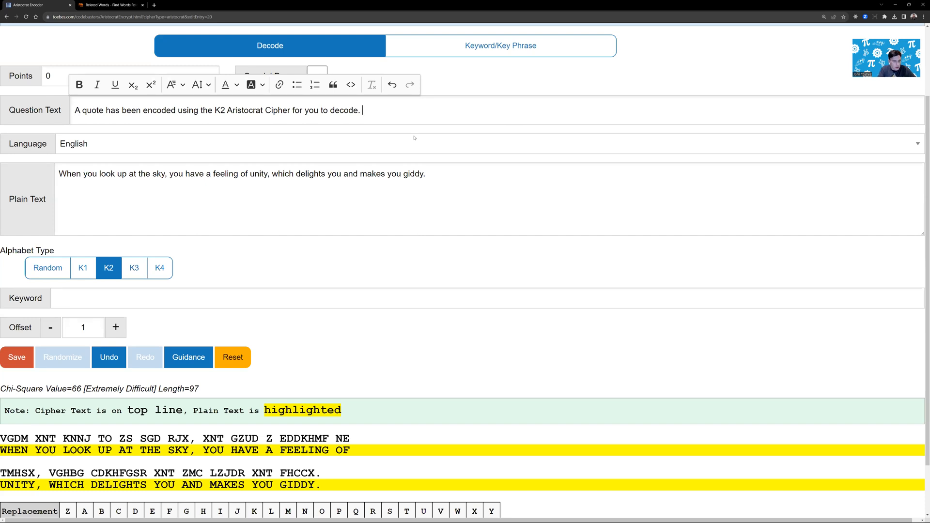
{"action": "type", "text": "The first word i"}
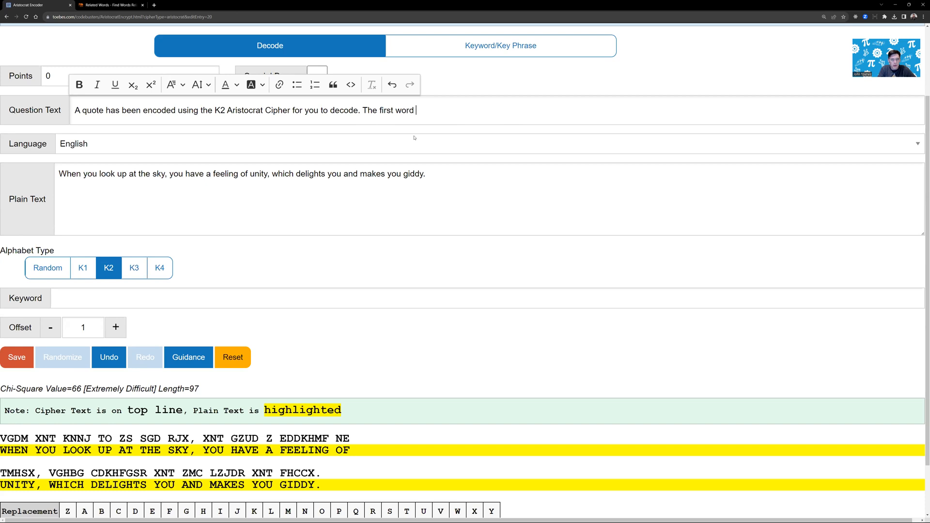
{"action": "key", "text": "BackSpace"}
{"action": "key", "text": "BackSpace"}
{"action": "key", "text": "BackSpace"}
{"action": "key", "text": "BackSpace"}
{"action": "key", "text": "BackSpace"}
{"action": "key", "text": "BackSpace"}
{"action": "key", "text": "BackSpace"}
{"action": "key", "text": "BackSpace"}
{"action": "key", "text": "BackSpace"}
{"action": "key", "text": "BackSpace"}
{"action": "key", "text": "BackSpace"}
{"action": "key", "text": "BackSpace"}
{"action": "type", "text": "dec"}
{"action": "type", "text": "oded text starts qwit"}
{"action": "key", "text": "BackSpace"}
{"action": "key", "text": "BackSpace"}
{"action": "key", "text": "BackSpace"}
{"action": "key", "text": "BackSpace"}
{"action": "type", "text": "with WHEN"}
Format the word WHEN in the question text as bold Courier New
{"action": "key", "text": "shift+Left"}
{"action": "key", "text": "shift+Left"}
{"action": "key", "text": "shift+Left"}
{"action": "key", "text": "shift+Left"}
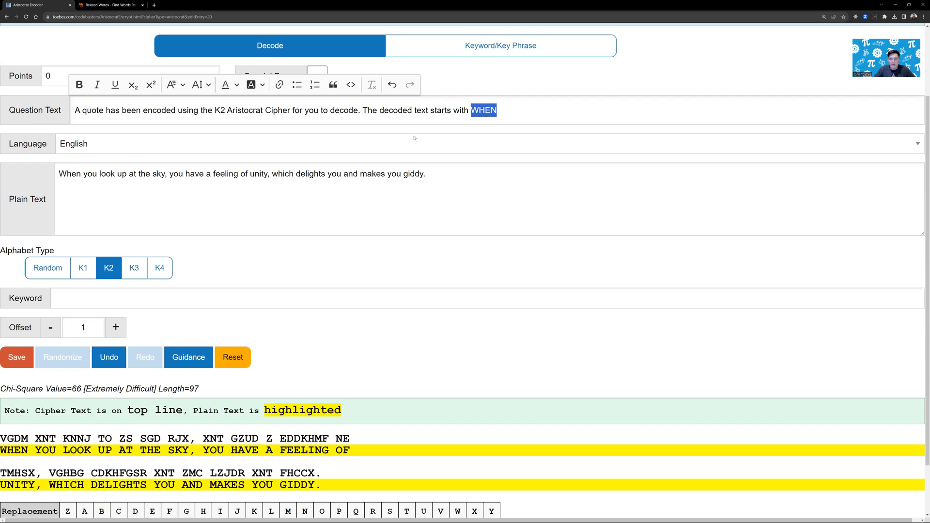
{"action": "left_click", "coordinate": [79, 85]}
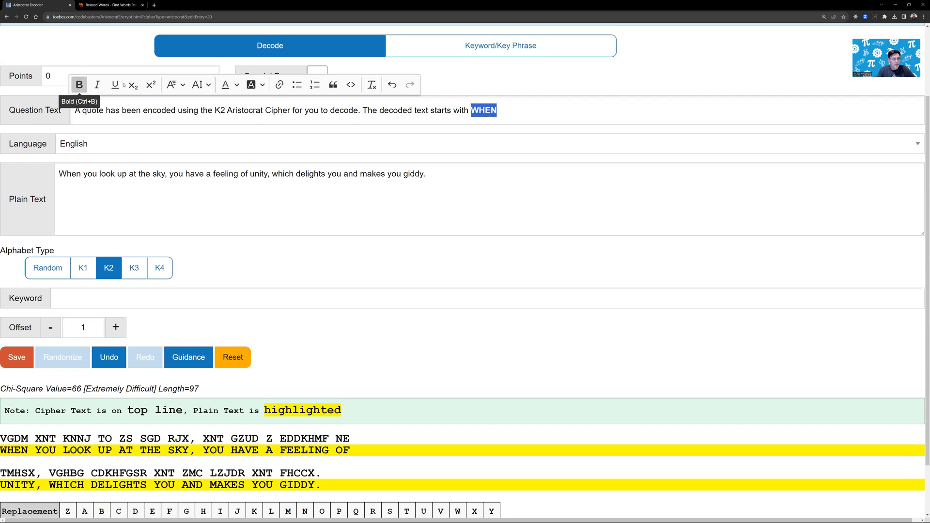
{"action": "left_click", "coordinate": [187, 86]}
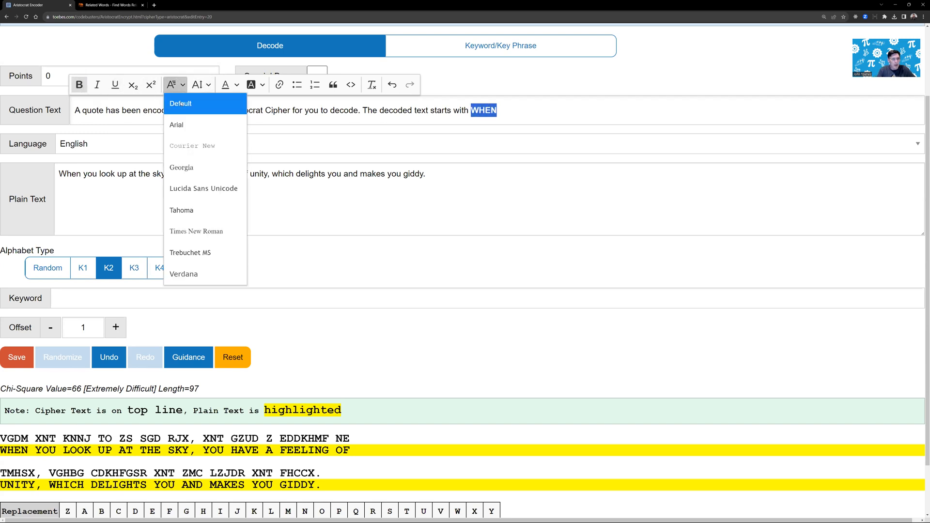
{"action": "left_click", "coordinate": [194, 143]}
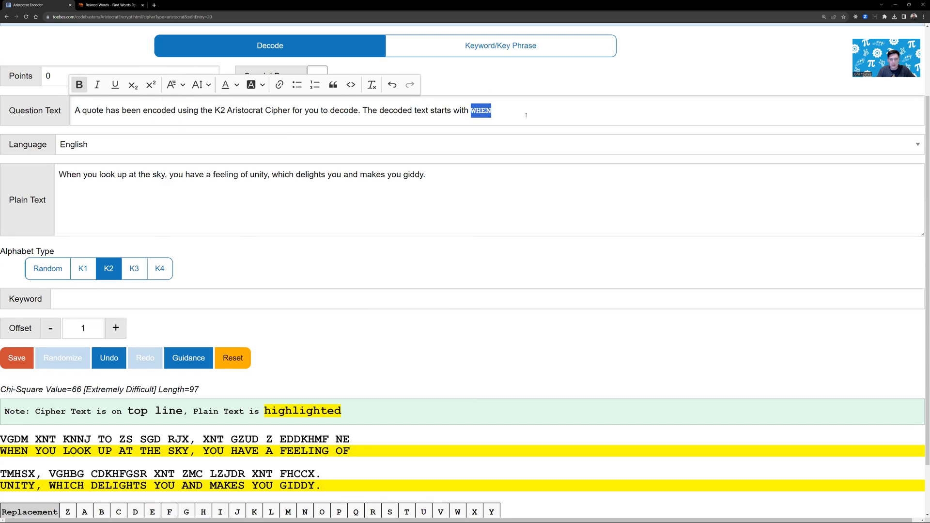
Set question 2's points to 430
{"action": "double_click", "coordinate": [45, 77]}
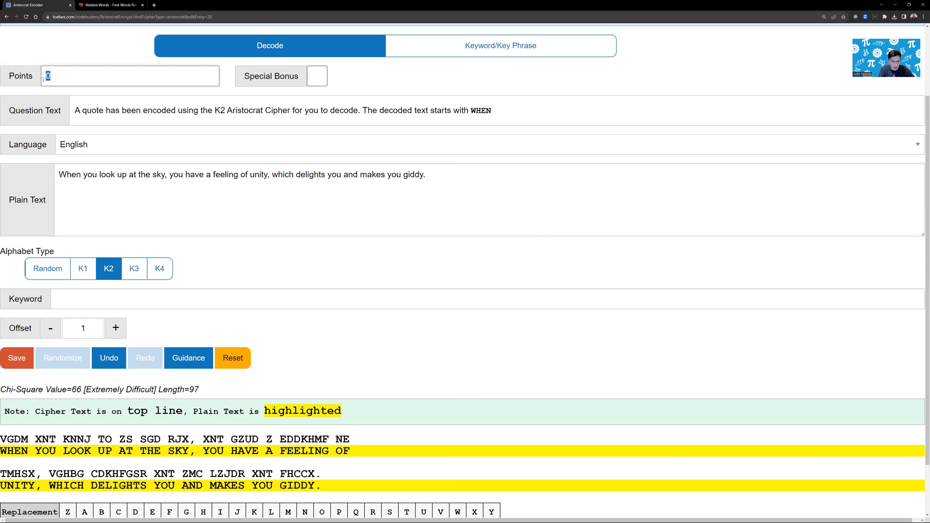
{"action": "type", "text": "430"}
Give question 2's K2 alphabet the keyword "Something" with an offset of 3, and save the question
{"action": "scroll", "coordinate": [86, 320], "scroll_direction": "down", "scroll_amount": 1}
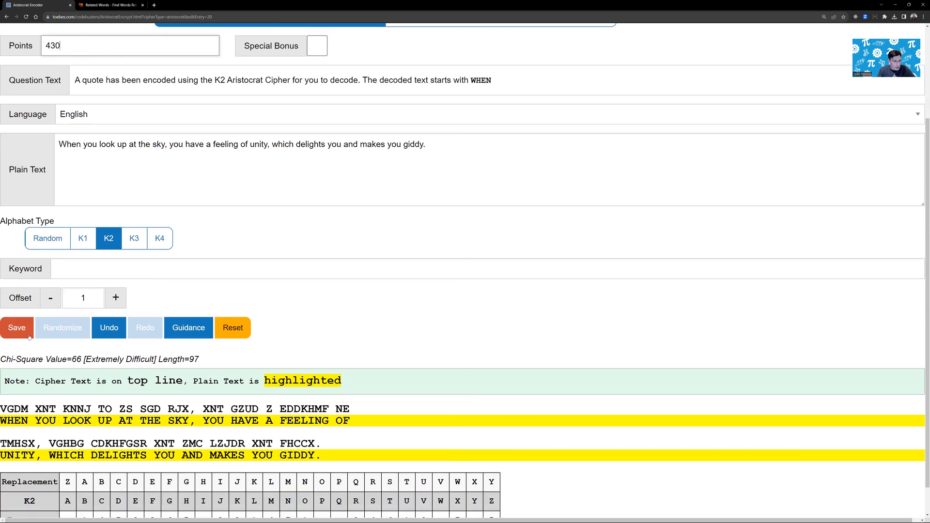
{"action": "scroll", "coordinate": [29, 336], "scroll_direction": "down", "scroll_amount": 1}
{"action": "left_click", "coordinate": [65, 236]}
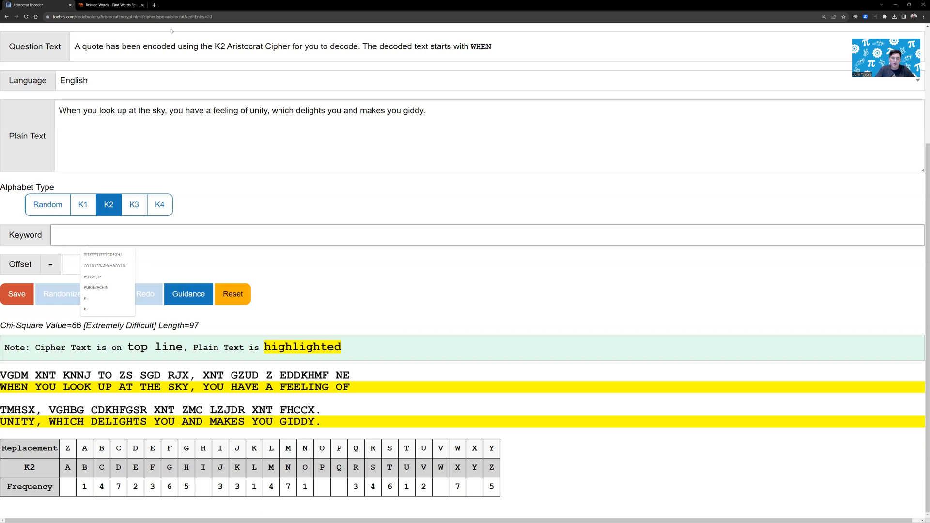
{"action": "type", "text": "Something"}
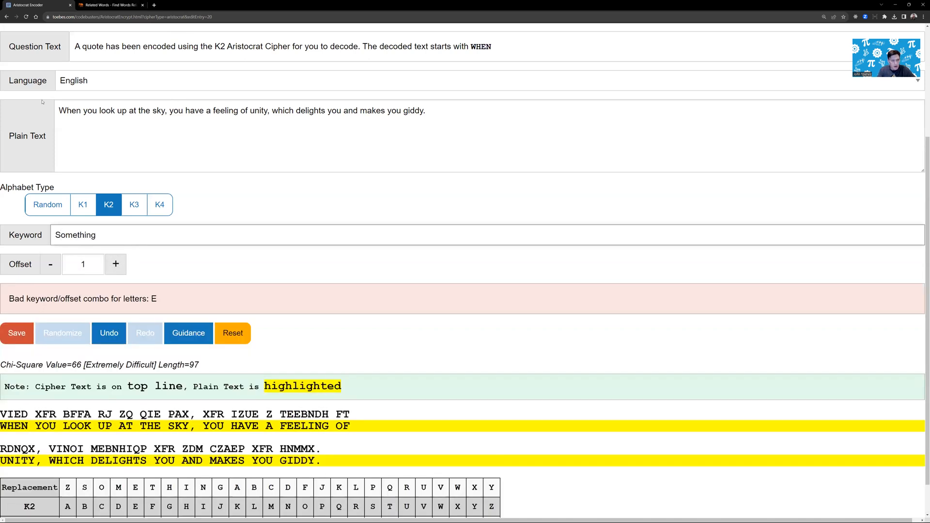
{"action": "left_click", "coordinate": [115, 264]}
{"action": "left_click", "coordinate": [115, 264]}
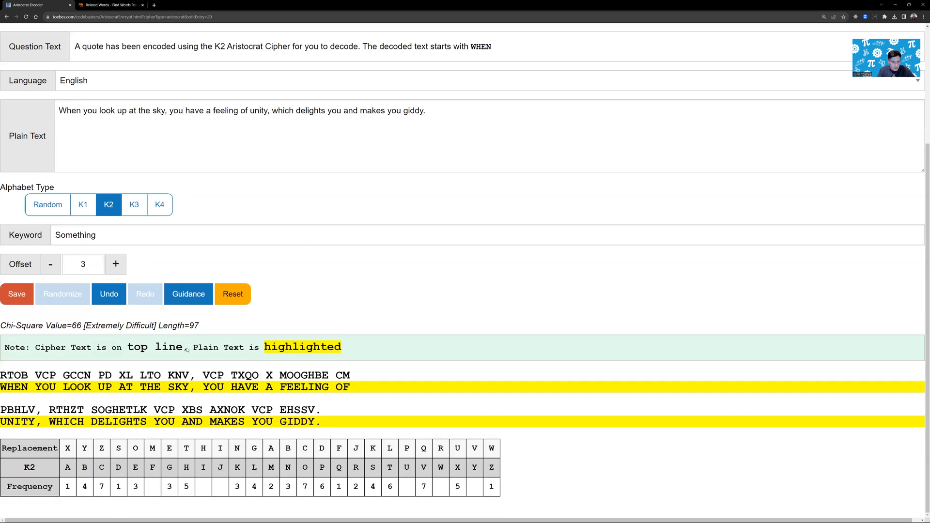
{"action": "left_click", "coordinate": [8, 299]}
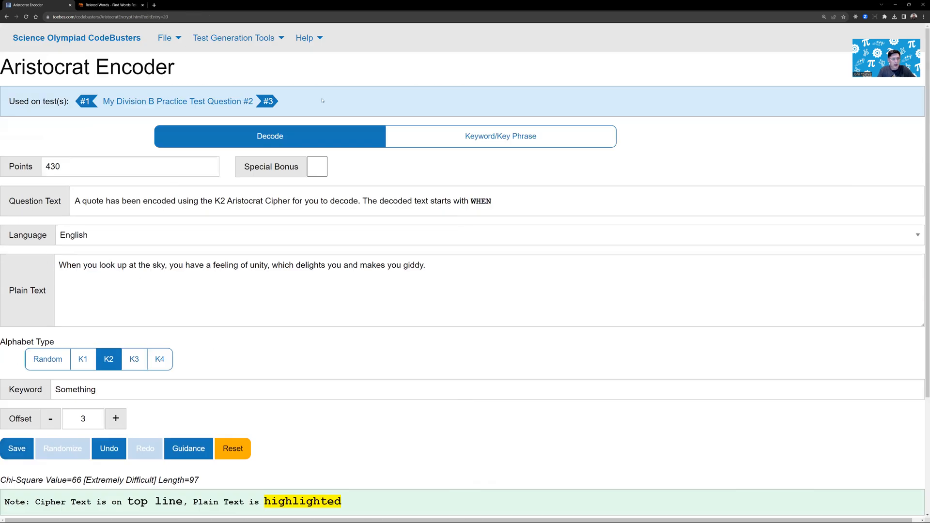
Go to question 3 of the practice test and open its cryptarithm problem generator
{"action": "left_click", "coordinate": [268, 102]}
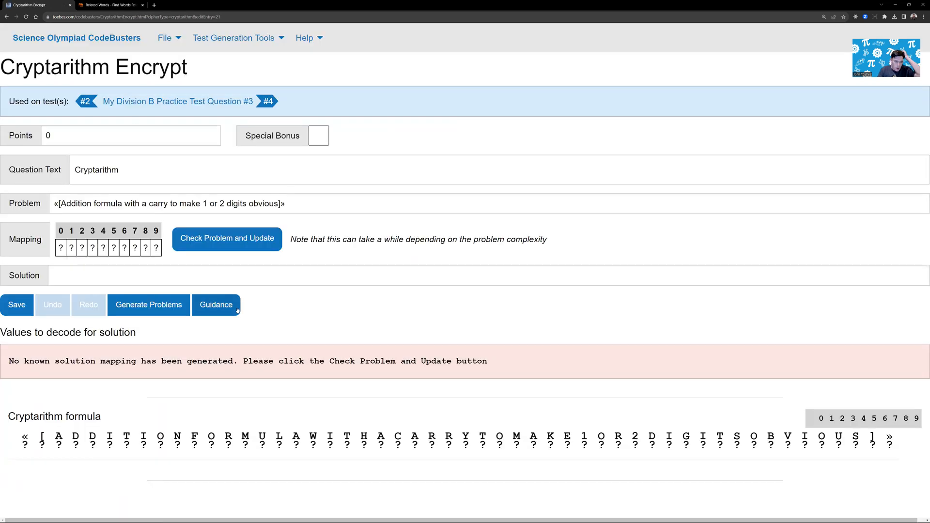
{"action": "left_click", "coordinate": [178, 305]}
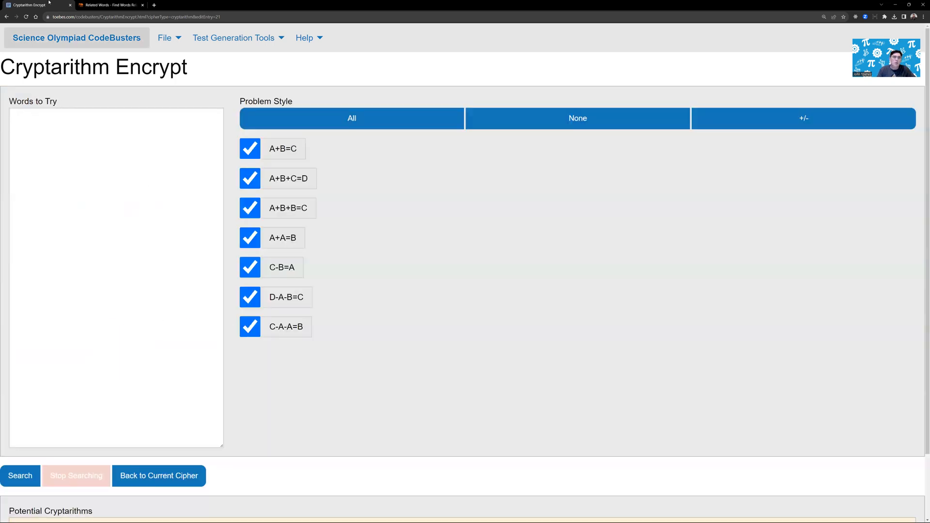
Switch to the Related Words site and search for words related to "trucks"
{"action": "left_click", "coordinate": [128, 7]}
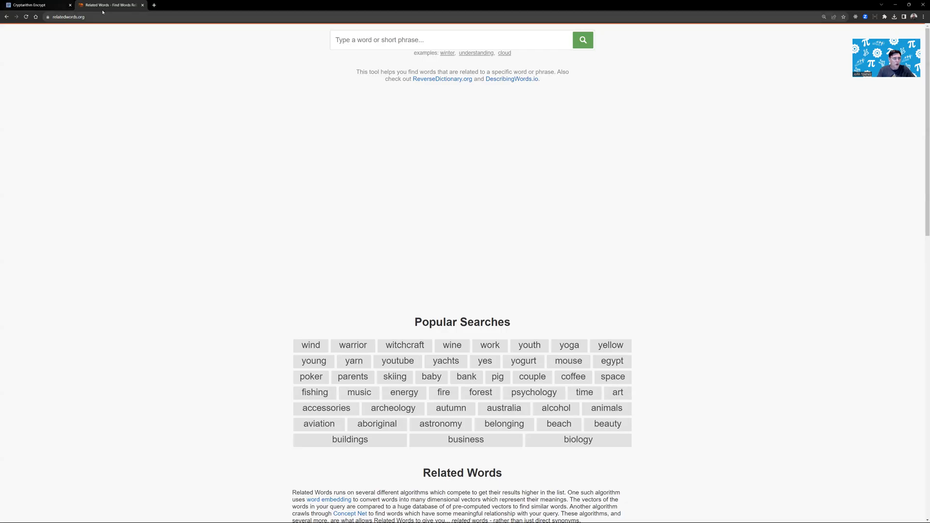
{"action": "key", "text": "ctrl+plus"}
{"action": "left_click", "coordinate": [391, 47]}
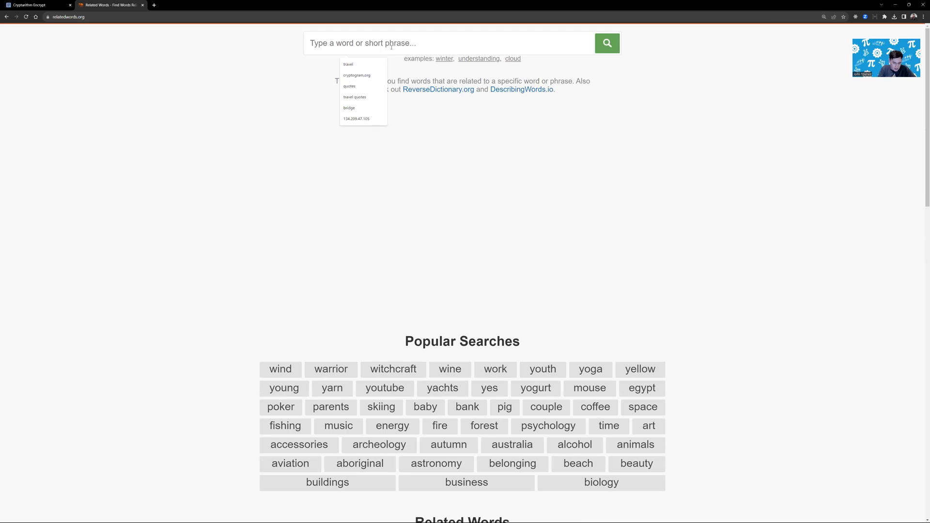
{"action": "type", "text": "trucks"}
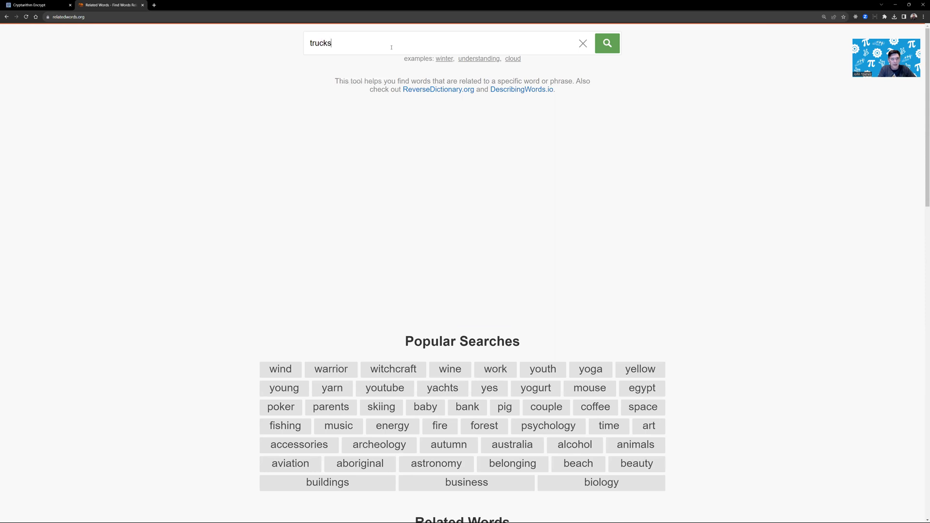
{"action": "key", "text": "Return"}
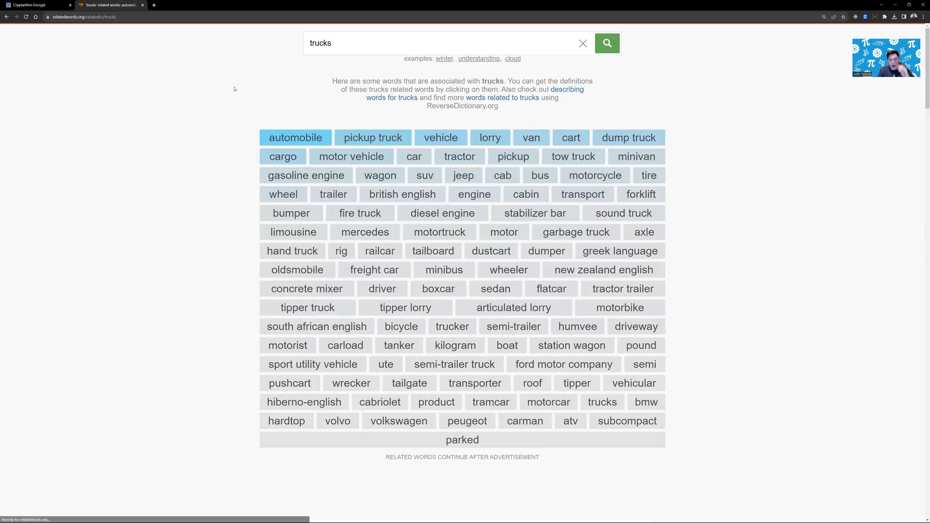
Copy the whole list of truck-related words and paste it into the cryptarithm generator's words to try
{"action": "left_click_drag", "start_coordinate": [271, 128], "coordinate": [561, 382]}
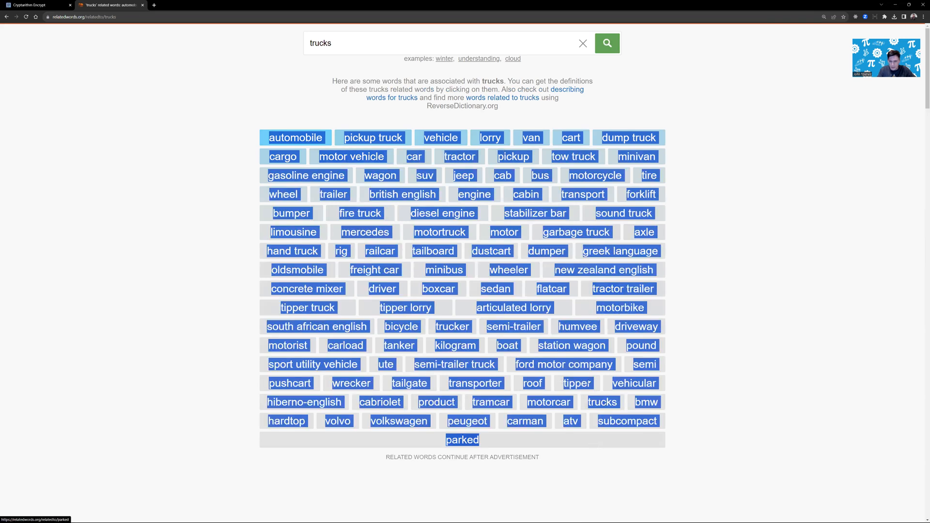
{"action": "right_click", "coordinate": [561, 381]}
{"action": "left_click", "coordinate": [578, 425]}
{"action": "left_click", "coordinate": [234, 217]}
{"action": "key", "text": "ctrl+Tab"}
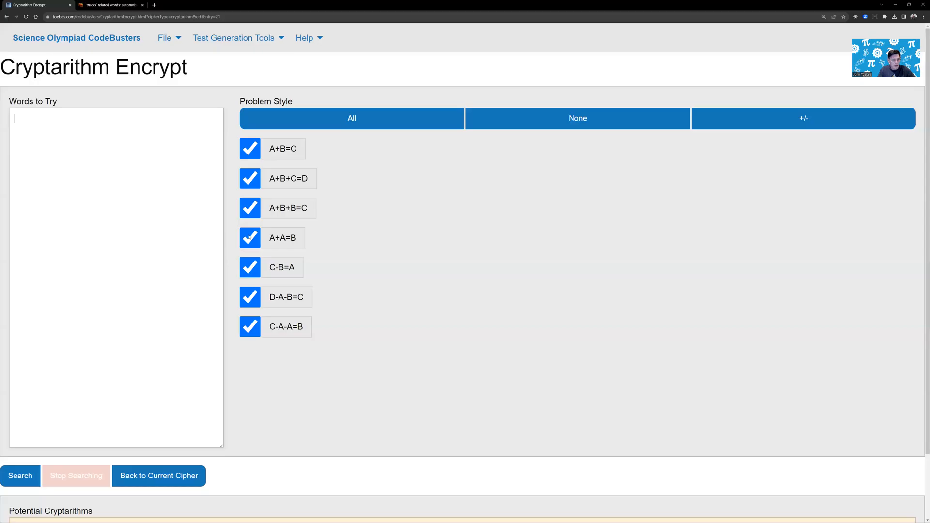
{"action": "key", "text": "ctrl+v"}
Restrict the problem style to A+B=C only and start the cryptarithm search
{"action": "left_click", "coordinate": [597, 120]}
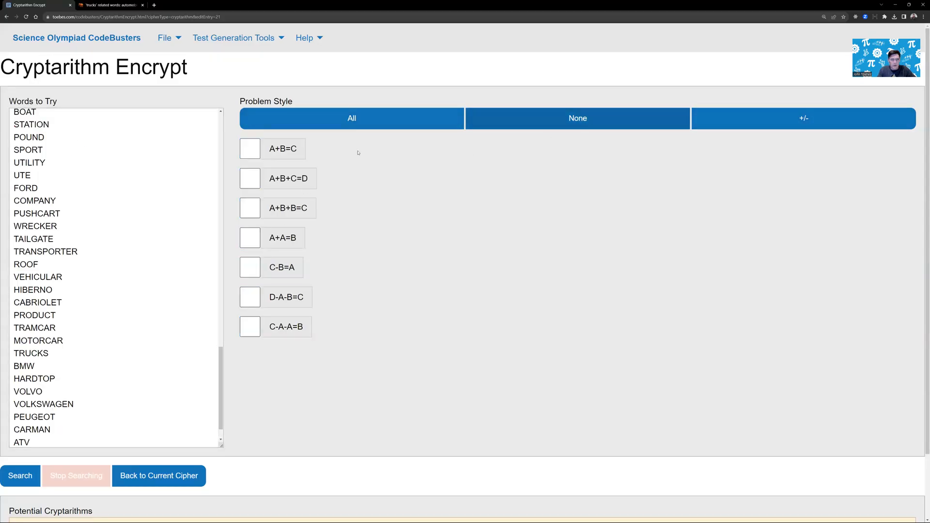
{"action": "left_click", "coordinate": [256, 153]}
{"action": "left_click", "coordinate": [19, 477]}
Look through the potential cryptarithms and use TIRE+TRUCK=DIESEL as question 3's problem
{"action": "scroll", "coordinate": [197, 384], "scroll_direction": "down", "scroll_amount": 3}
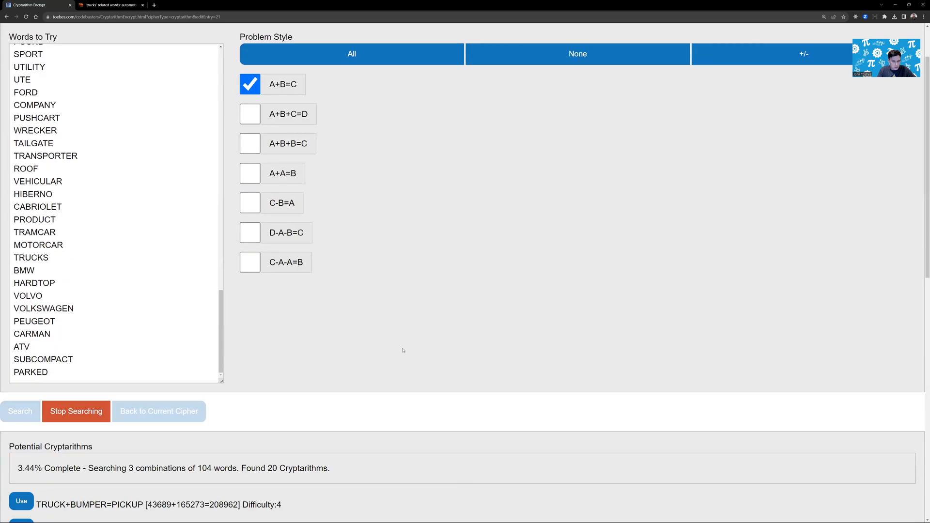
{"action": "scroll", "coordinate": [403, 351], "scroll_direction": "down", "scroll_amount": 8}
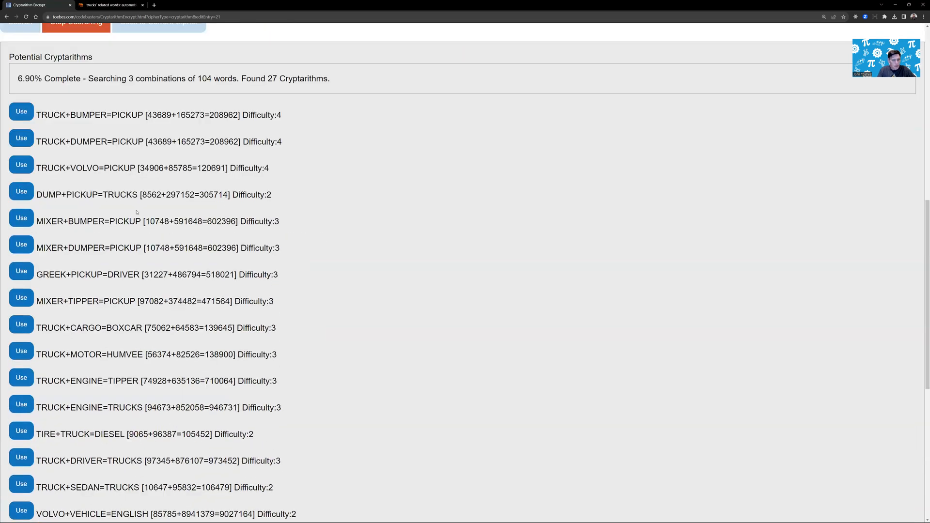
{"action": "scroll", "coordinate": [348, 235], "scroll_direction": "down", "scroll_amount": 4}
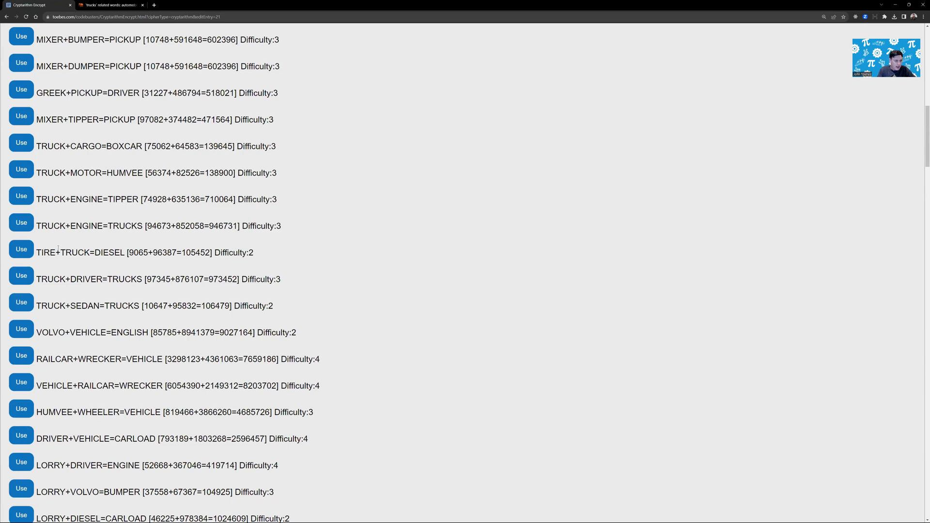
{"action": "scroll", "coordinate": [69, 274], "scroll_direction": "down", "scroll_amount": 1}
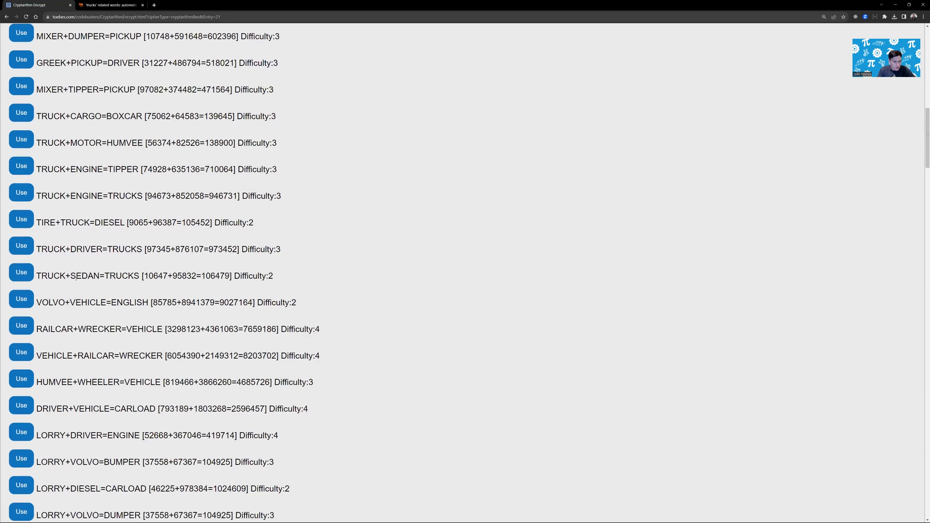
{"action": "scroll", "coordinate": [71, 247], "scroll_direction": "down", "scroll_amount": 1}
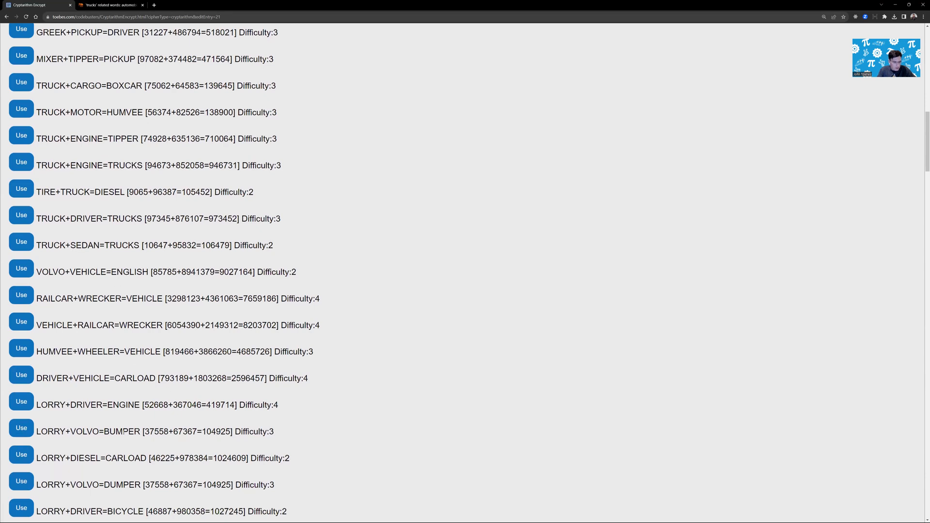
{"action": "left_click", "coordinate": [25, 195]}
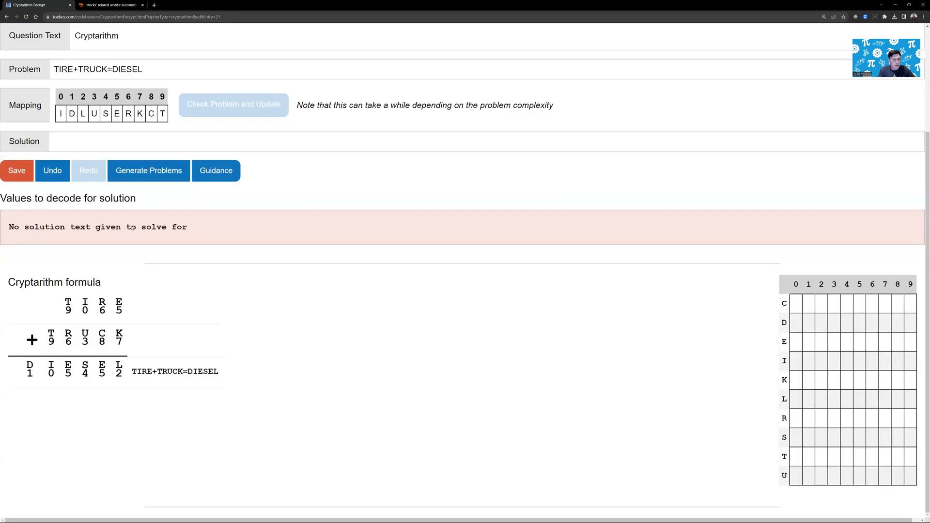
Enter "I LIKE RUST" as the solution text of the TIRE+TRUCK=DIESEL cryptarithm
{"action": "scroll", "coordinate": [119, 225], "scroll_direction": "up", "scroll_amount": 1}
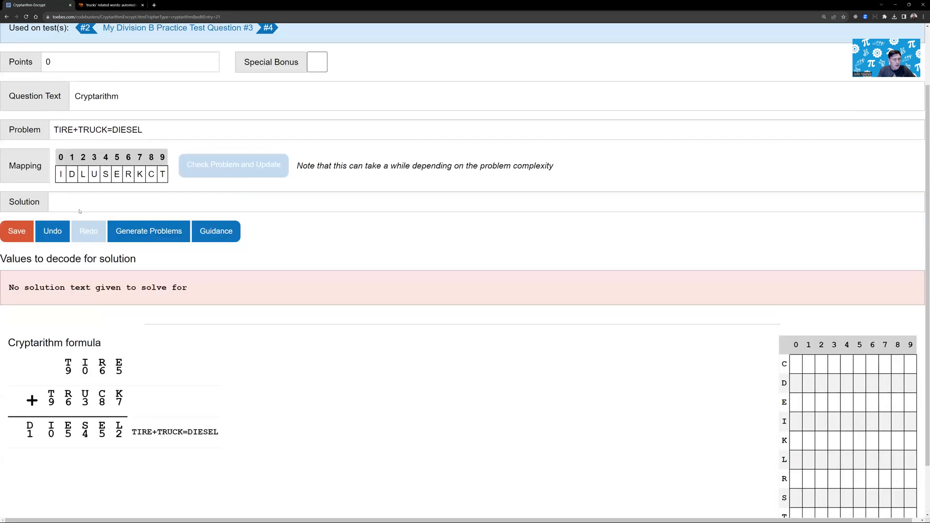
{"action": "left_click", "coordinate": [98, 210]}
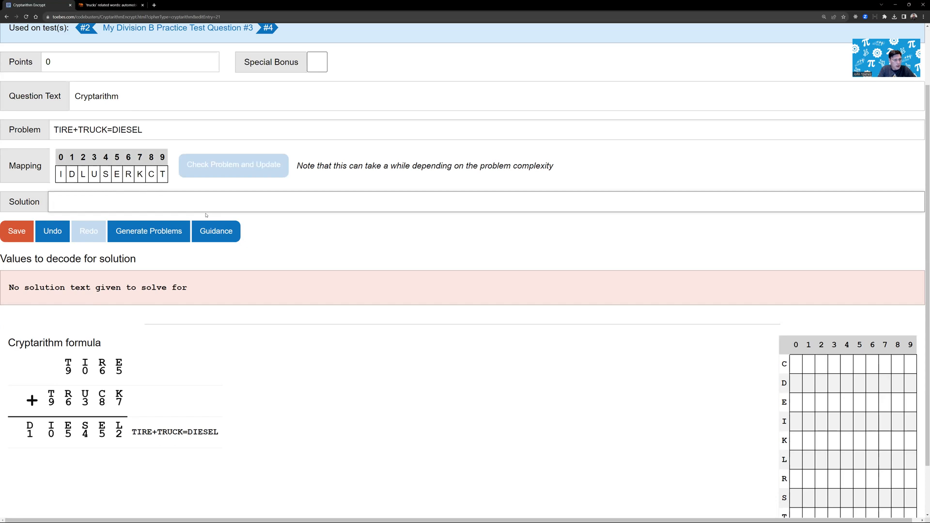
{"action": "type", "text": "LIKE"}
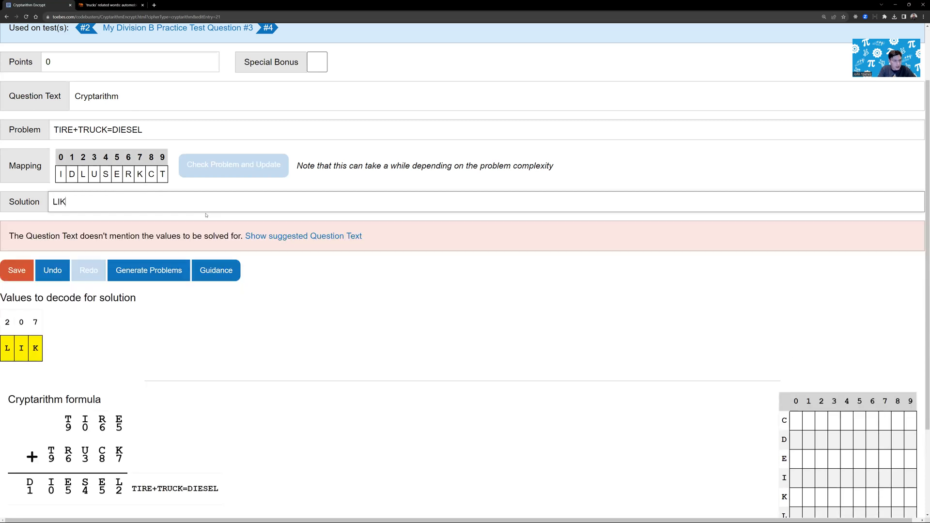
{"action": "key", "text": "BackSpace"}
{"action": "key", "text": "BackSpace"}
{"action": "key", "text": "BackSpace"}
{"action": "key", "text": "BackSpace"}
{"action": "type", "text": "I LK"}
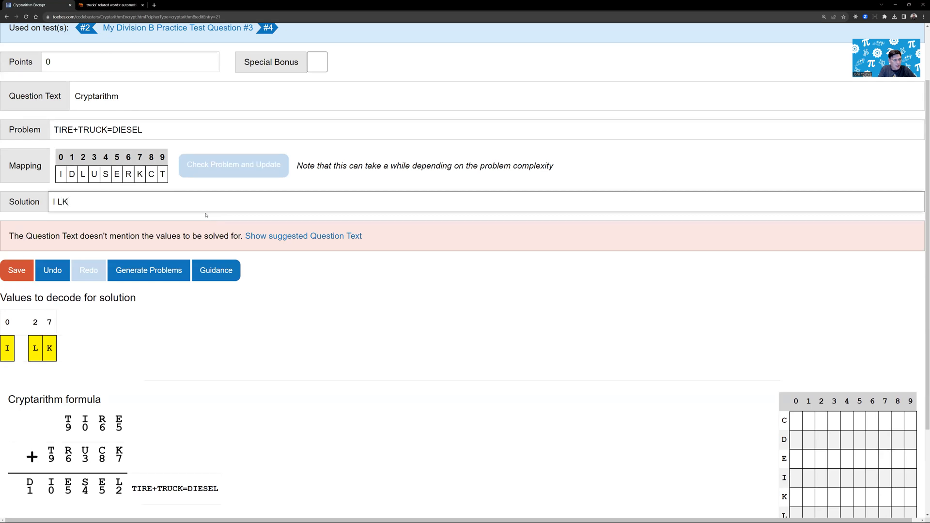
{"action": "key", "text": "BackSpace"}
{"action": "type", "text": "IKE"}
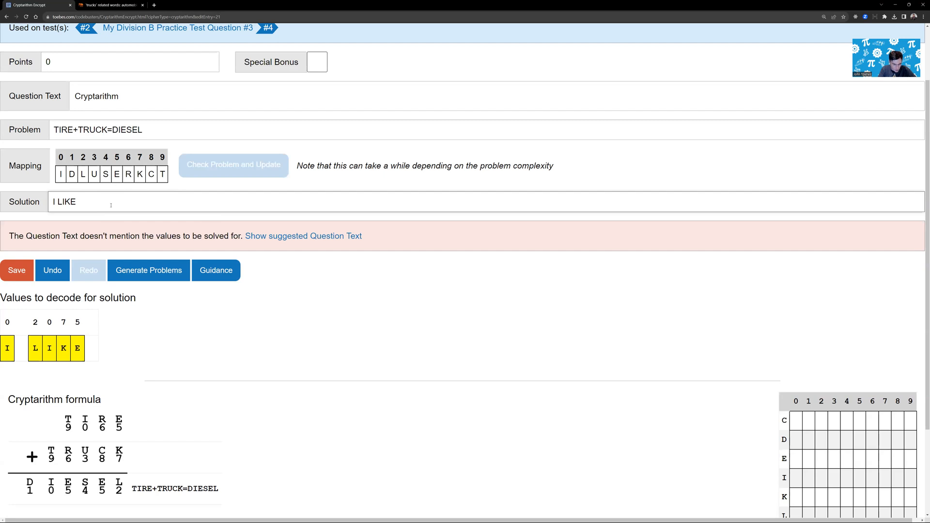
{"action": "type", "text": "RUST"}
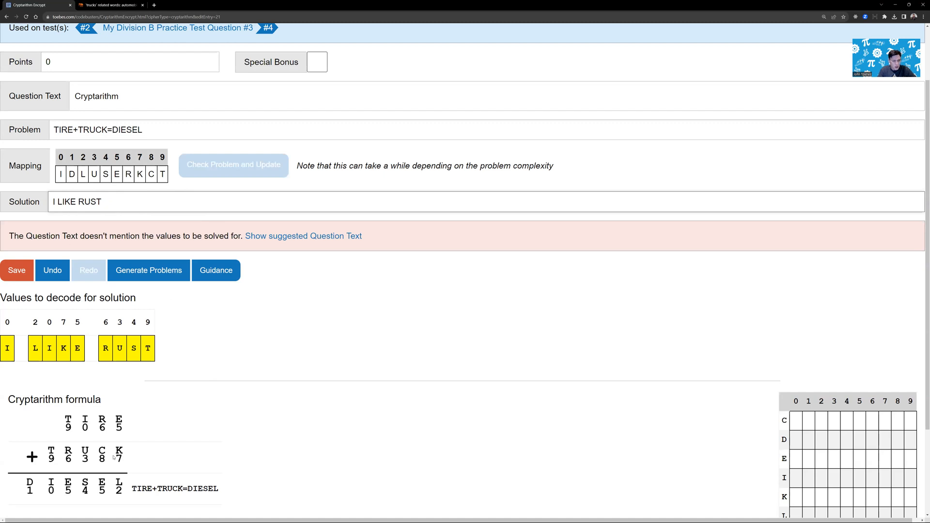
{"action": "scroll", "coordinate": [474, 424], "scroll_direction": "down", "scroll_amount": 1}
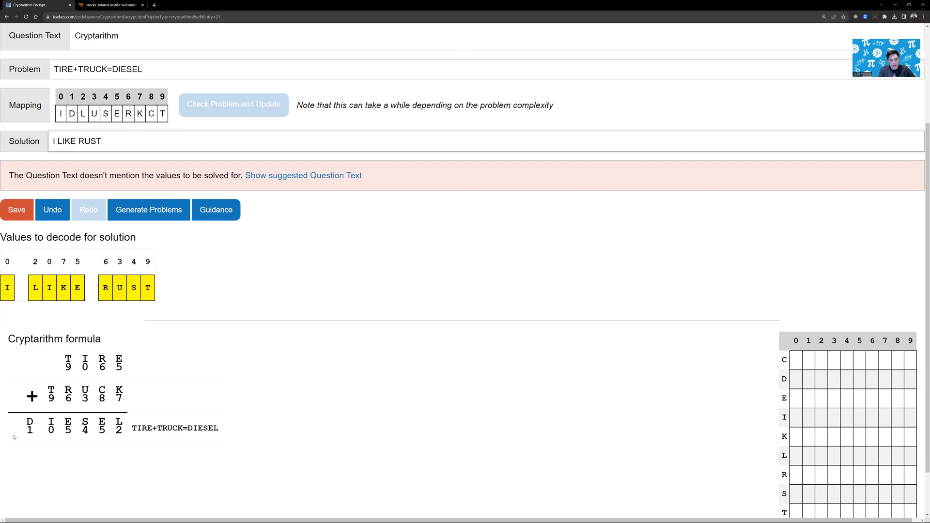
{"action": "left_click_drag", "start_coordinate": [26, 431], "coordinate": [55, 428]}
{"action": "left_click", "coordinate": [194, 420]}
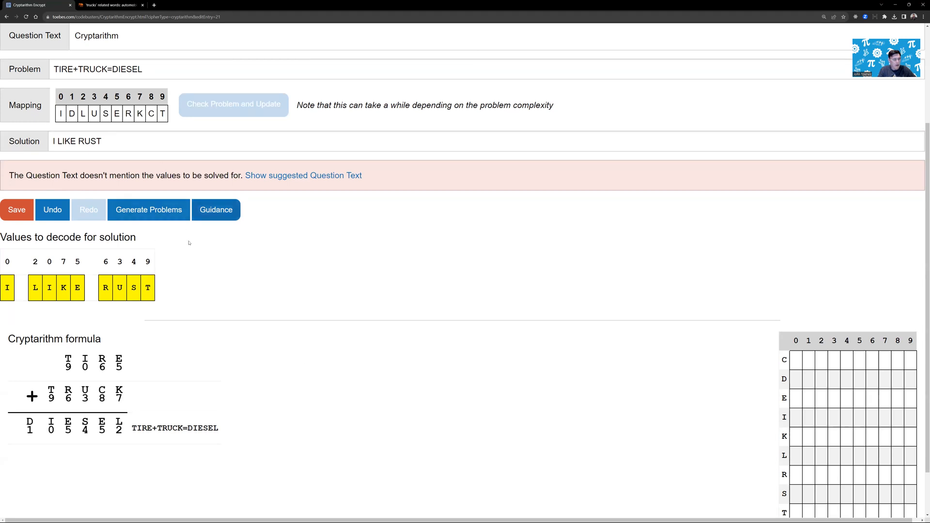
Replace question 3's text with the suggested cryptarithm question text
{"action": "scroll", "coordinate": [191, 243], "scroll_direction": "up", "scroll_amount": 3}
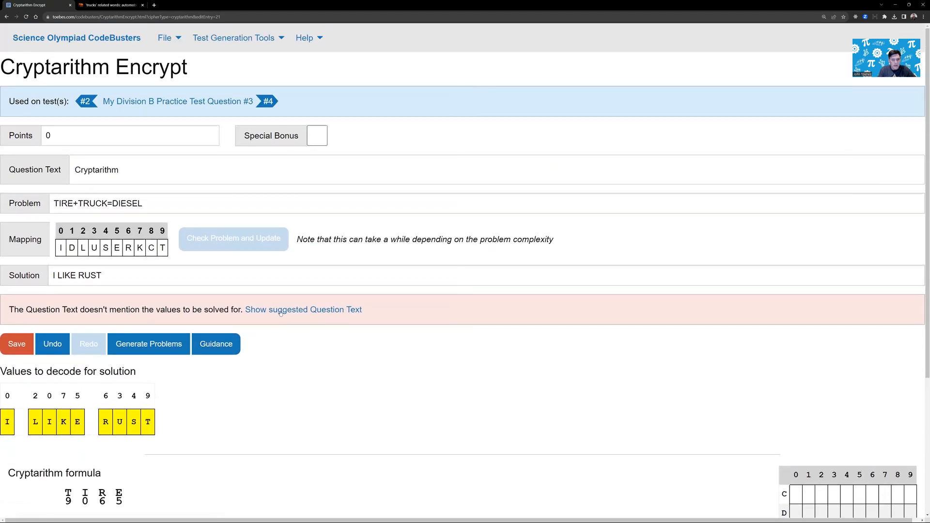
{"action": "left_click", "coordinate": [291, 310]}
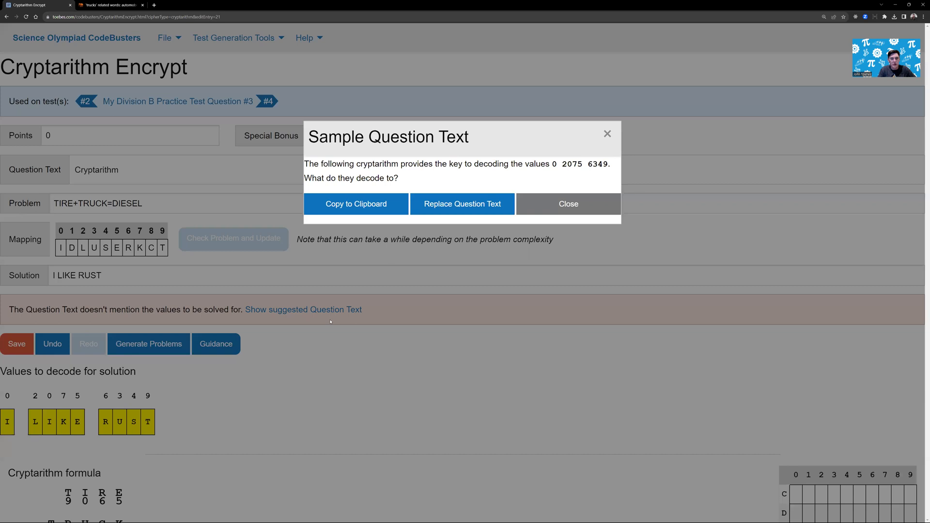
{"action": "left_click", "coordinate": [447, 205]}
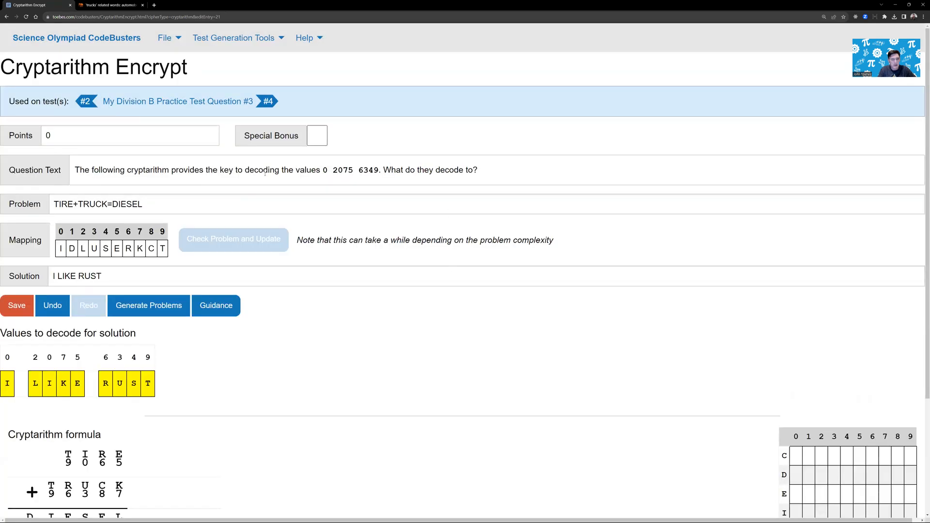
Set question 3's points to 210 and save the question
{"action": "left_click", "coordinate": [21, 136]}
{"action": "type", "text": "1"}
{"action": "key", "text": "BackSpace"}
{"action": "type", "text": "210"}
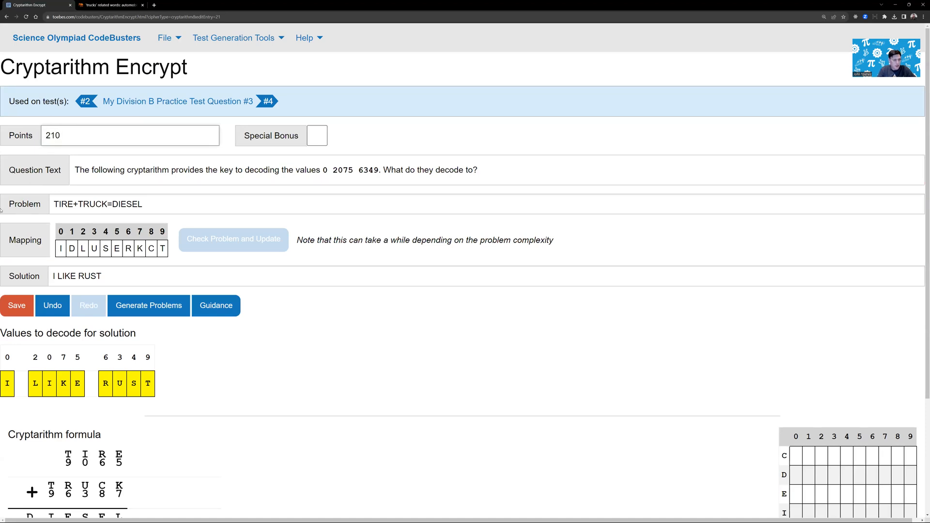
{"action": "left_click", "coordinate": [16, 307]}
Go to question 4 of the practice test, the Complete Columnar question
{"action": "left_click", "coordinate": [268, 102]}
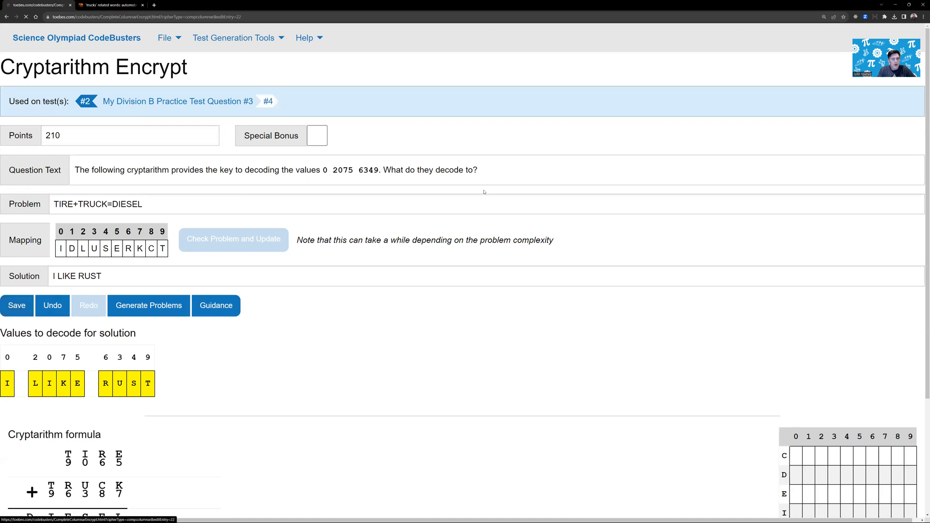
{"action": "scroll", "coordinate": [373, 193], "scroll_direction": "down", "scroll_amount": 1}
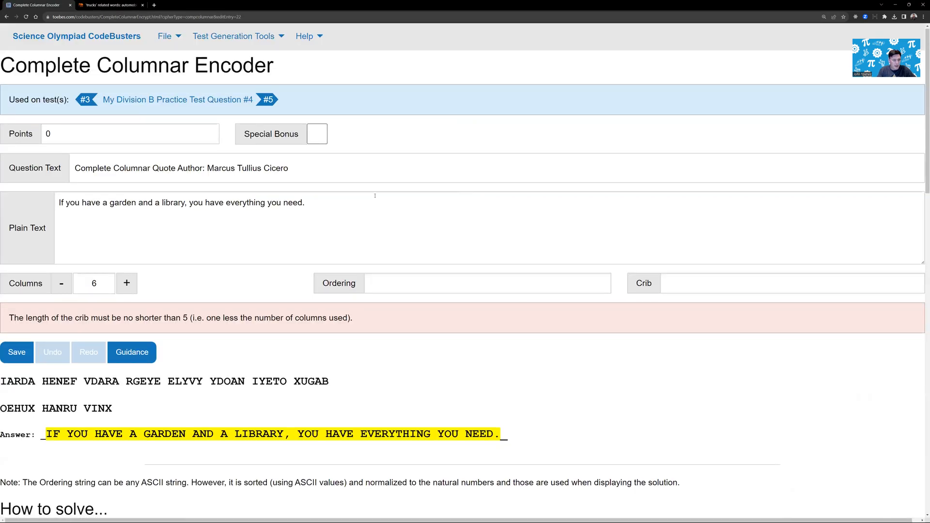
Set the column ordering of question 4's Complete Columnar cipher to TROOPS
{"action": "scroll", "coordinate": [333, 246], "scroll_direction": "down", "scroll_amount": 5}
{"action": "scroll", "coordinate": [328, 239], "scroll_direction": "up", "scroll_amount": 2}
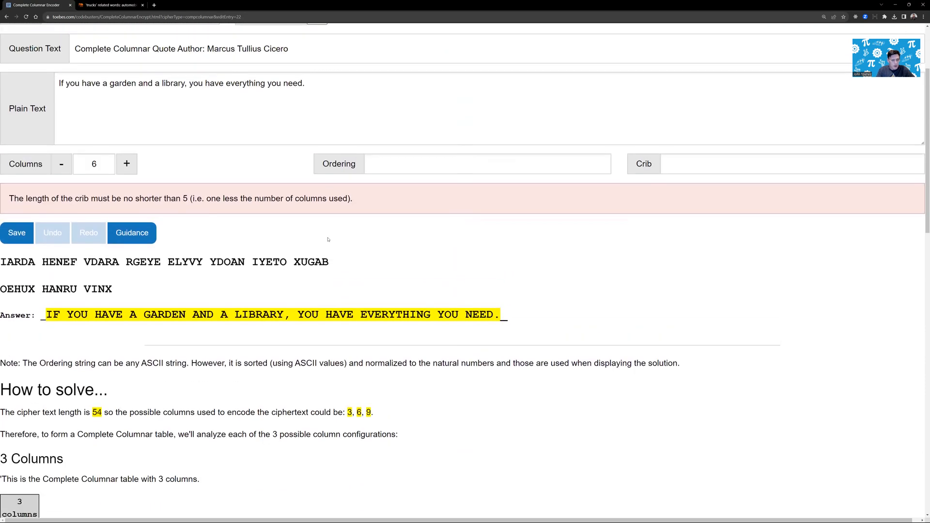
{"action": "double_click", "coordinate": [99, 413]}
{"action": "left_click", "coordinate": [375, 163]}
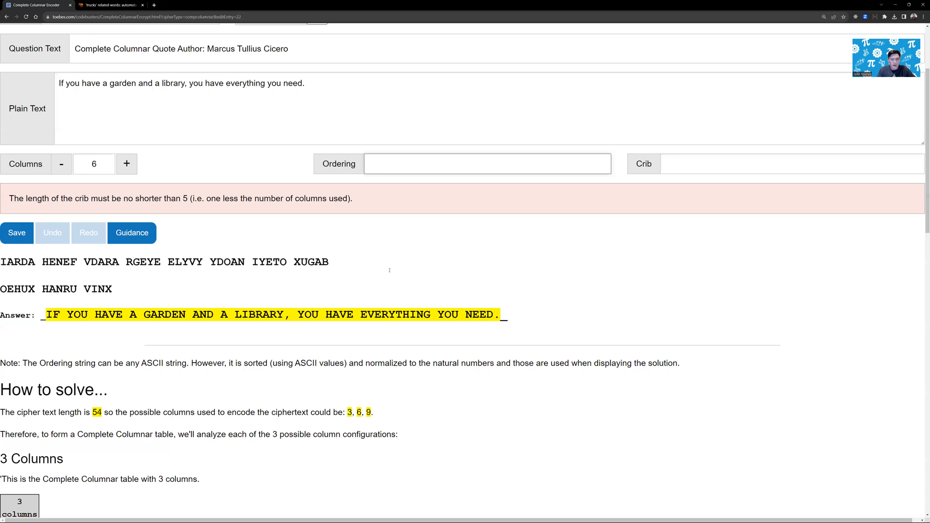
{"action": "scroll", "coordinate": [426, 252], "scroll_direction": "up", "scroll_amount": 2}
{"action": "scroll", "coordinate": [469, 228], "scroll_direction": "down", "scroll_amount": 1}
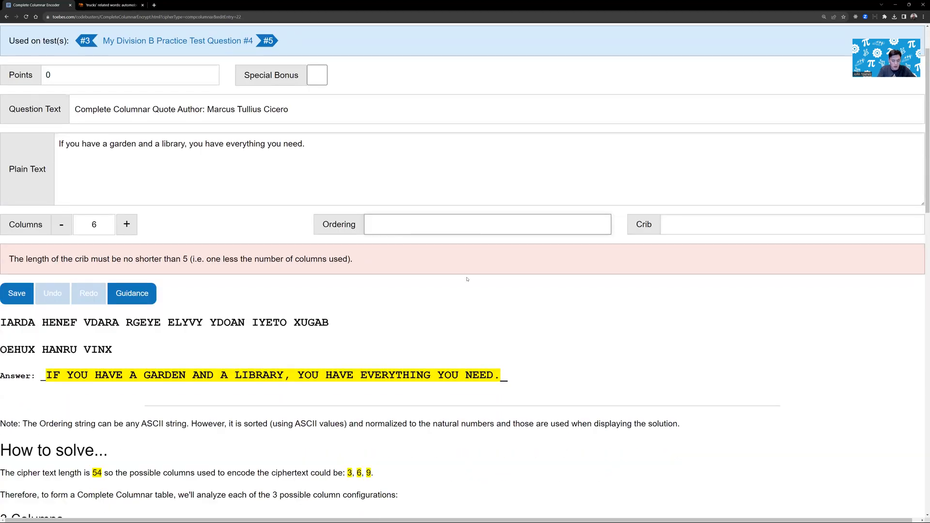
{"action": "type", "text": "TROO"}
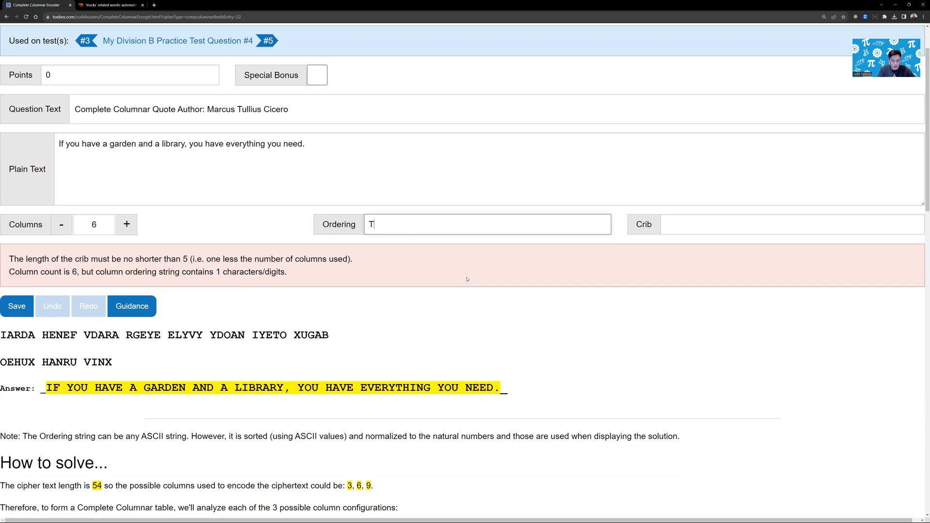
{"action": "key", "text": "BackSpace"}
{"action": "key", "text": "BackSpace"}
{"action": "key", "text": "BackSpace"}
{"action": "type", "text": "ROOPS"}
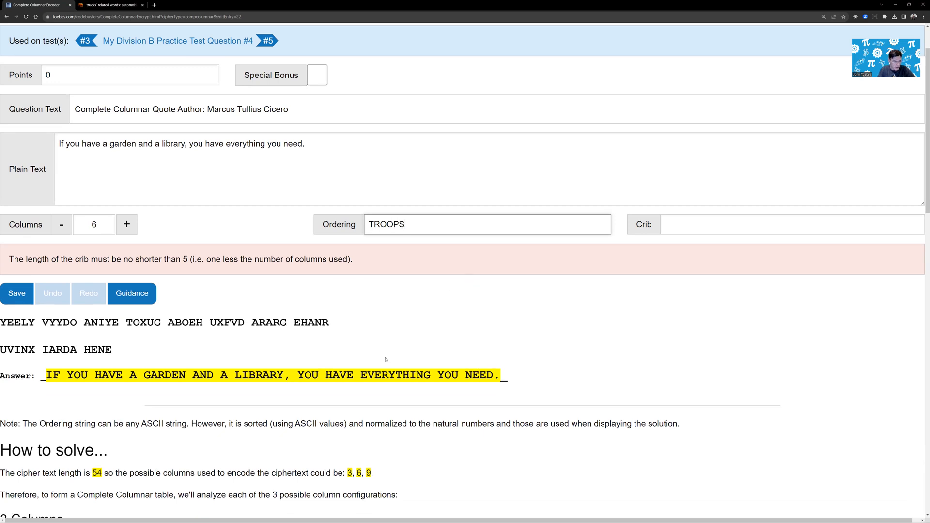
Set question 4's crib to AGARD and review the worked solution down to the column order analysis
{"action": "scroll", "coordinate": [386, 360], "scroll_direction": "down", "scroll_amount": 4}
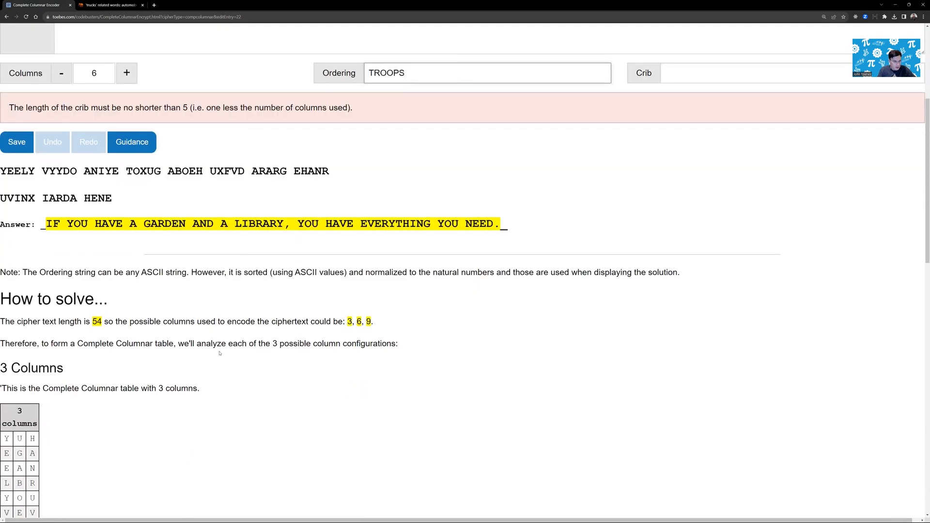
{"action": "scroll", "coordinate": [263, 352], "scroll_direction": "down", "scroll_amount": 15}
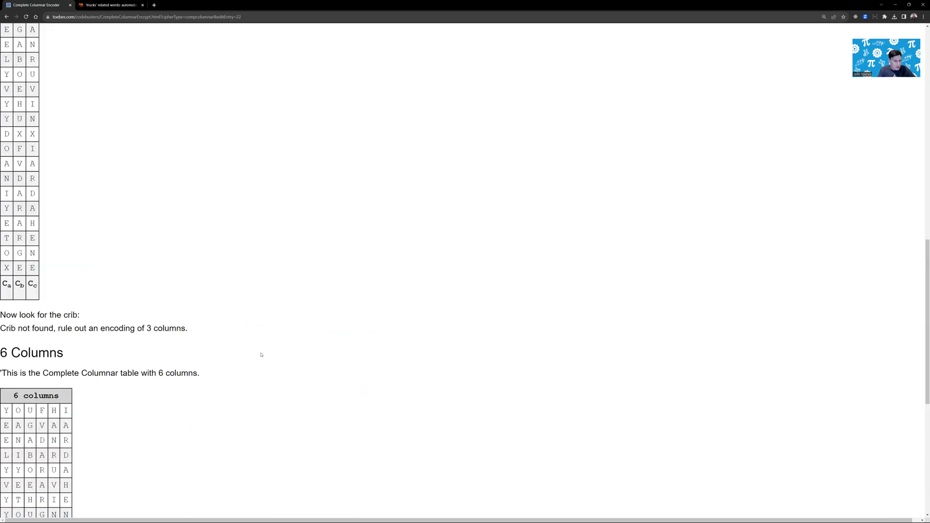
{"action": "scroll", "coordinate": [258, 352], "scroll_direction": "up", "scroll_amount": 2}
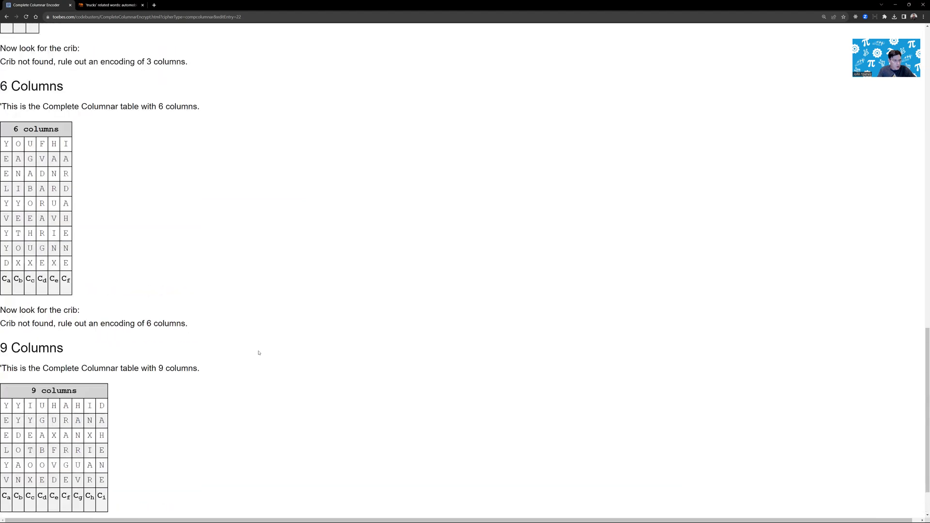
{"action": "scroll", "coordinate": [259, 353], "scroll_direction": "up", "scroll_amount": 10}
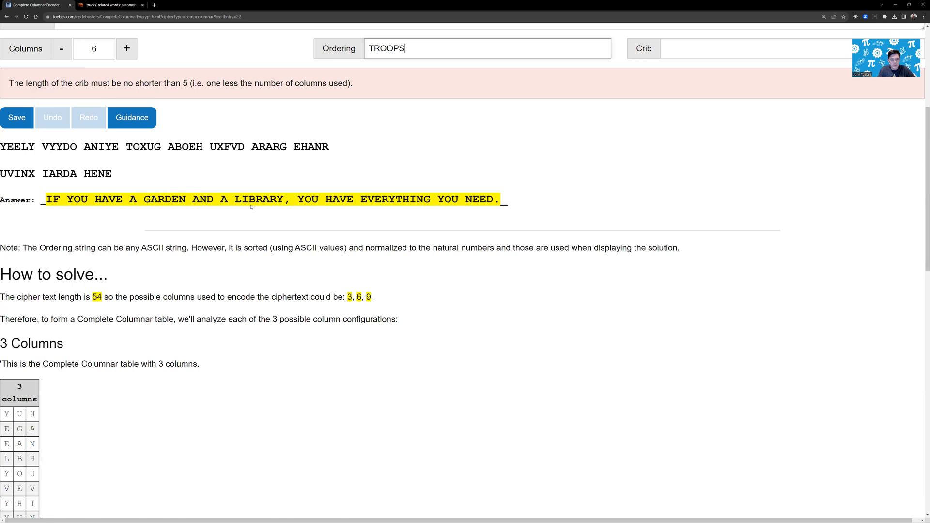
{"action": "scroll", "coordinate": [251, 206], "scroll_direction": "up", "scroll_amount": 3}
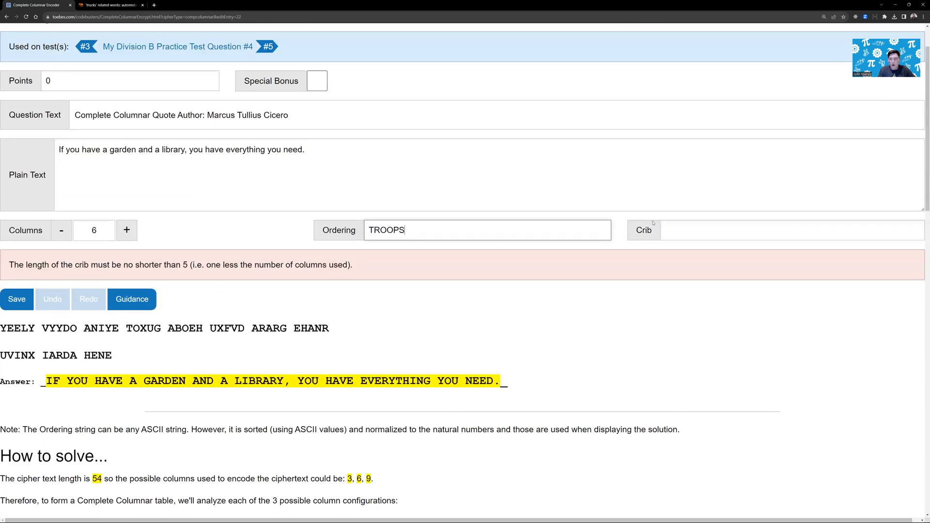
{"action": "left_click", "coordinate": [677, 230]}
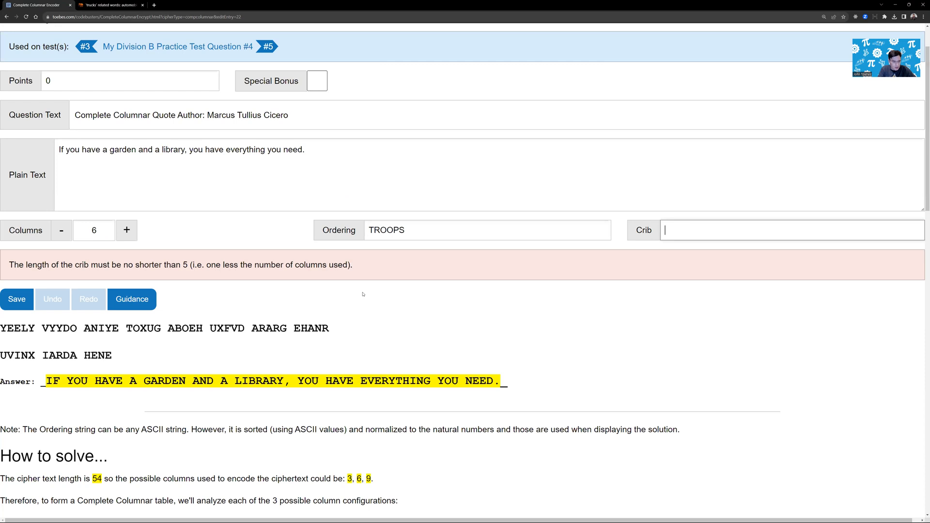
{"action": "type", "text": "AGA"}
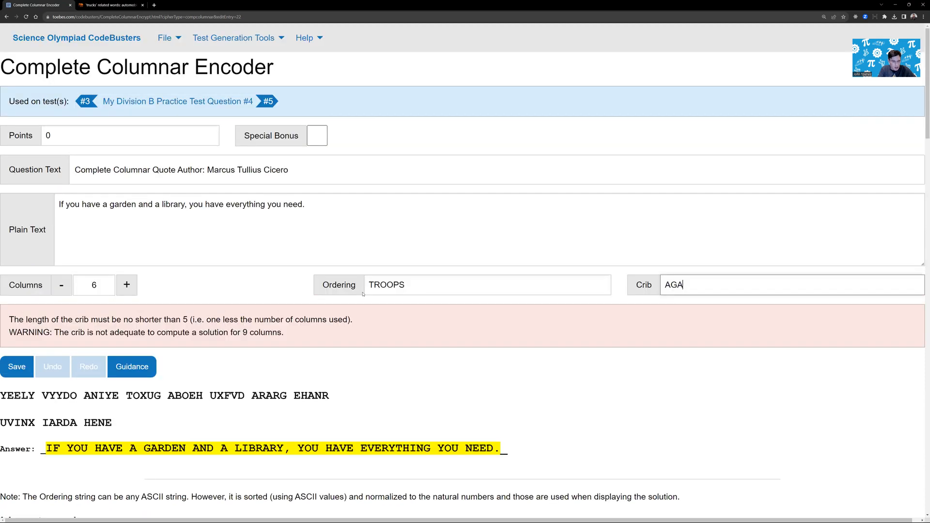
{"action": "type", "text": "RD"}
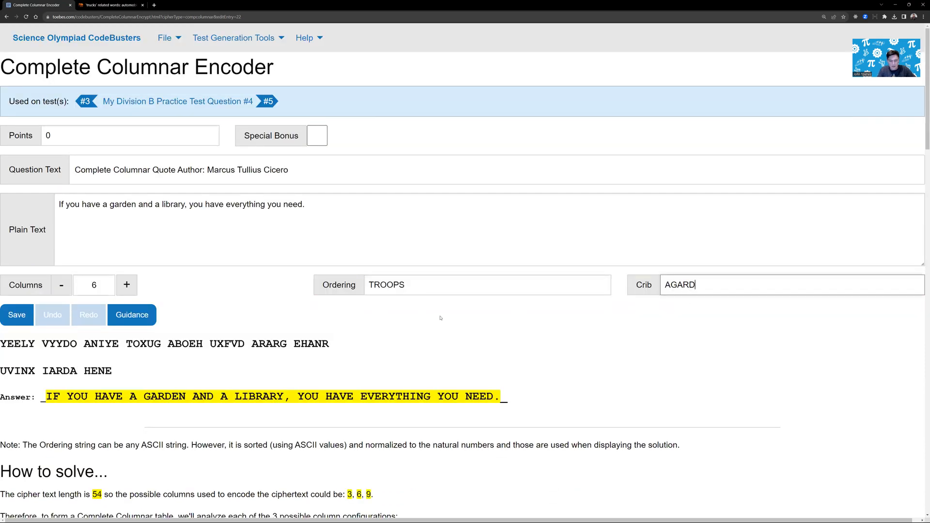
{"action": "scroll", "coordinate": [440, 318], "scroll_direction": "down", "scroll_amount": 15}
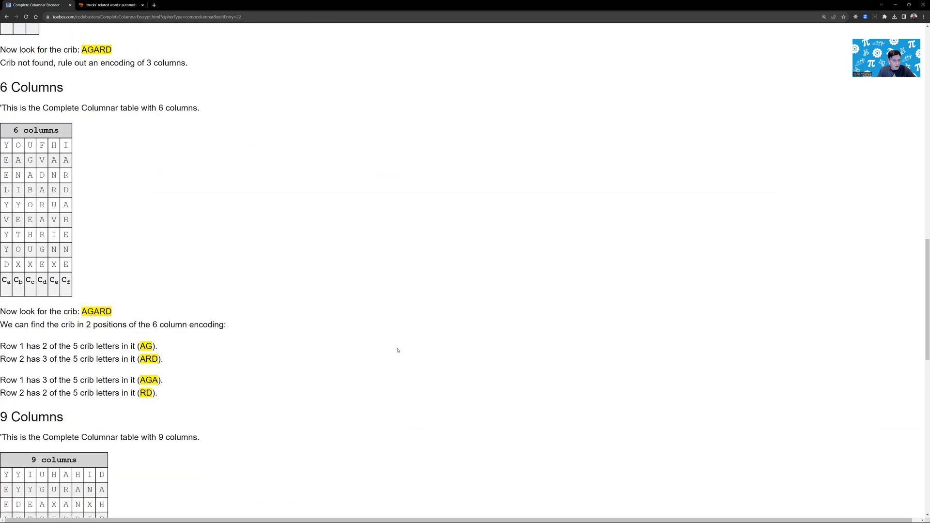
{"action": "scroll", "coordinate": [397, 350], "scroll_direction": "down", "scroll_amount": 8}
{"action": "scroll", "coordinate": [394, 346], "scroll_direction": "down", "scroll_amount": 2}
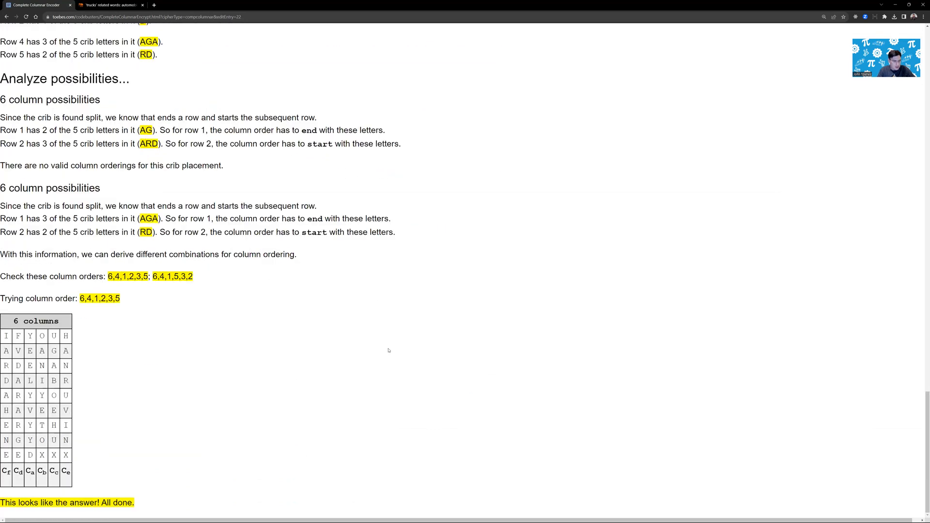
{"action": "scroll", "coordinate": [387, 350], "scroll_direction": "up", "scroll_amount": 20}
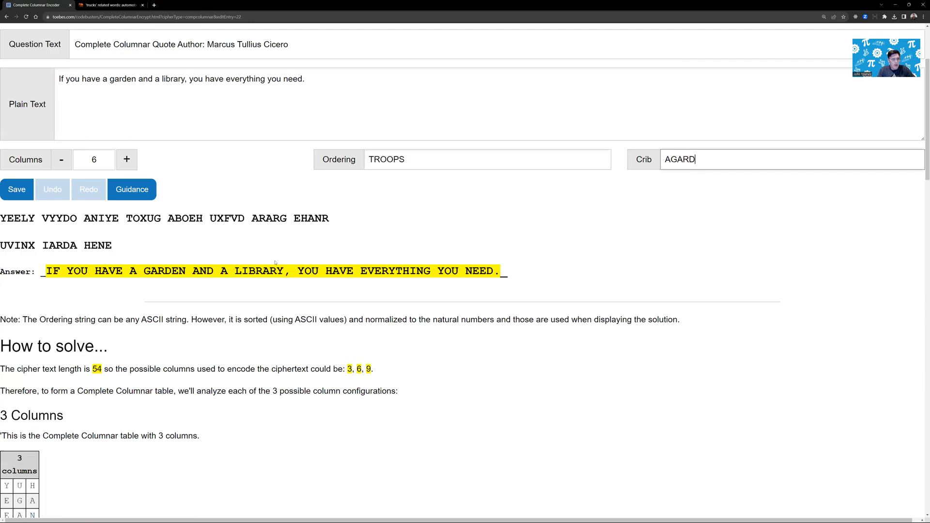
Set question 4's points to 249 and save the question
{"action": "scroll", "coordinate": [66, 105], "scroll_direction": "up", "scroll_amount": 3}
{"action": "double_click", "coordinate": [42, 139]}
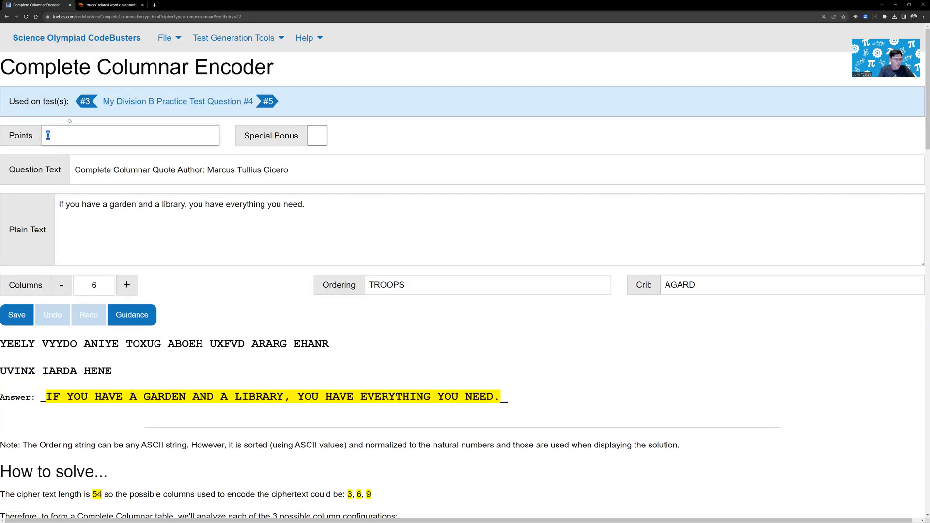
{"action": "type", "text": "249"}
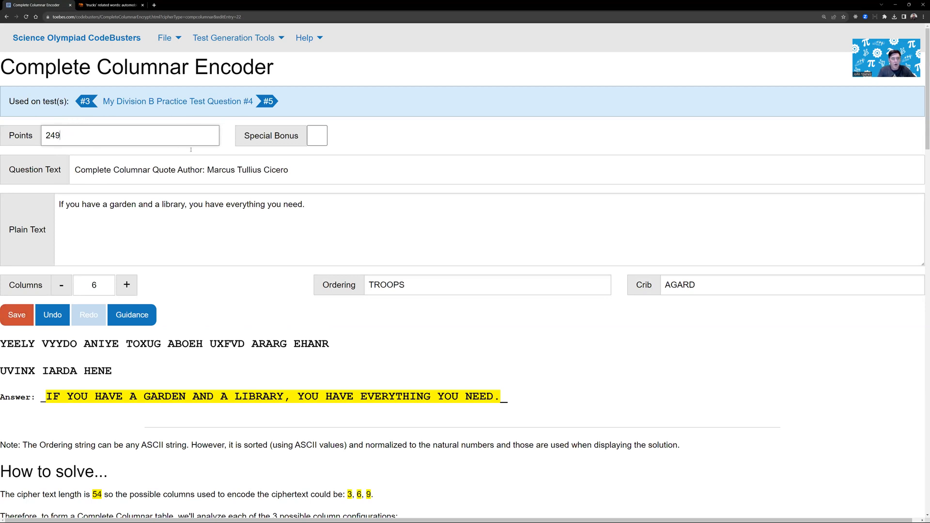
{"action": "left_click", "coordinate": [305, 38]}
{"action": "left_click", "coordinate": [17, 316]}
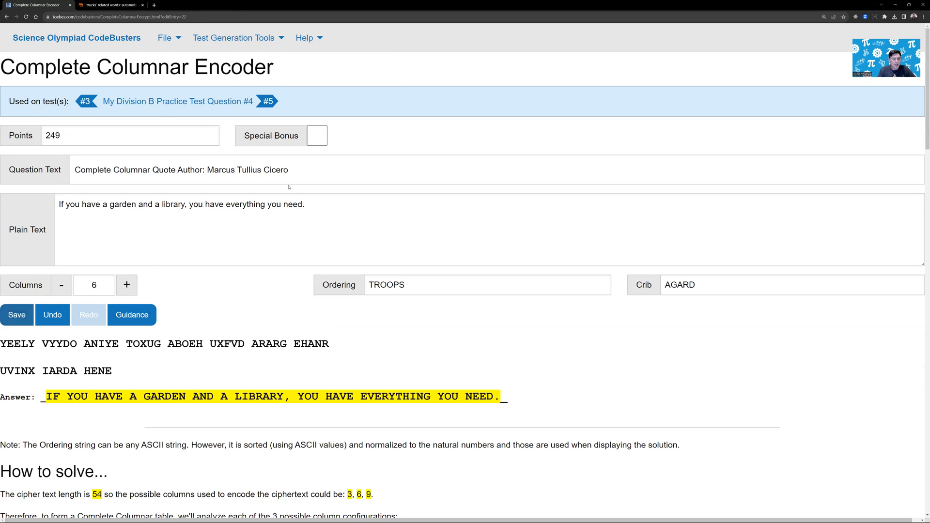
Go to question 5, the Spanish Xenocrypt, and enter FIRE HOSE as the keyword of its K1 alphabet
{"action": "left_click", "coordinate": [270, 102]}
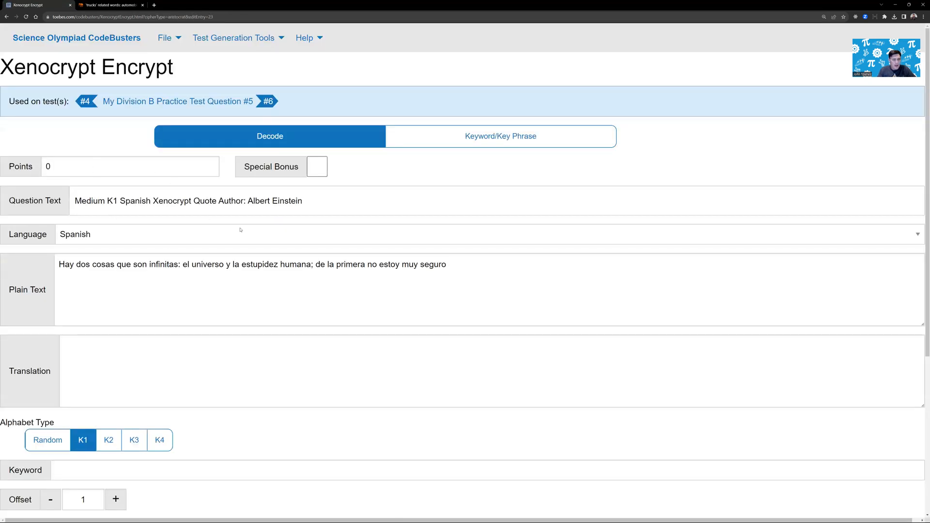
{"action": "scroll", "coordinate": [80, 191], "scroll_direction": "down", "scroll_amount": 2}
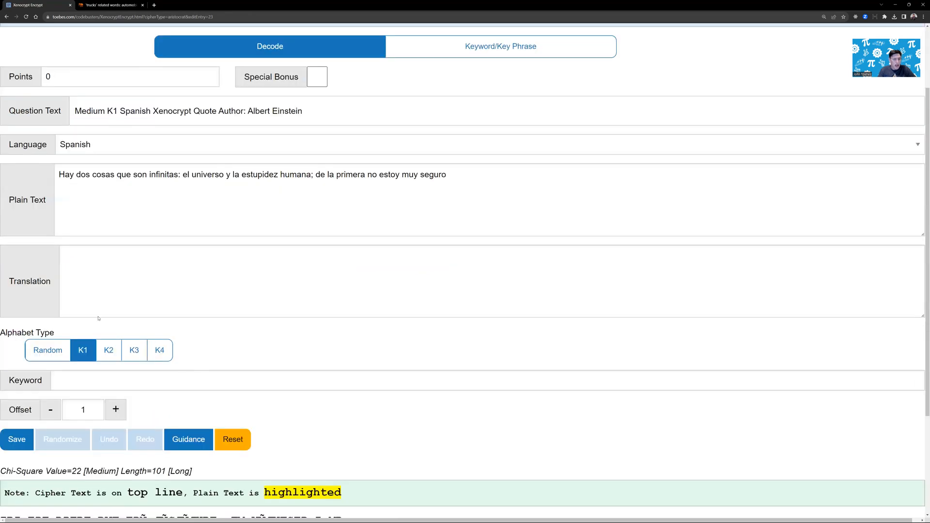
{"action": "left_click", "coordinate": [80, 350]}
{"action": "left_click", "coordinate": [76, 384]}
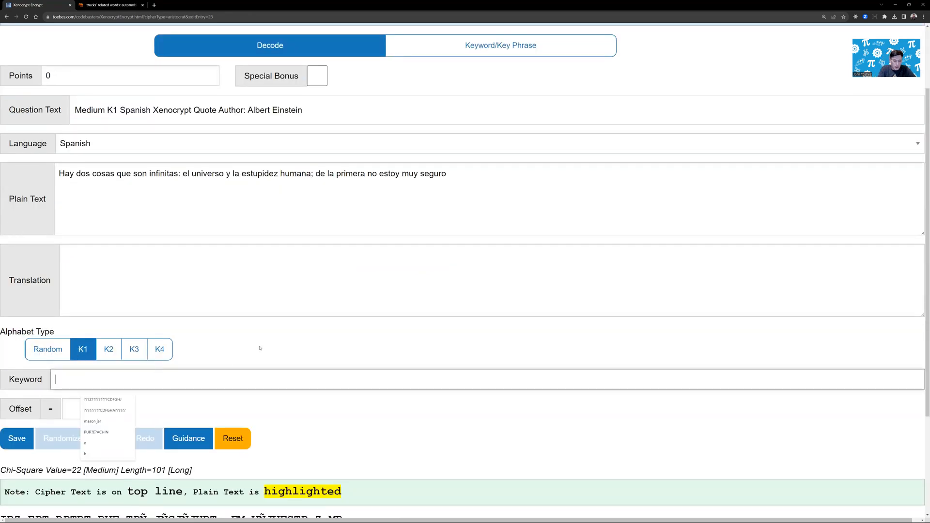
{"action": "type", "text": "FlRS"}
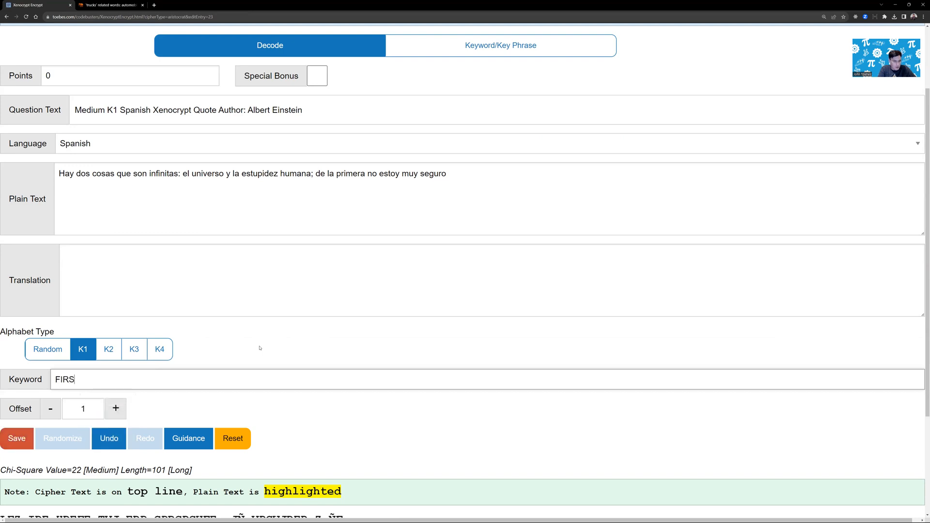
{"action": "key", "text": "BackSpace"}
{"action": "type", "text": "EHOSE"}
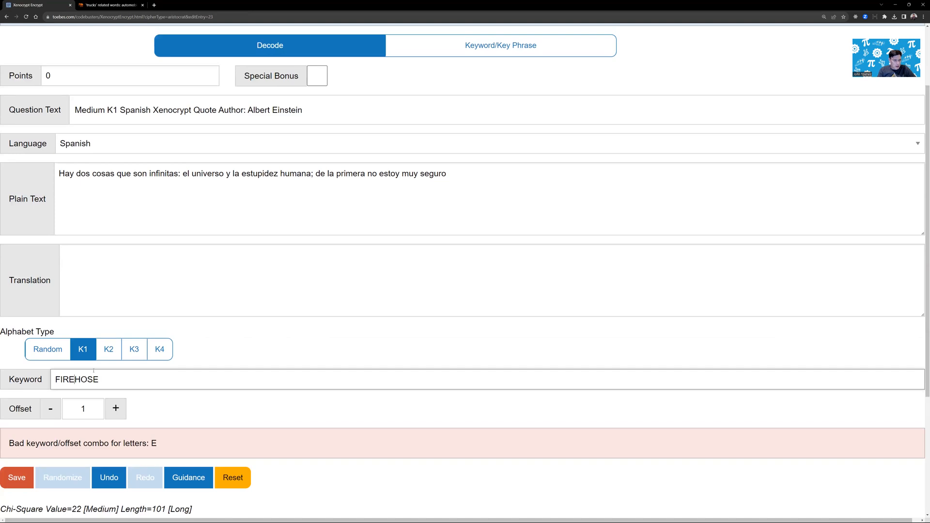
Raise the K1 keyword offset to 4, checking the replacement table for letters that map to themselves
{"action": "scroll", "coordinate": [73, 339], "scroll_direction": "down", "scroll_amount": 4}
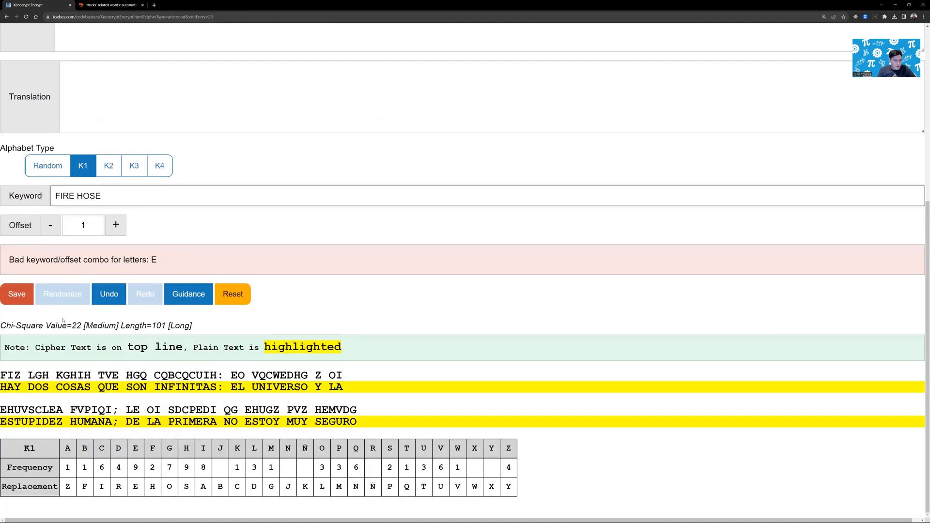
{"action": "left_click", "coordinate": [114, 221]}
{"action": "left_click", "coordinate": [116, 263]}
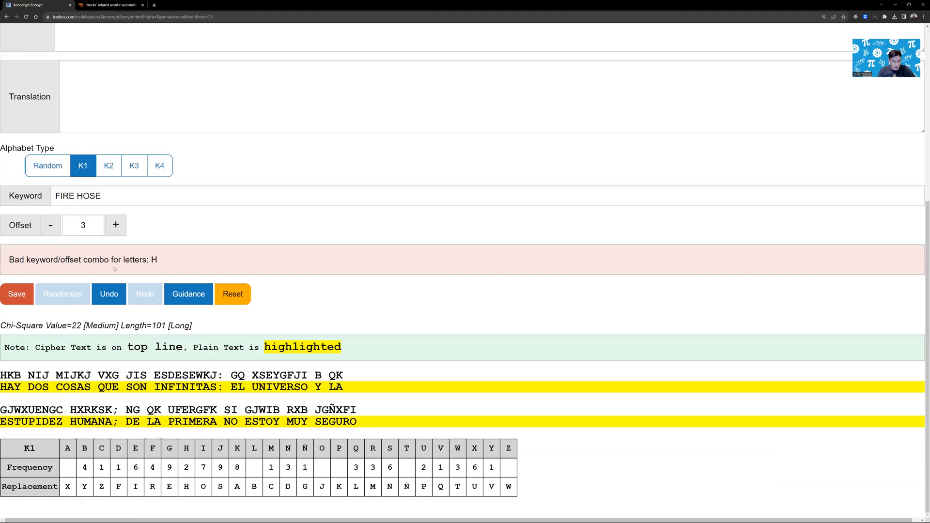
{"action": "left_click_drag", "start_coordinate": [115, 484], "coordinate": [228, 487]}
{"action": "left_click_drag", "start_coordinate": [115, 468], "coordinate": [244, 468]}
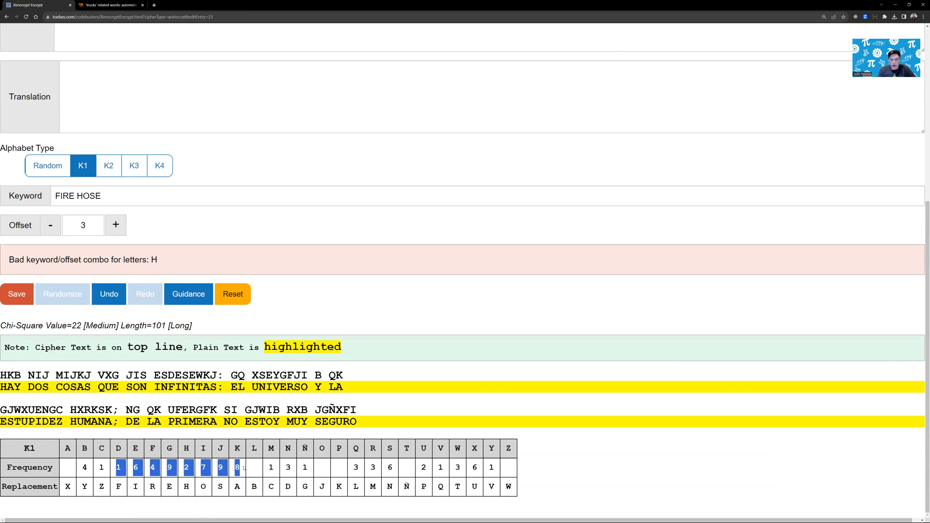
{"action": "left_click", "coordinate": [270, 474]}
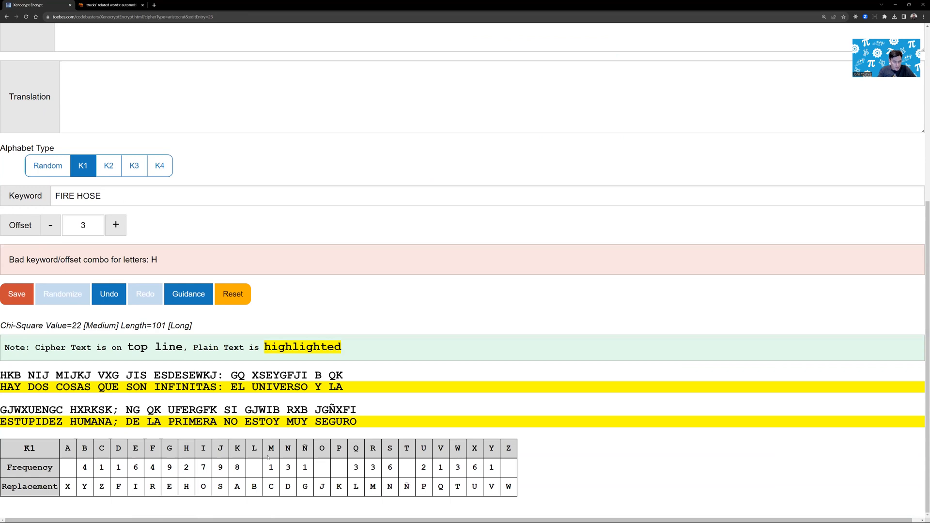
{"action": "scroll", "coordinate": [162, 456], "scroll_direction": "up", "scroll_amount": 3}
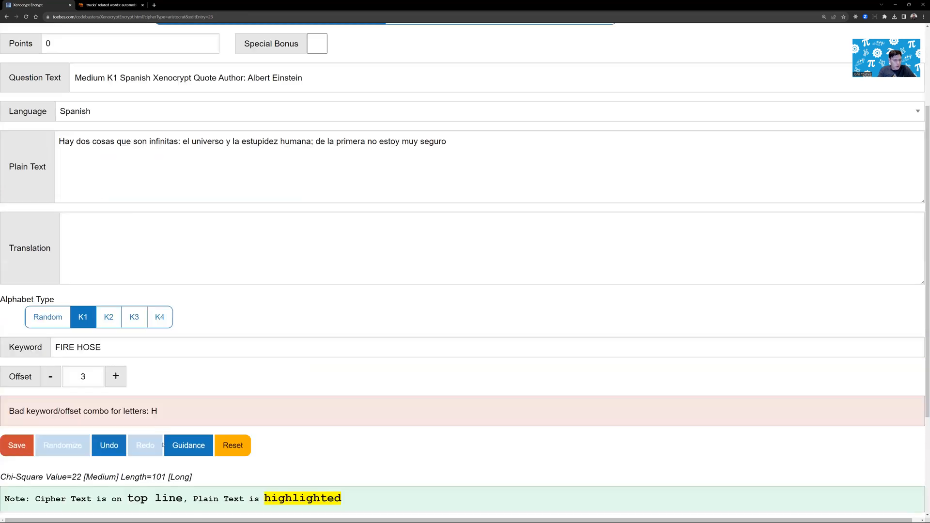
{"action": "scroll", "coordinate": [154, 260], "scroll_direction": "down", "scroll_amount": 3}
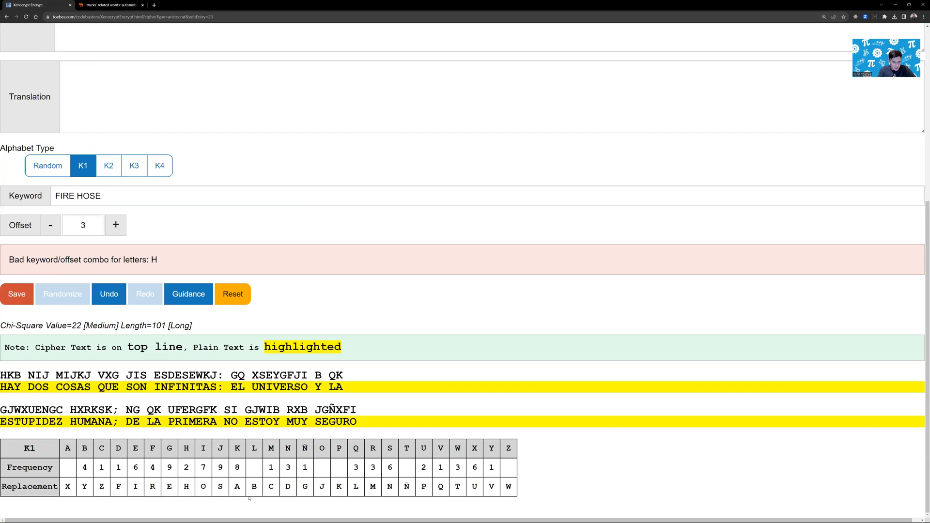
{"action": "left_click", "coordinate": [115, 225]}
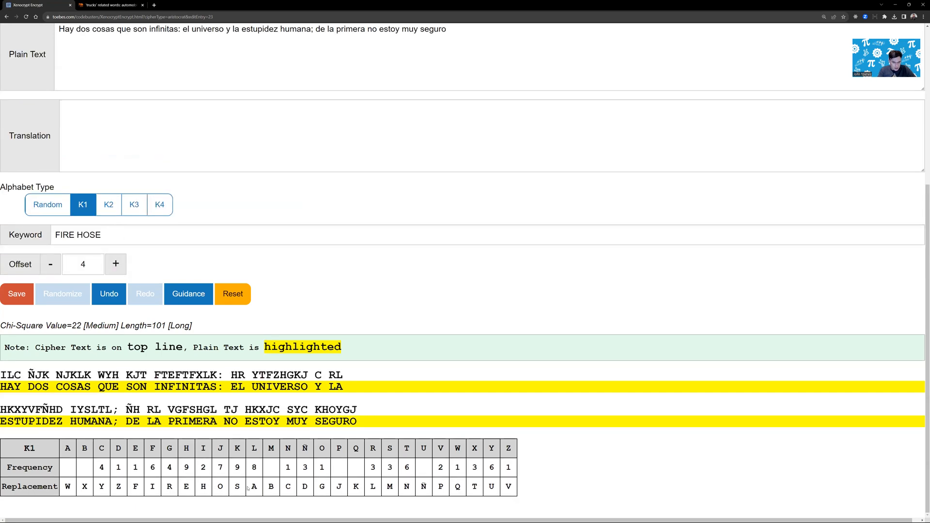
Set question 5's points to 503
{"action": "scroll", "coordinate": [148, 330], "scroll_direction": "up", "scroll_amount": 5}
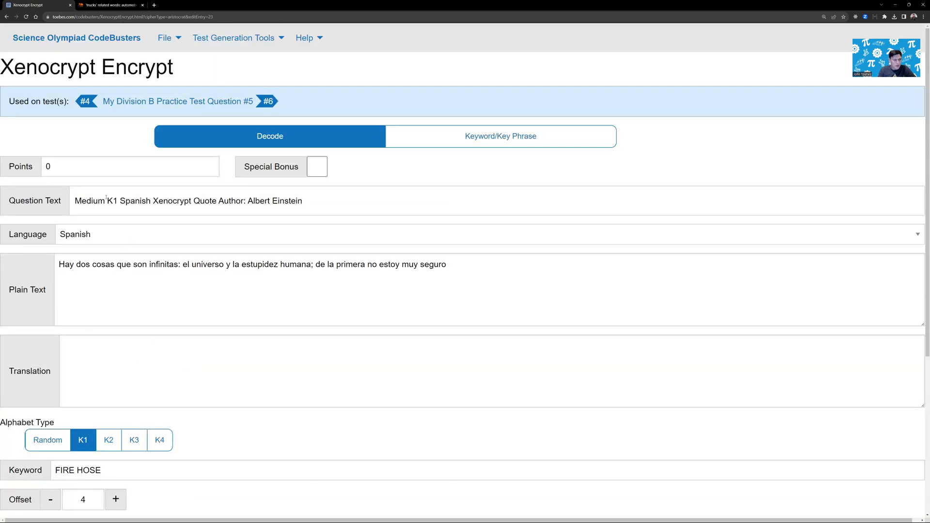
{"action": "double_click", "coordinate": [48, 166]}
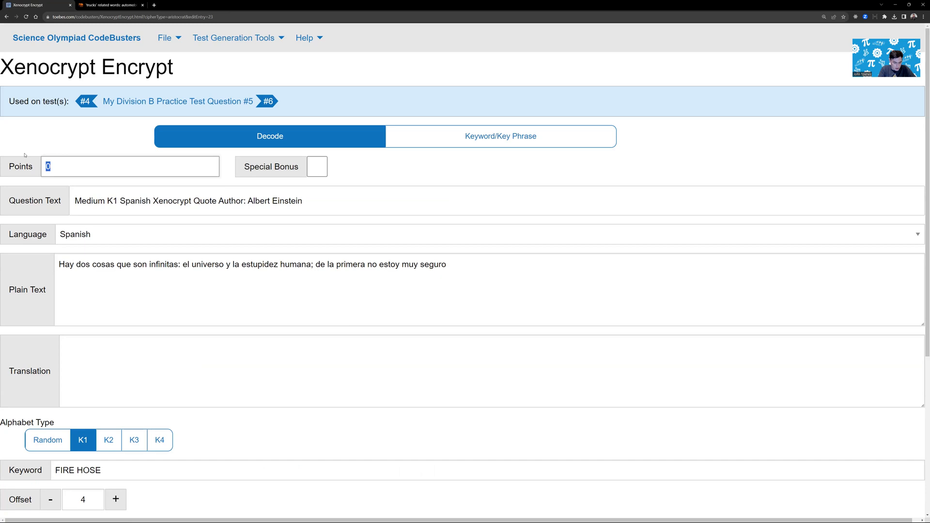
{"action": "type", "text": "503"}
Clear question 5's text and replace it with the suggested question text for the K1 cipher
{"action": "scroll", "coordinate": [253, 131], "scroll_direction": "down", "scroll_amount": 2}
{"action": "scroll", "coordinate": [253, 130], "scroll_direction": "down", "scroll_amount": 1}
{"action": "scroll", "coordinate": [271, 146], "scroll_direction": "up", "scroll_amount": 2}
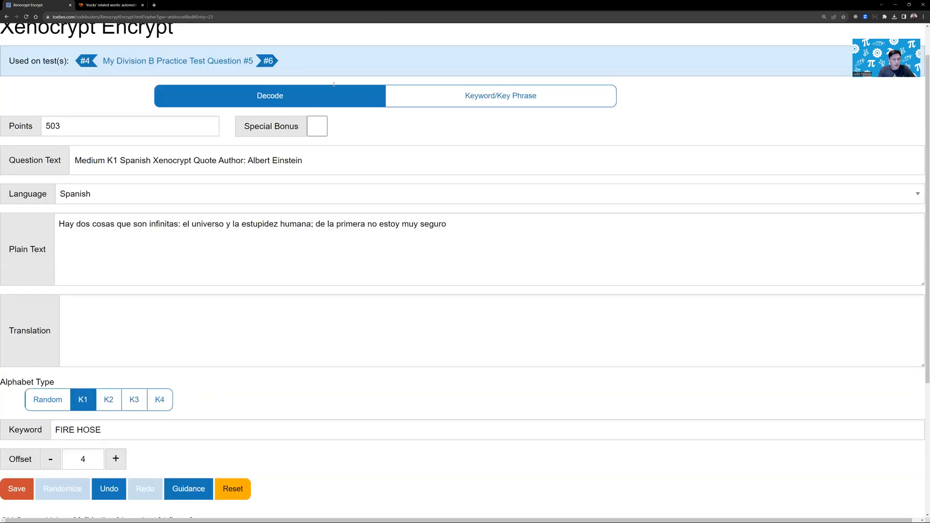
{"action": "scroll", "coordinate": [334, 85], "scroll_direction": "down", "scroll_amount": 2}
{"action": "left_click_drag", "start_coordinate": [301, 80], "coordinate": [47, 90]}
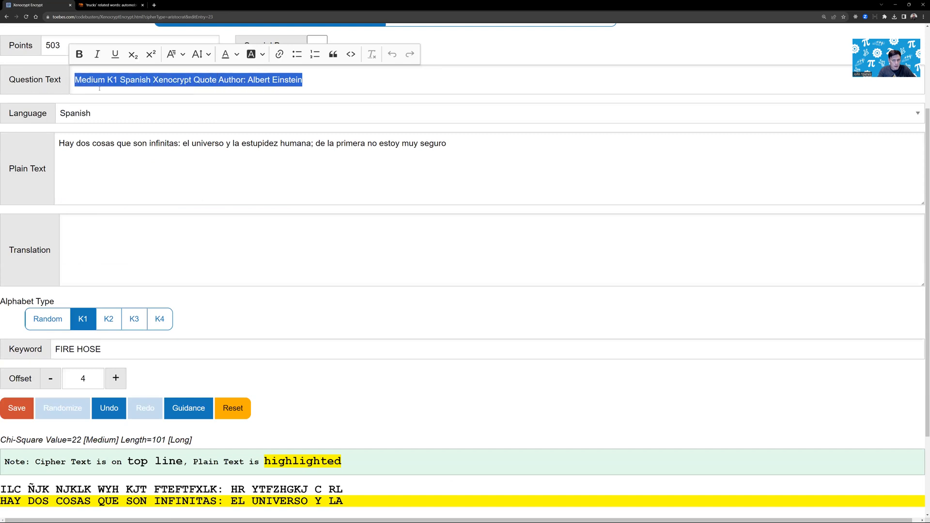
{"action": "left_click_drag", "start_coordinate": [251, 79], "coordinate": [277, 84]}
{"action": "double_click", "coordinate": [267, 82]}
{"action": "key", "text": "BackSpace"}
{"action": "key", "text": "ctrl+a"}
{"action": "key", "text": "BackSpace"}
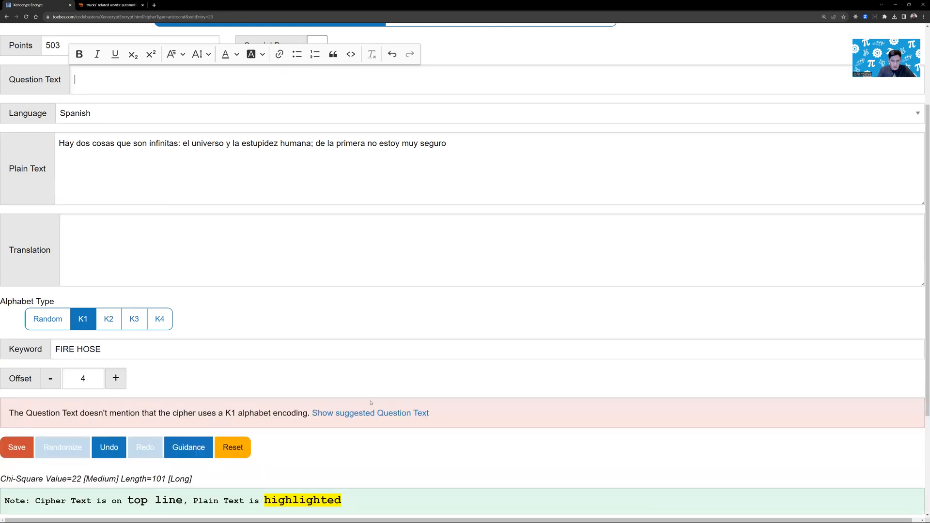
{"action": "left_click", "coordinate": [373, 413]}
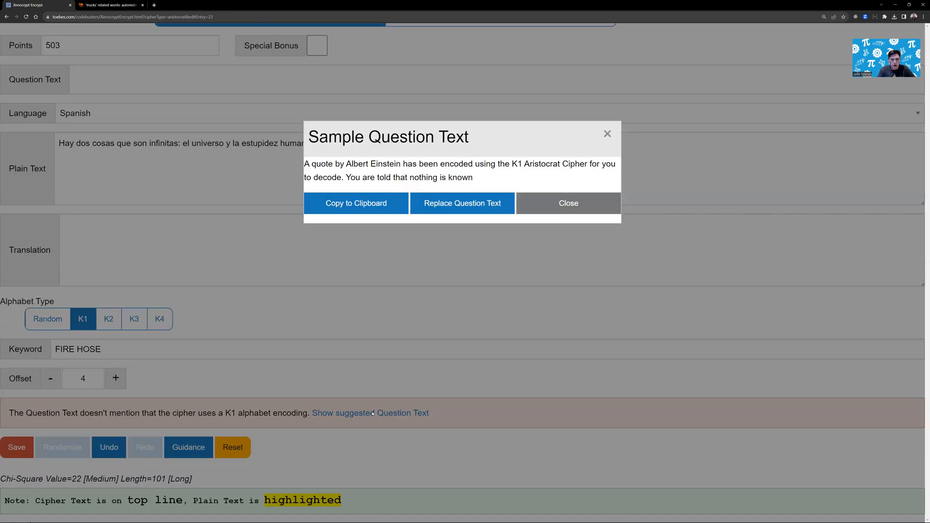
{"action": "left_click", "coordinate": [437, 204]}
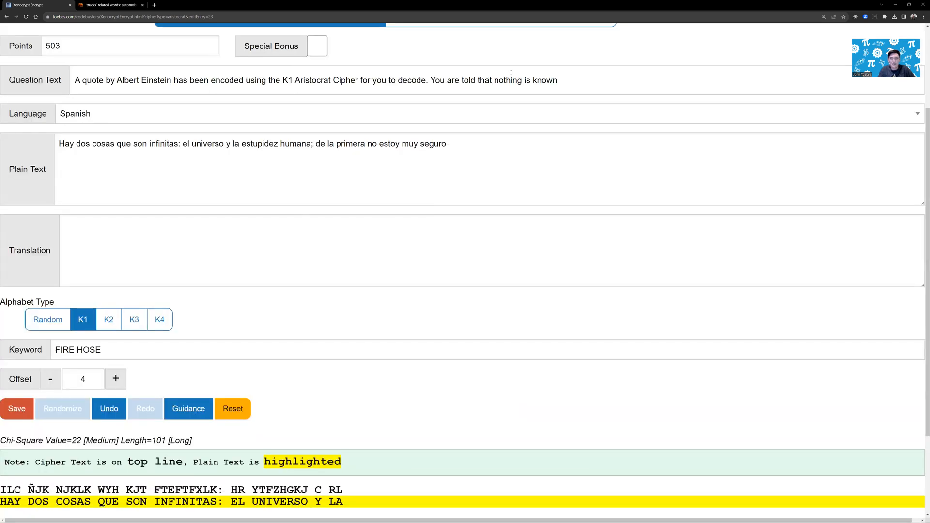
Delete the sentence "You are told that nothing is known" from question 5's text and save the question
{"action": "left_click_drag", "start_coordinate": [431, 81], "coordinate": [562, 81]}
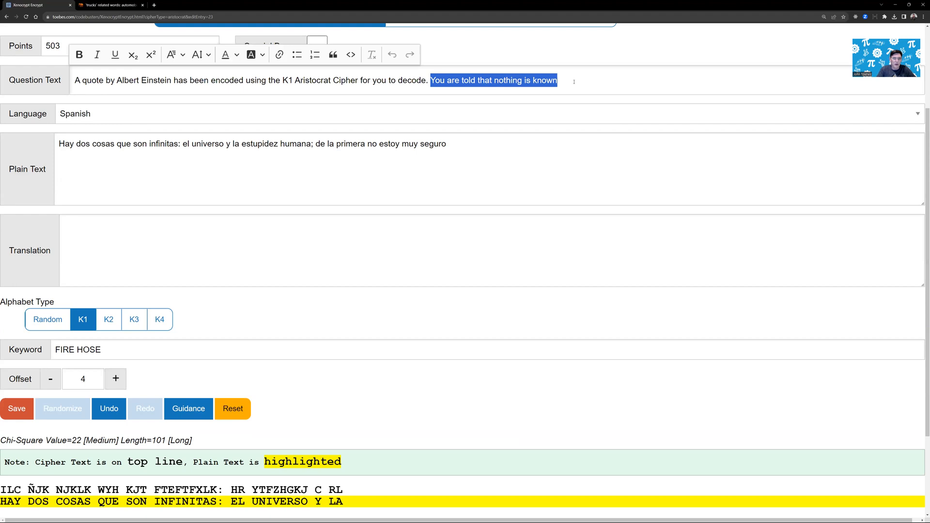
{"action": "key", "text": "BackSpace"}
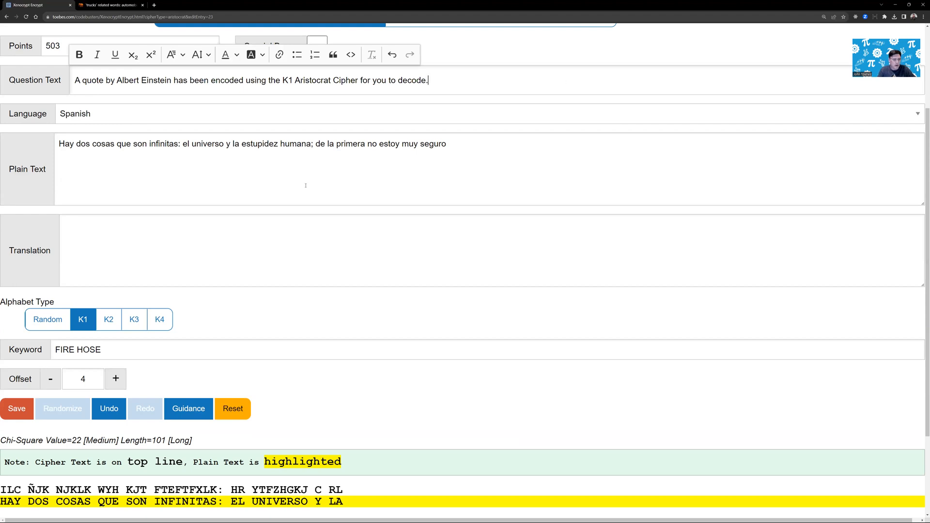
{"action": "left_click", "coordinate": [3, 411]}
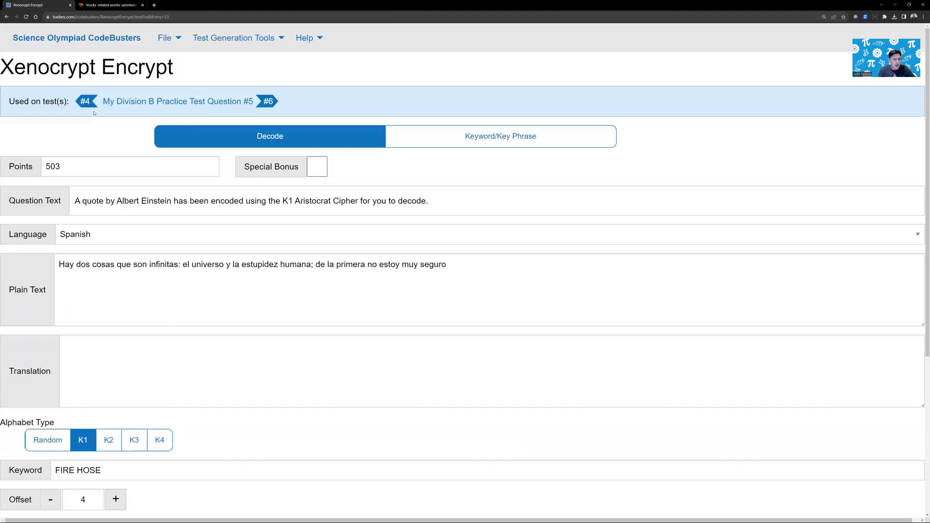
Go to question 6 and reword its text as "Decode this quote by" the existing author "which has been encoded using the Atbash Cipher"
{"action": "left_click", "coordinate": [268, 100]}
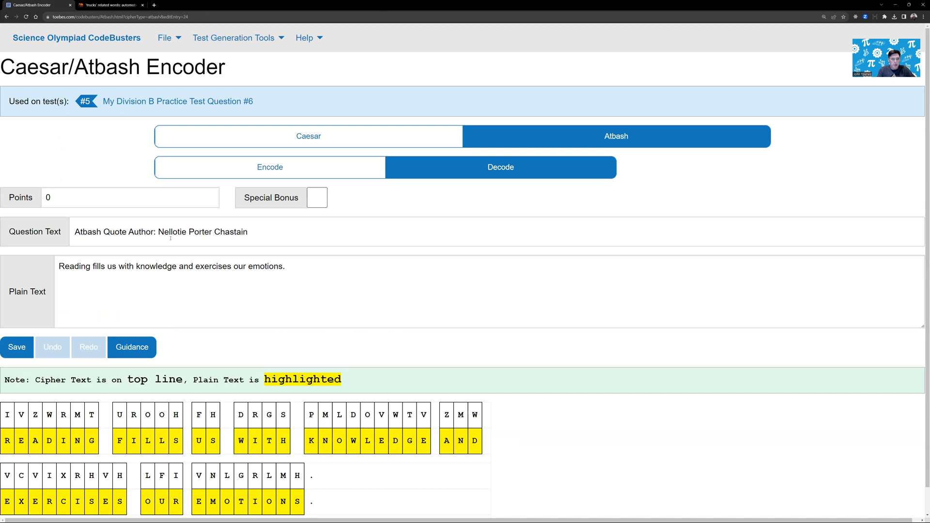
{"action": "left_click_drag", "start_coordinate": [159, 232], "coordinate": [37, 233]}
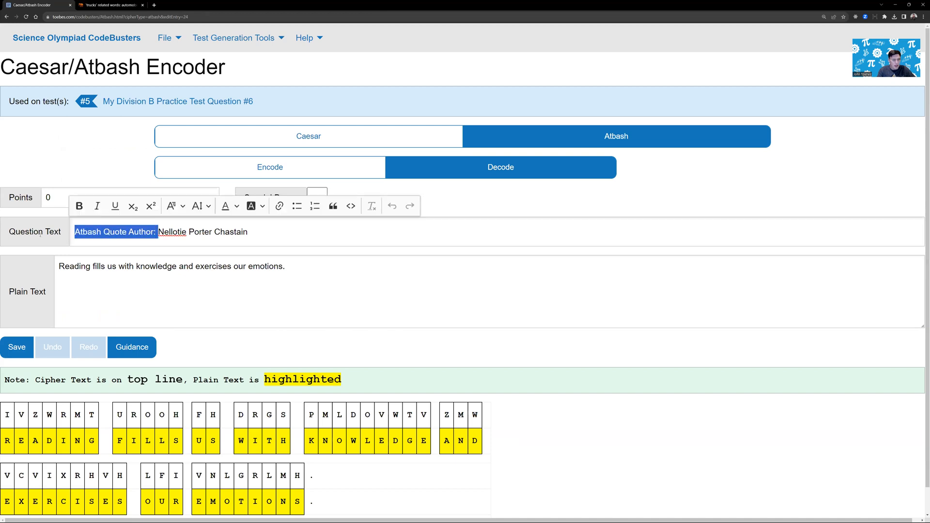
{"action": "type", "text": "Decode this qu"}
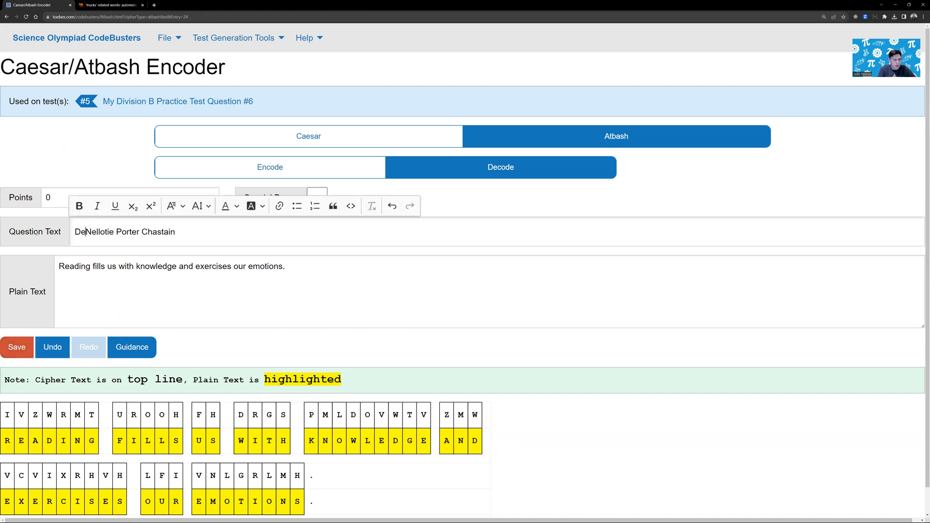
{"action": "type", "text": "ote by"}
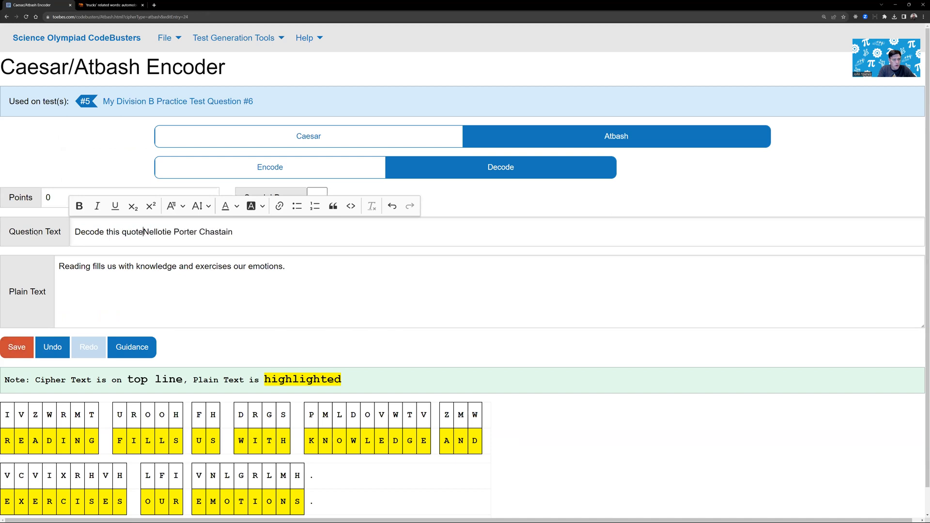
{"action": "type", "text": " Nellotie"}
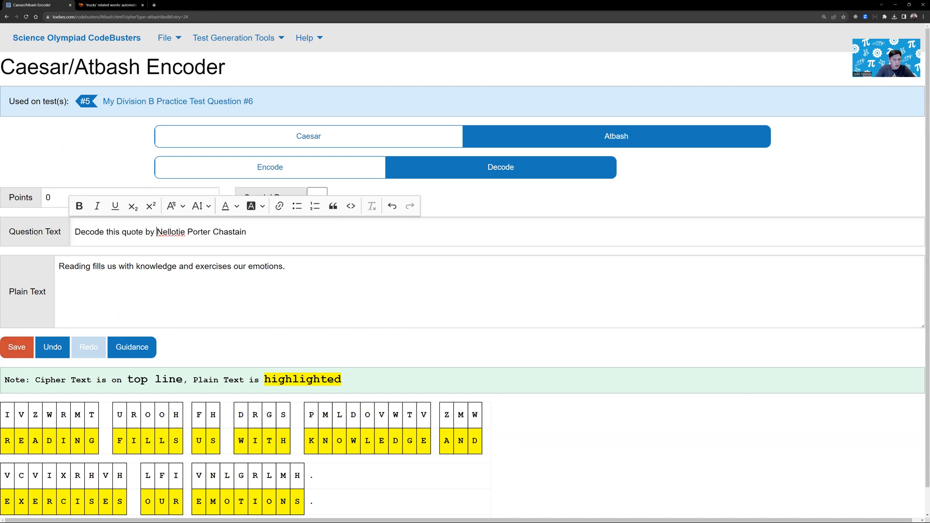
{"action": "type", "text": " Porter Chastain which has been encoded using"}
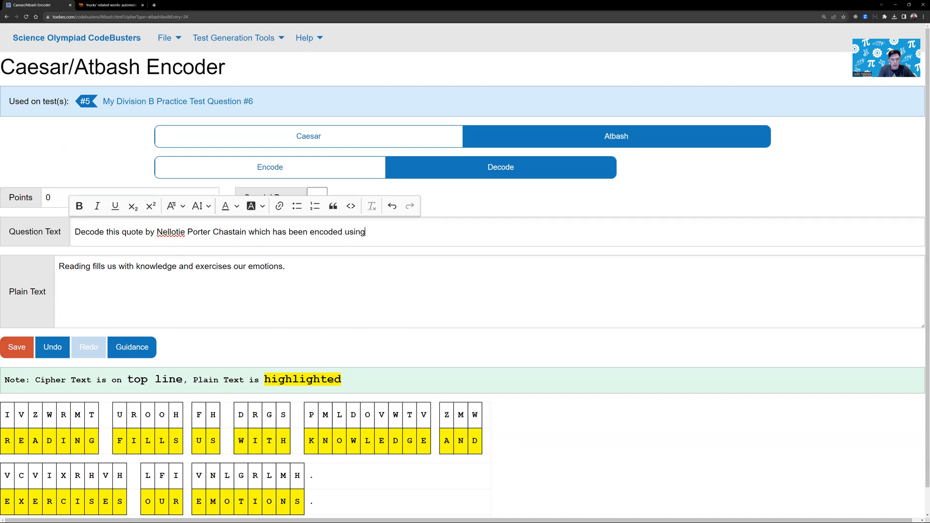
{"action": "type", "text": " the Atbash Cipher"}
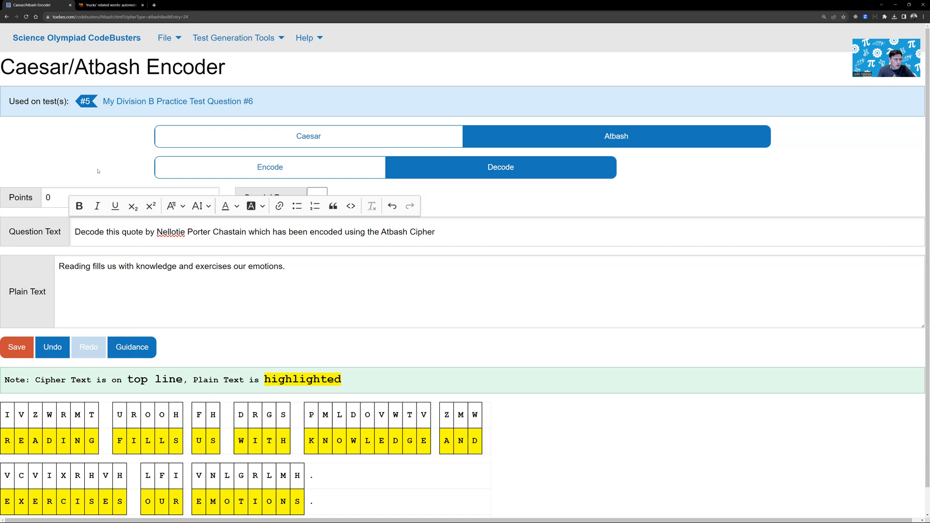
Set question 6's points to 101 and save the question
{"action": "left_click_drag", "start_coordinate": [59, 198], "coordinate": [29, 199]}
{"action": "type", "text": "101"}
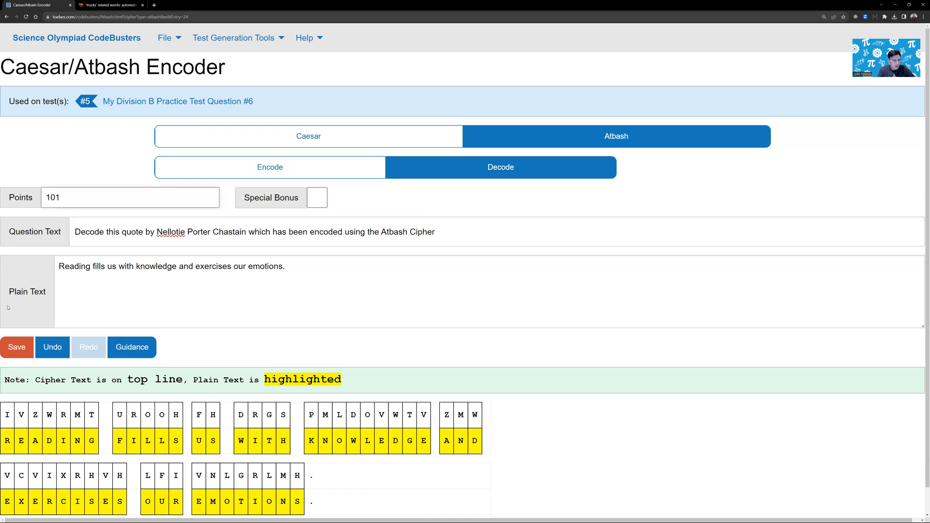
{"action": "left_click", "coordinate": [15, 347]}
Return to My Division B Practice Test and review the questions in its test packet
{"action": "left_click", "coordinate": [212, 103]}
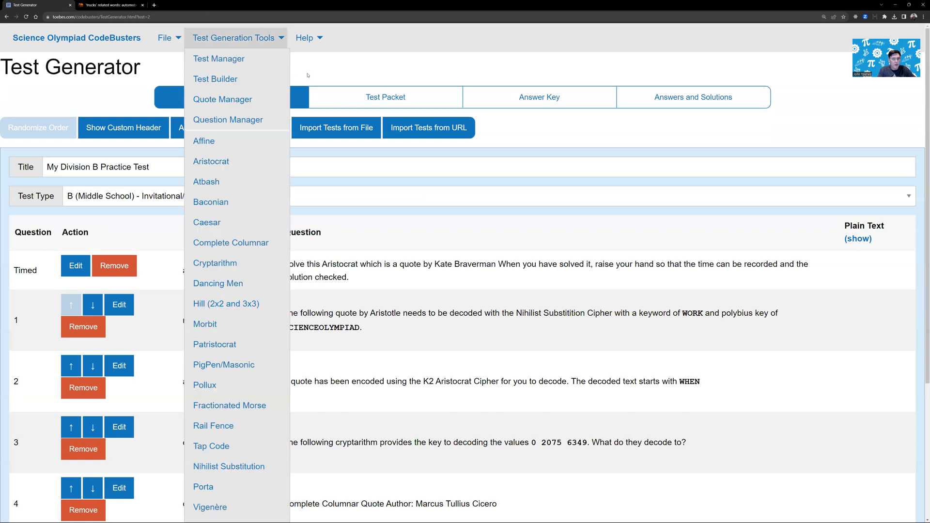
{"action": "left_click", "coordinate": [398, 99]}
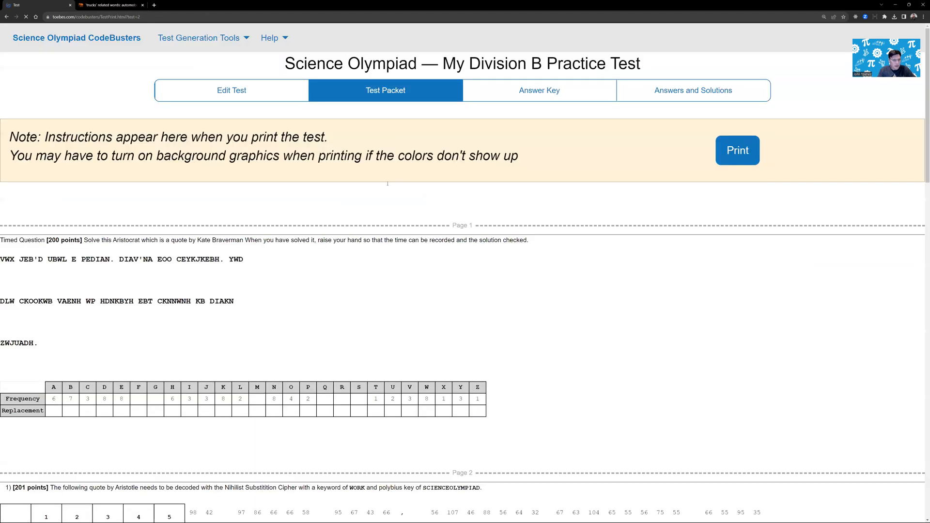
{"action": "scroll", "coordinate": [346, 203], "scroll_direction": "down", "scroll_amount": 6}
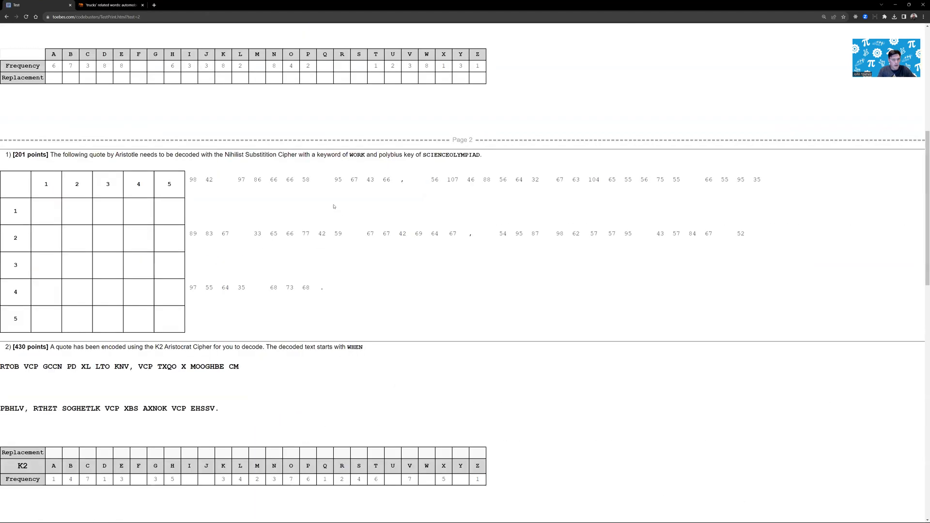
{"action": "scroll", "coordinate": [333, 207], "scroll_direction": "down", "scroll_amount": 13}
{"action": "scroll", "coordinate": [347, 230], "scroll_direction": "up", "scroll_amount": 5}
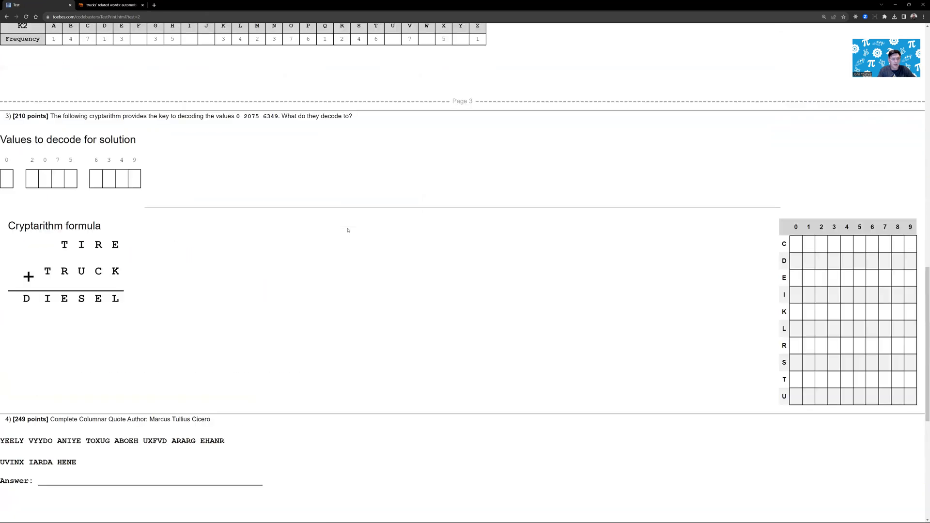
Look through the test packet's print preview up to the cryptarithm question's page, then close it without printing
{"action": "scroll", "coordinate": [347, 231], "scroll_direction": "up", "scroll_amount": 15}
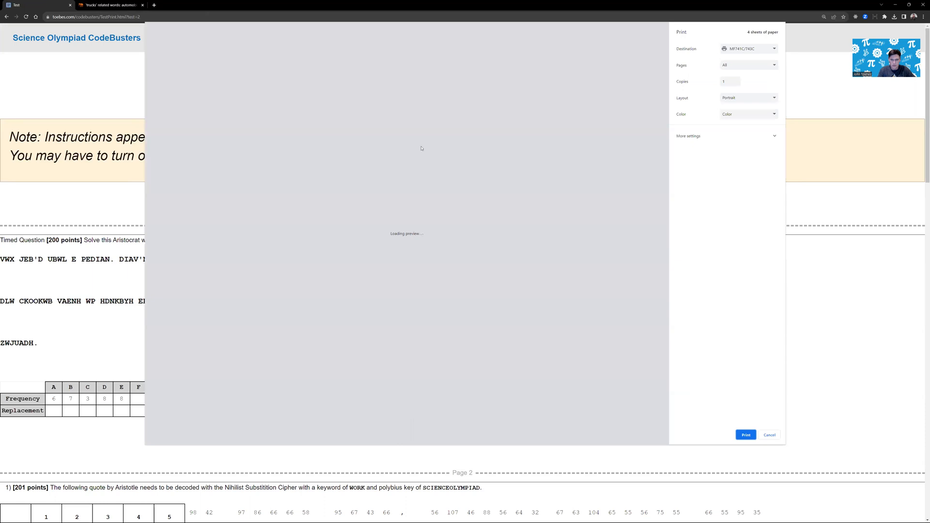
{"action": "scroll", "coordinate": [421, 162], "scroll_direction": "down", "scroll_amount": 18}
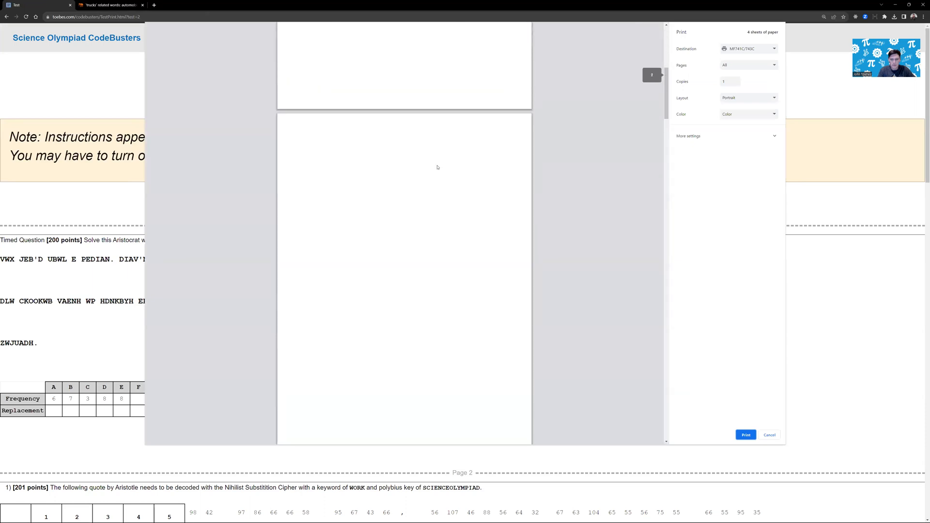
{"action": "scroll", "coordinate": [431, 160], "scroll_direction": "down", "scroll_amount": 15}
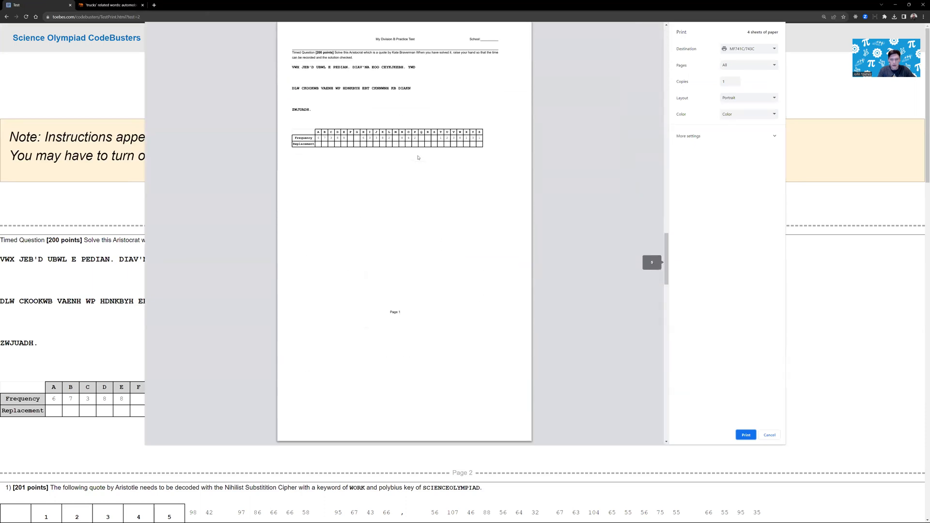
{"action": "scroll", "coordinate": [415, 159], "scroll_direction": "down", "scroll_amount": 12}
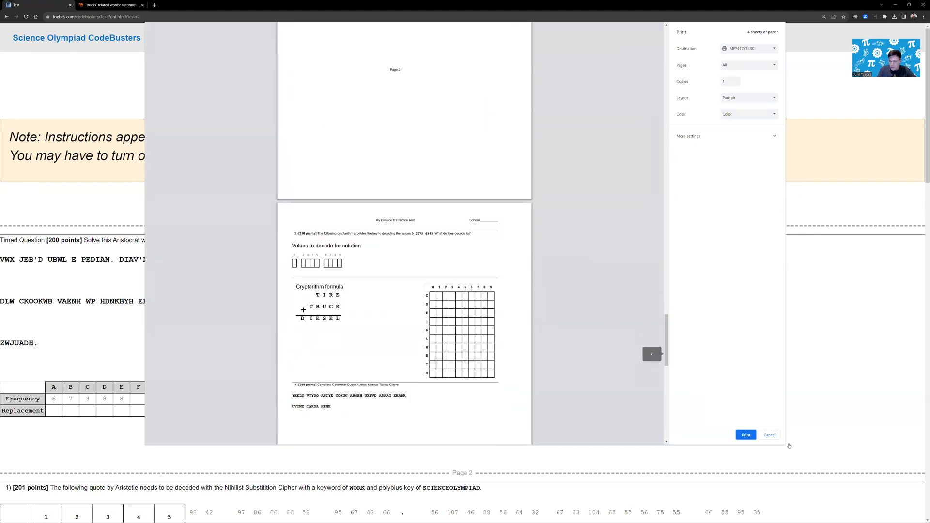
{"action": "left_click", "coordinate": [770, 435]}
View the test's answer key, then look over the version with answers and solutions
{"action": "left_click", "coordinate": [538, 100]}
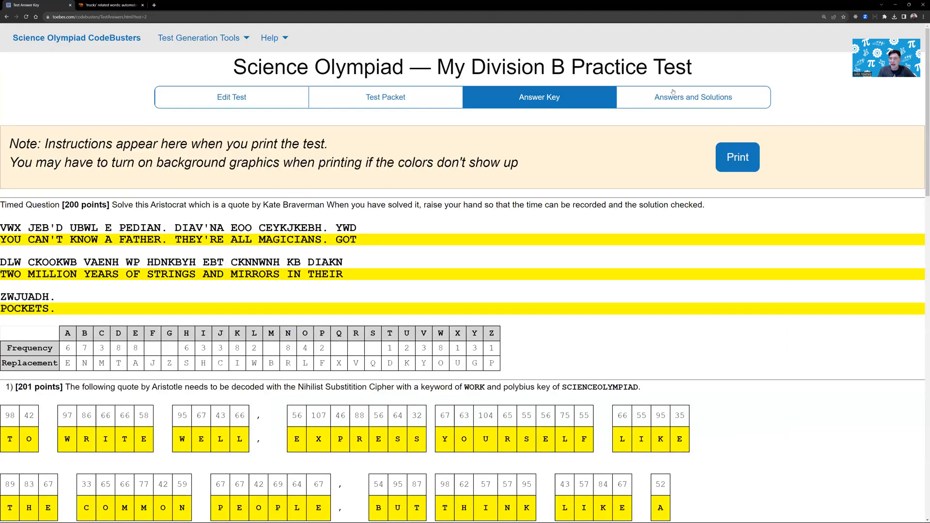
{"action": "left_click", "coordinate": [671, 95]}
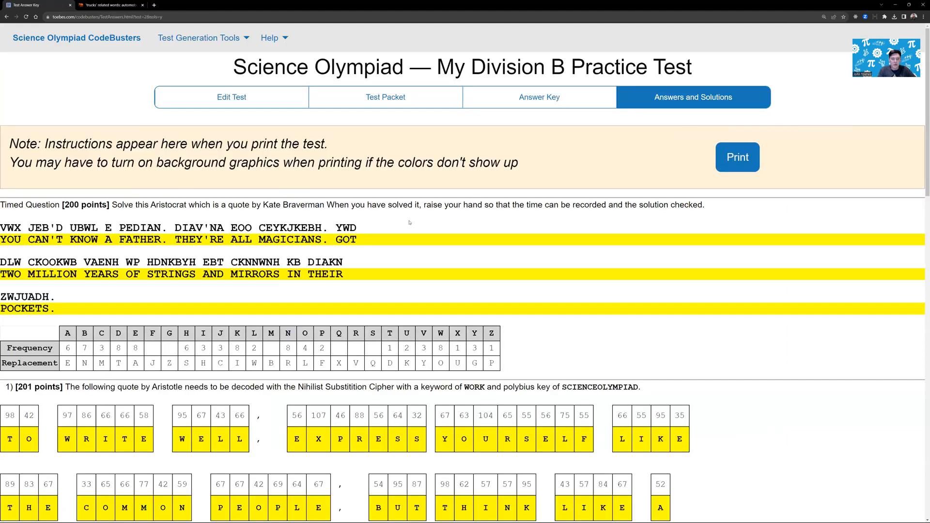
{"action": "scroll", "coordinate": [426, 206], "scroll_direction": "down", "scroll_amount": 5}
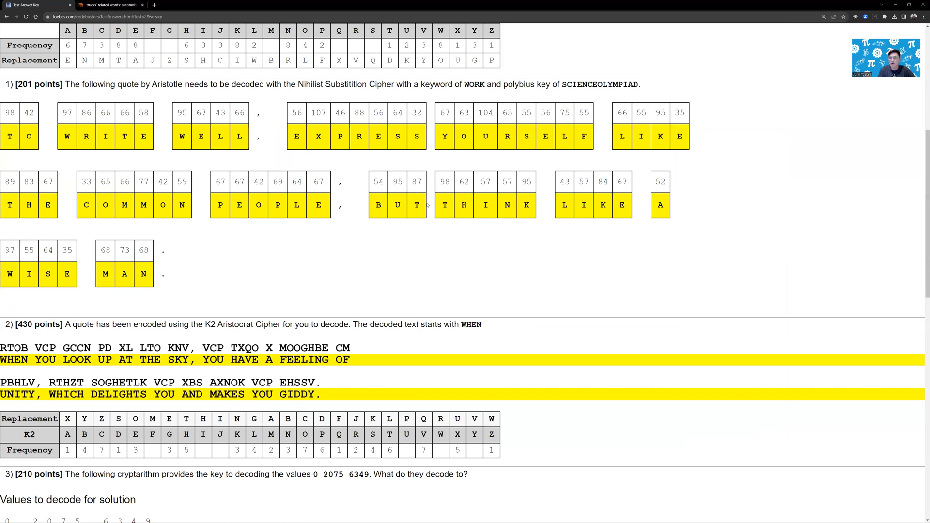
{"action": "scroll", "coordinate": [426, 205], "scroll_direction": "up", "scroll_amount": 5}
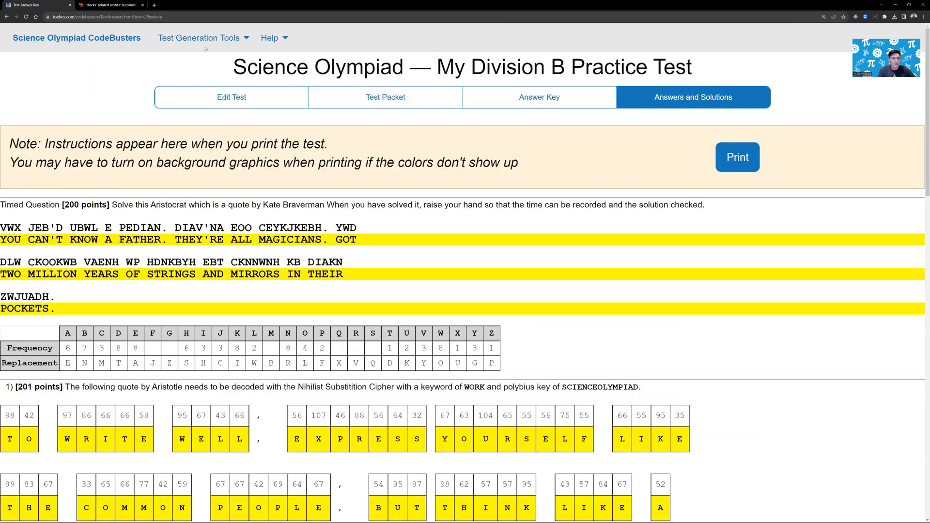
View the list of tests in the Test Manager, then look over the CodeBusters home page's guides and resources
{"action": "left_click", "coordinate": [198, 59]}
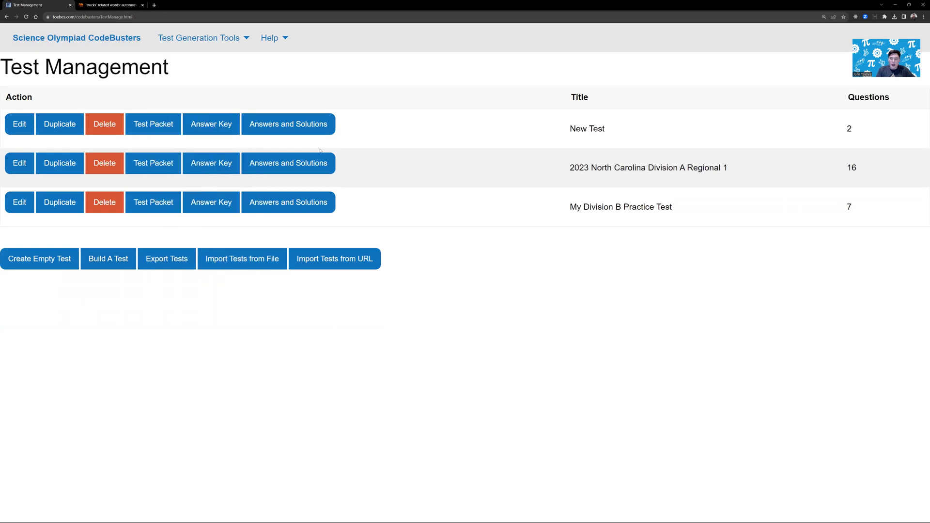
{"action": "left_click", "coordinate": [65, 39]}
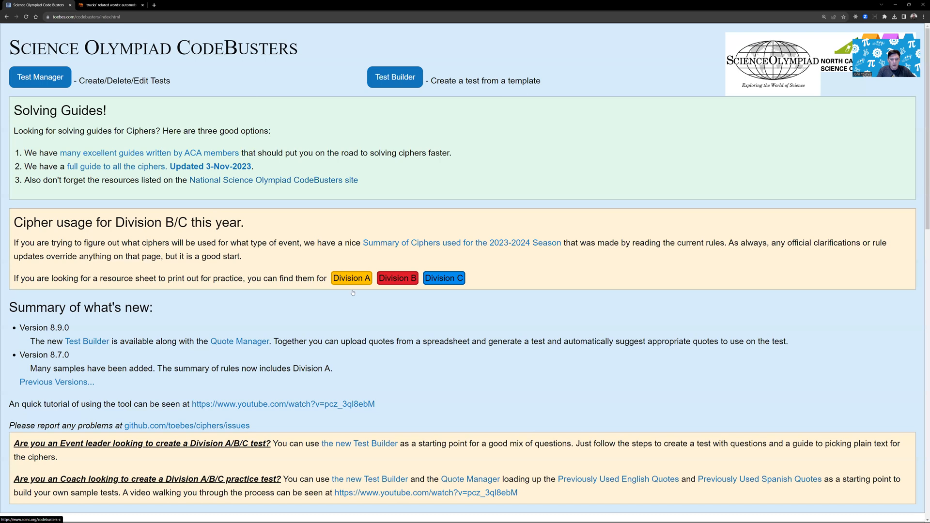
{"action": "scroll", "coordinate": [503, 341], "scroll_direction": "down", "scroll_amount": 3}
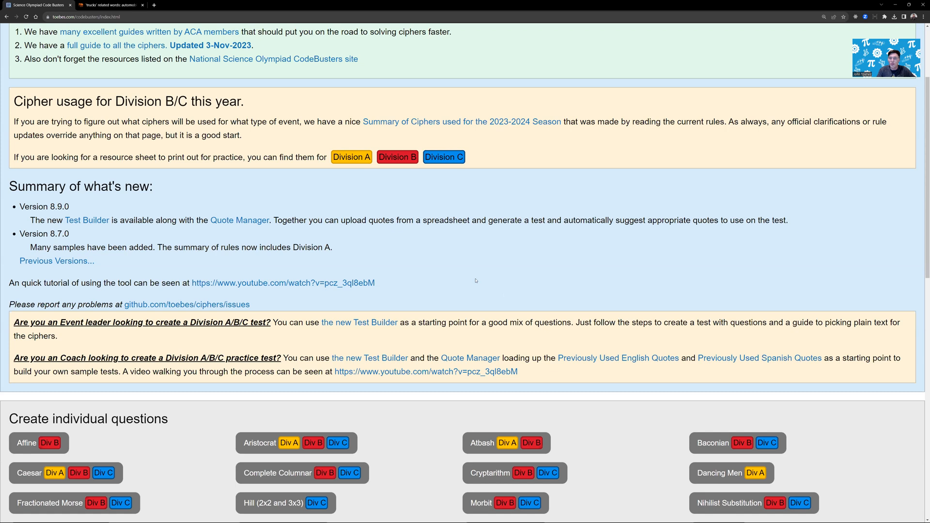
{"action": "scroll", "coordinate": [477, 281], "scroll_direction": "up", "scroll_amount": 3}
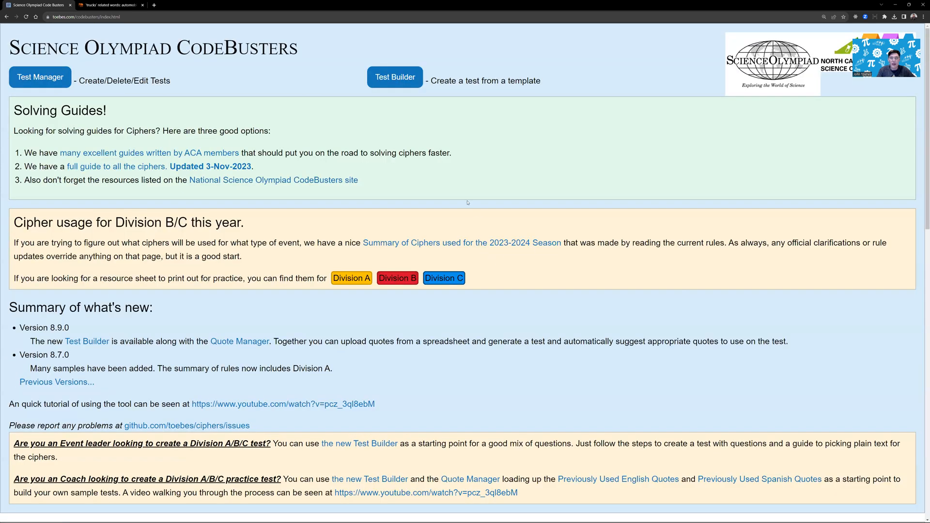